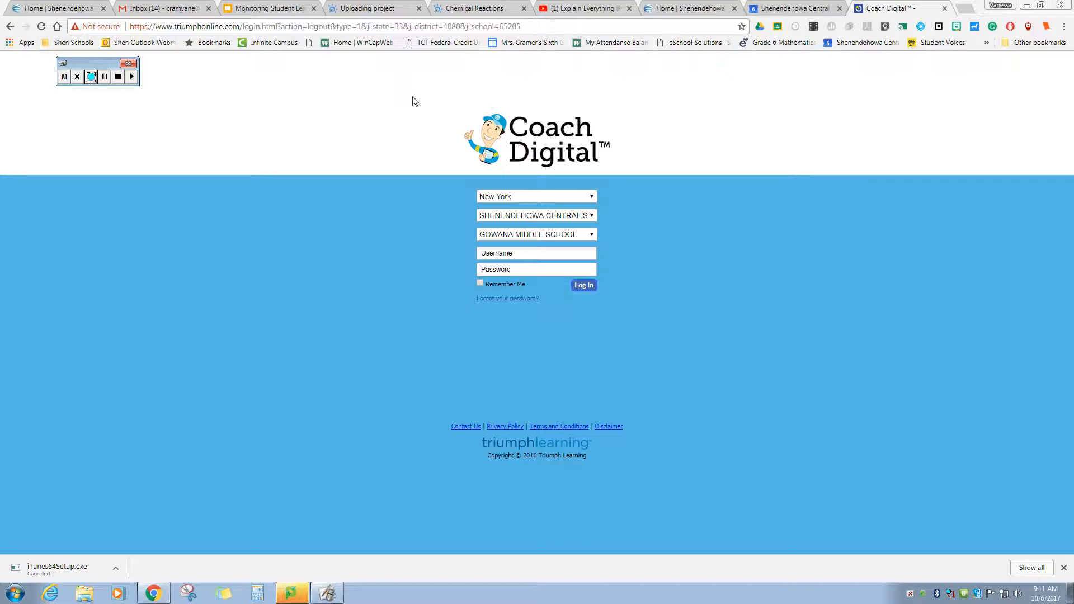
- Log in with the teacher account's username and password to open the Teacher Dashboard
{"action": "left_click", "coordinate": [591, 253]}
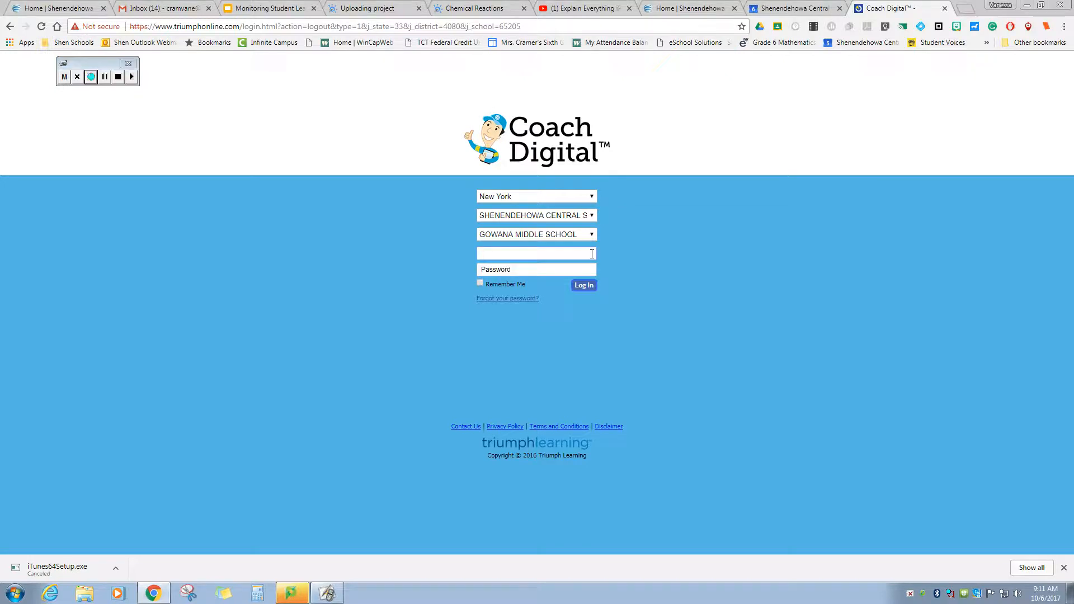
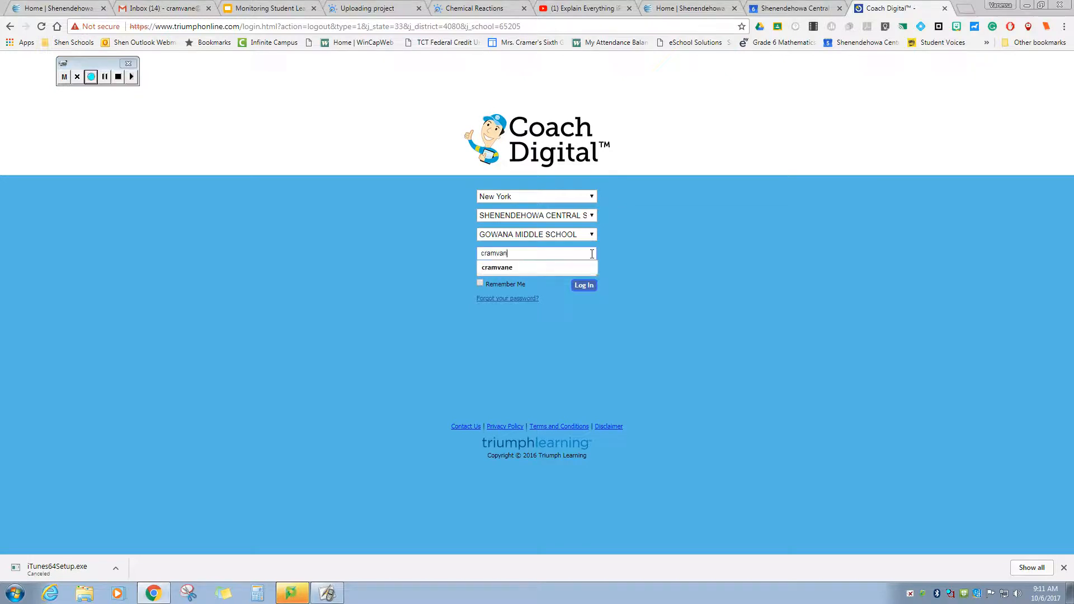
{"action": "key", "text": "Tab"}
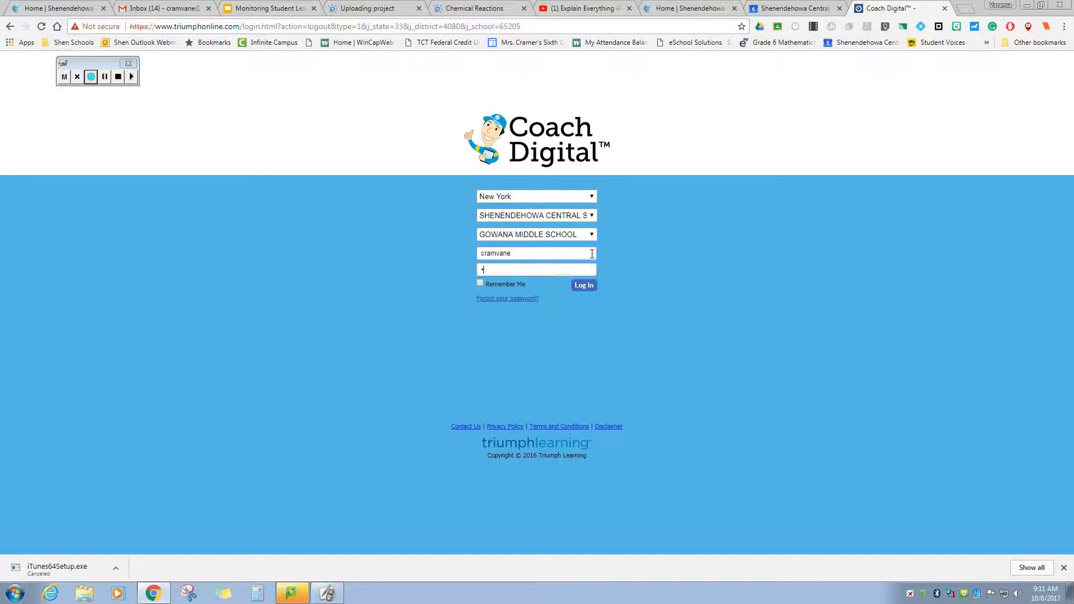
{"action": "type", "text": "•••••••••••••"}
{"action": "key", "text": "Return"}
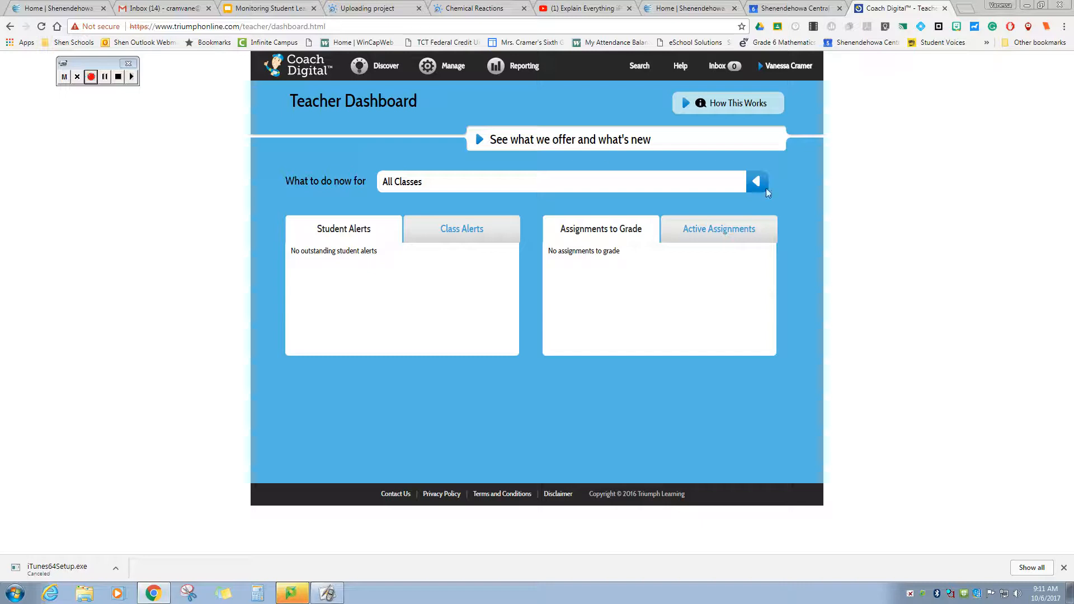
- Go to Manage Classes through the account menu's Classes option
{"action": "left_click", "coordinate": [762, 72]}
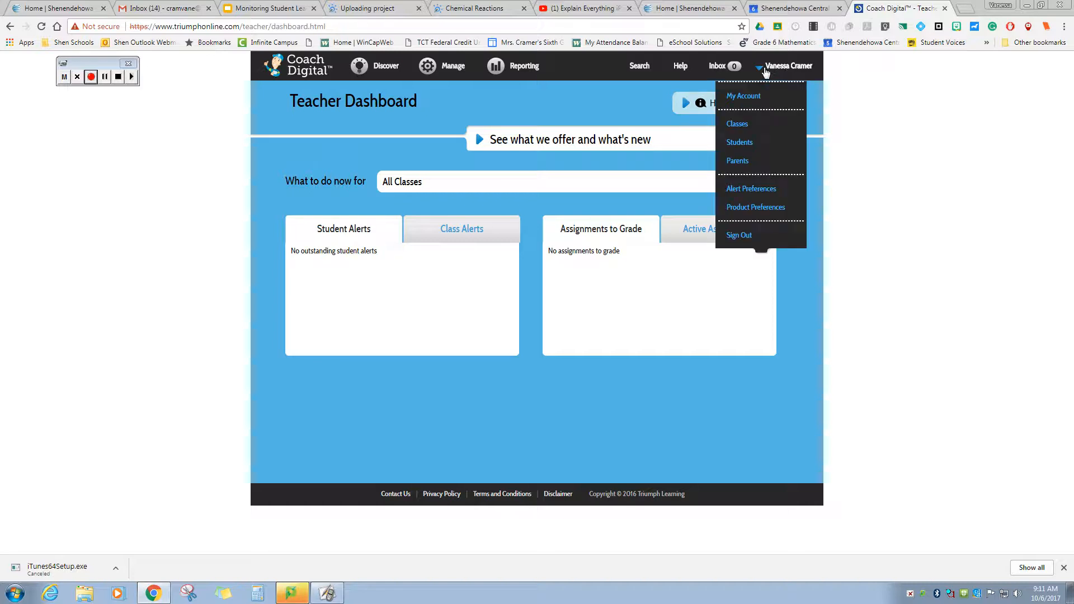
{"action": "left_click", "coordinate": [745, 129]}
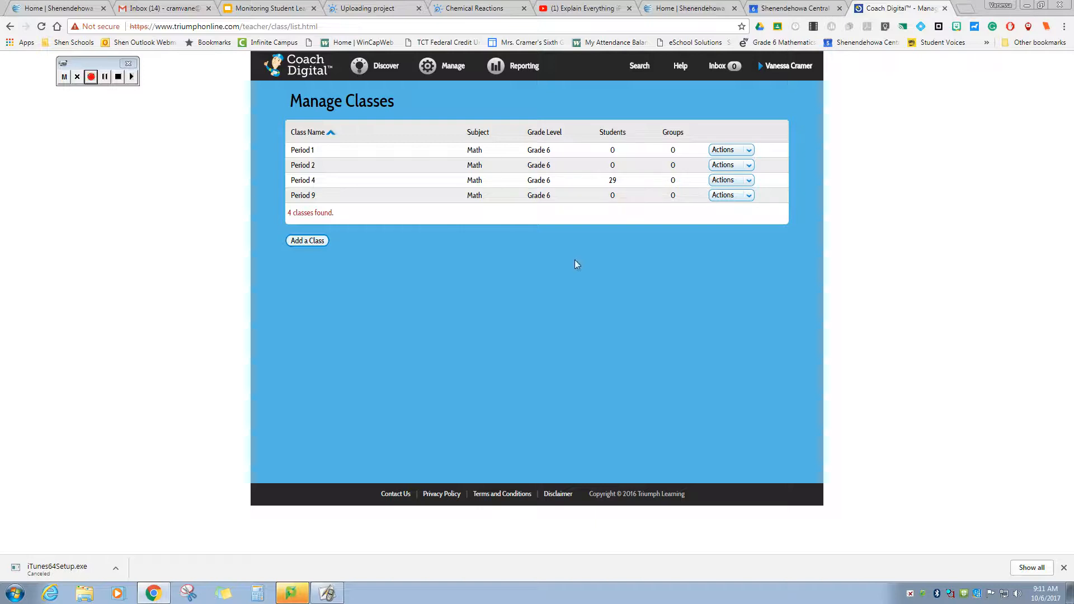
- Start a new class named 'Class Deom' with subject Math and Grade 6
{"action": "left_click", "coordinate": [310, 240]}
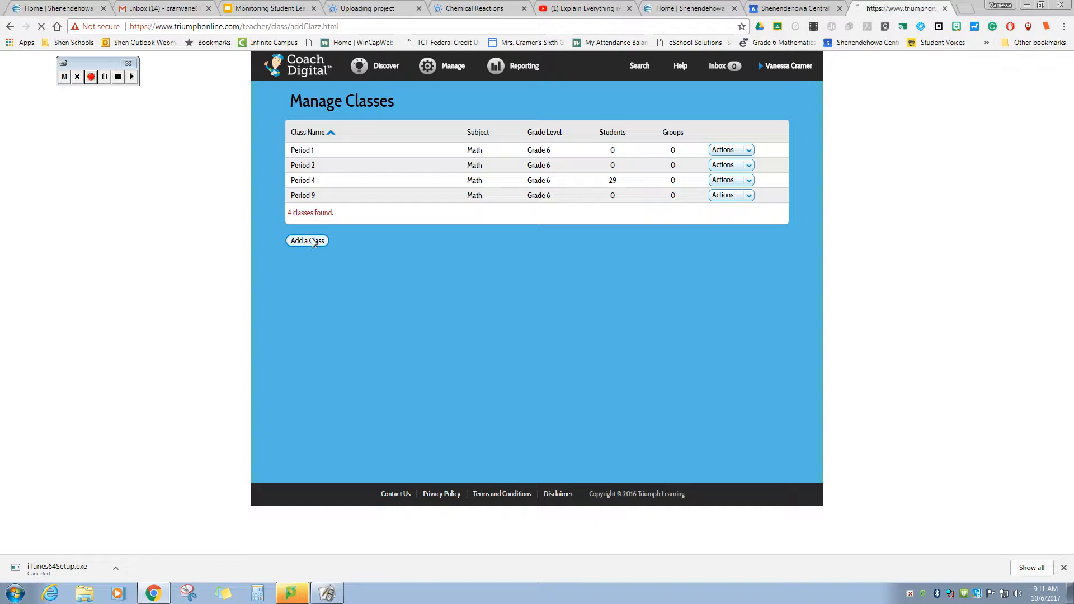
{"action": "left_click", "coordinate": [466, 150]}
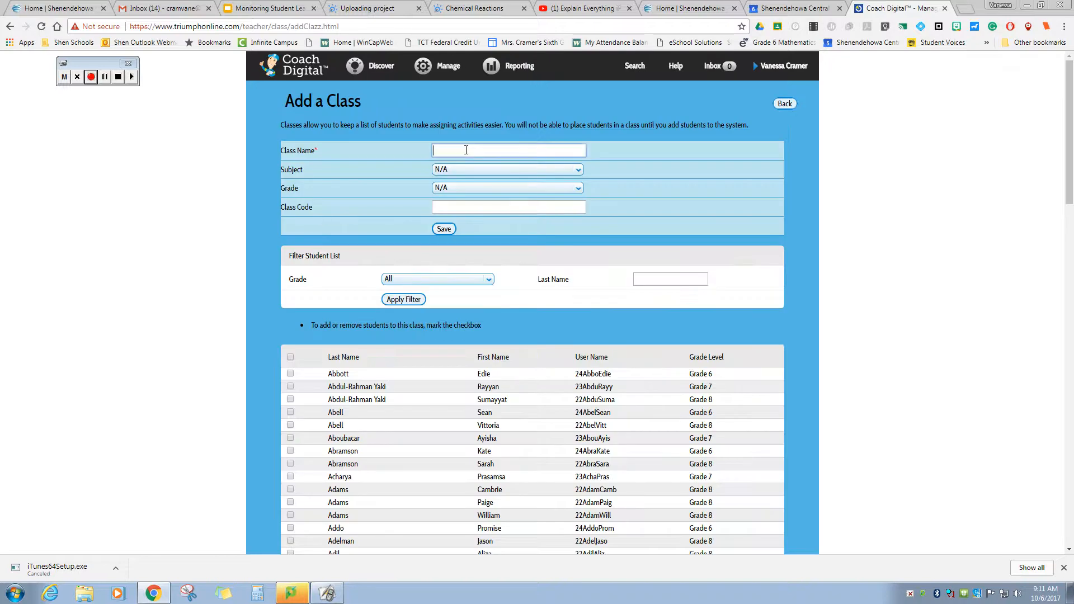
{"action": "type", "text": "Class Deom"}
{"action": "left_click", "coordinate": [464, 173]}
{"action": "left_click", "coordinate": [464, 218]}
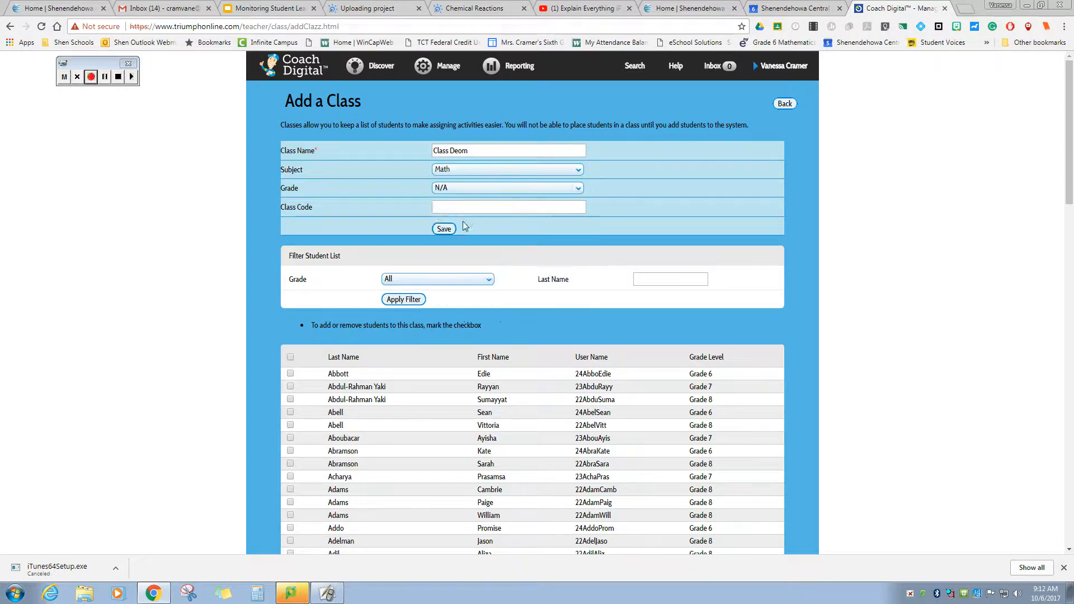
{"action": "left_click", "coordinate": [498, 189]}
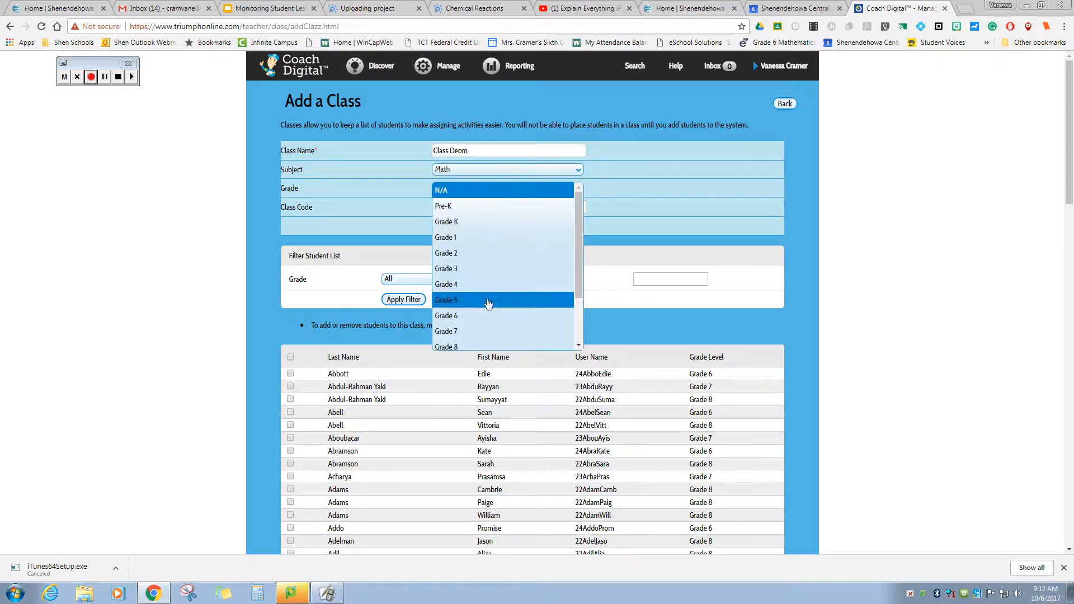
{"action": "left_click", "coordinate": [485, 315]}
{"action": "left_click", "coordinate": [500, 205]}
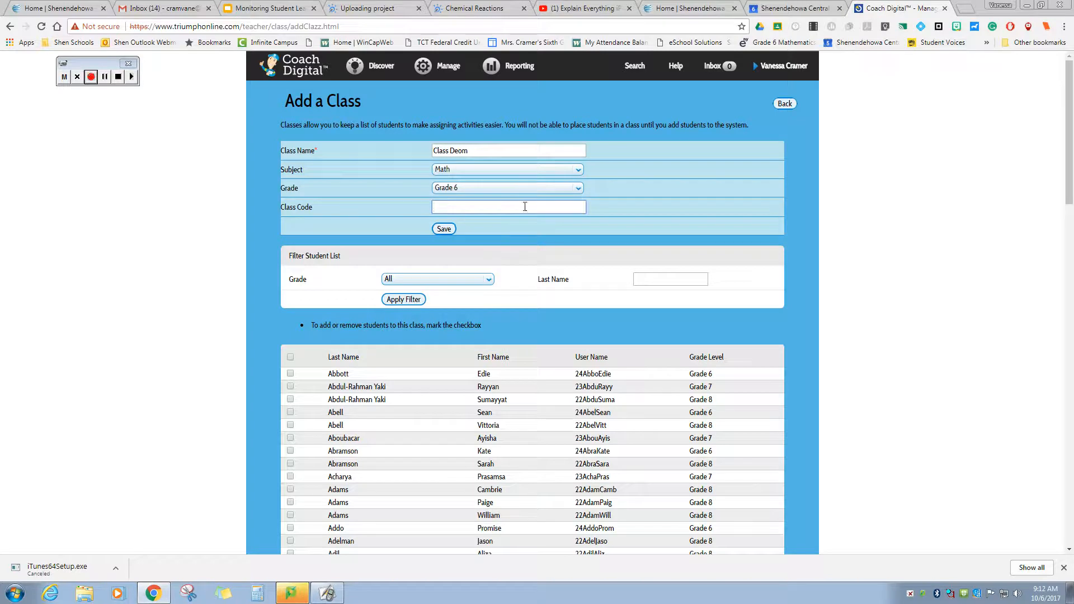
- Scroll through the 2,323-student list below the new class form
{"action": "scroll", "coordinate": [399, 343], "scroll_direction": "down", "scroll_amount": 1}
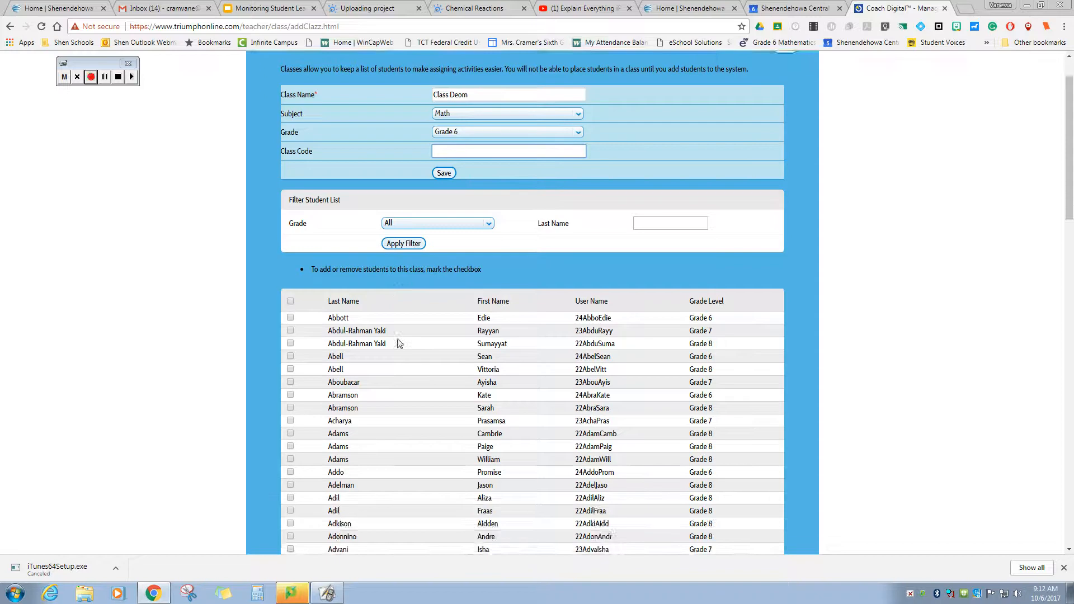
{"action": "scroll", "coordinate": [399, 342], "scroll_direction": "up", "scroll_amount": 1}
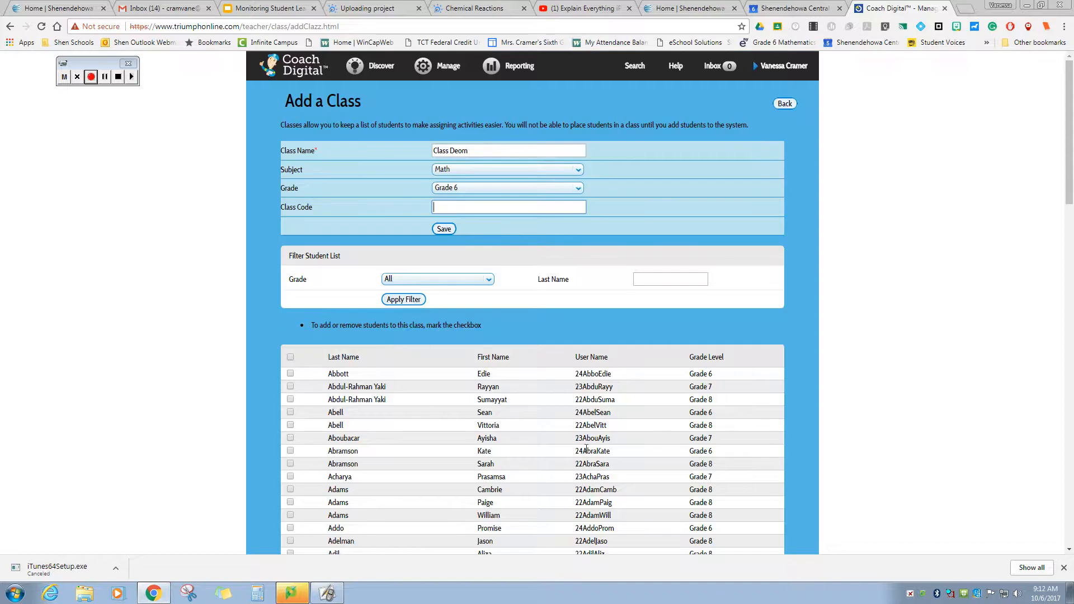
{"action": "scroll", "coordinate": [559, 419], "scroll_direction": "down", "scroll_amount": 3}
{"action": "scroll", "coordinate": [586, 449], "scroll_direction": "down", "scroll_amount": 7}
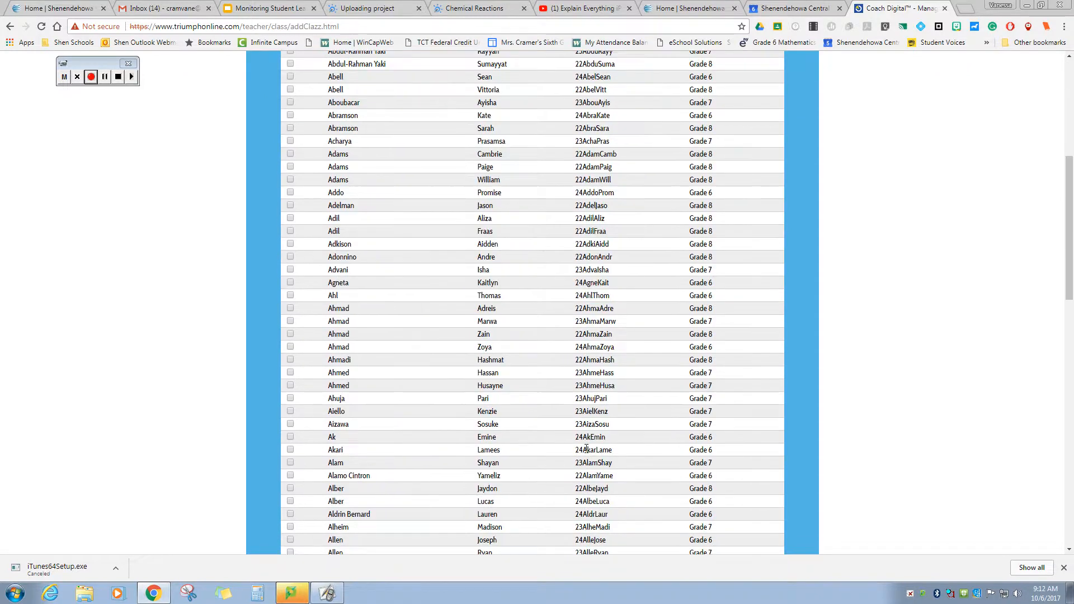
{"action": "scroll", "coordinate": [586, 449], "scroll_direction": "down", "scroll_amount": 13}
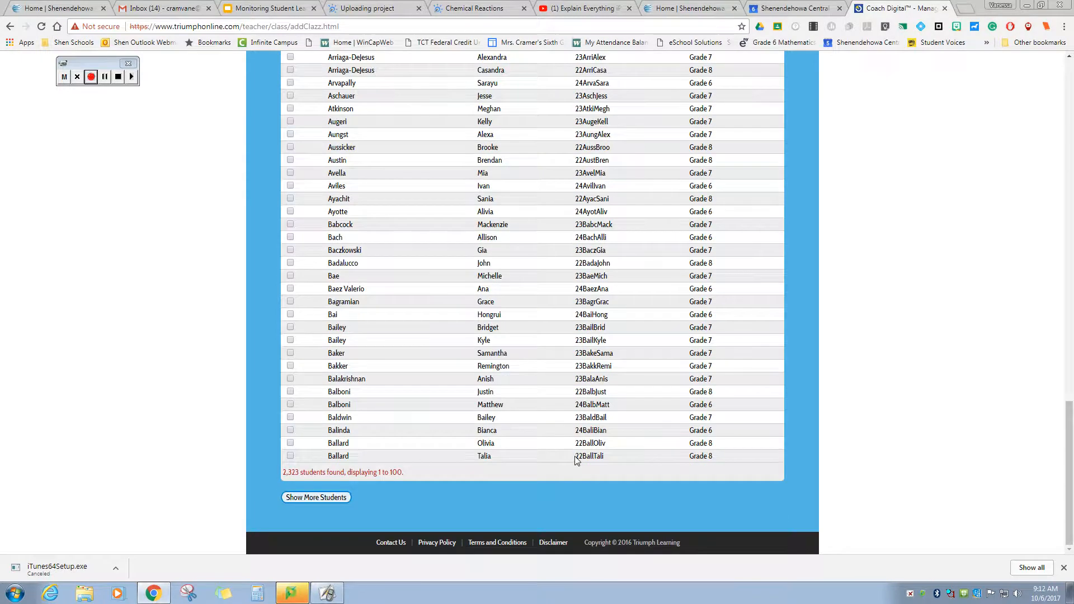
{"action": "scroll", "coordinate": [457, 436], "scroll_direction": "up", "scroll_amount": 20}
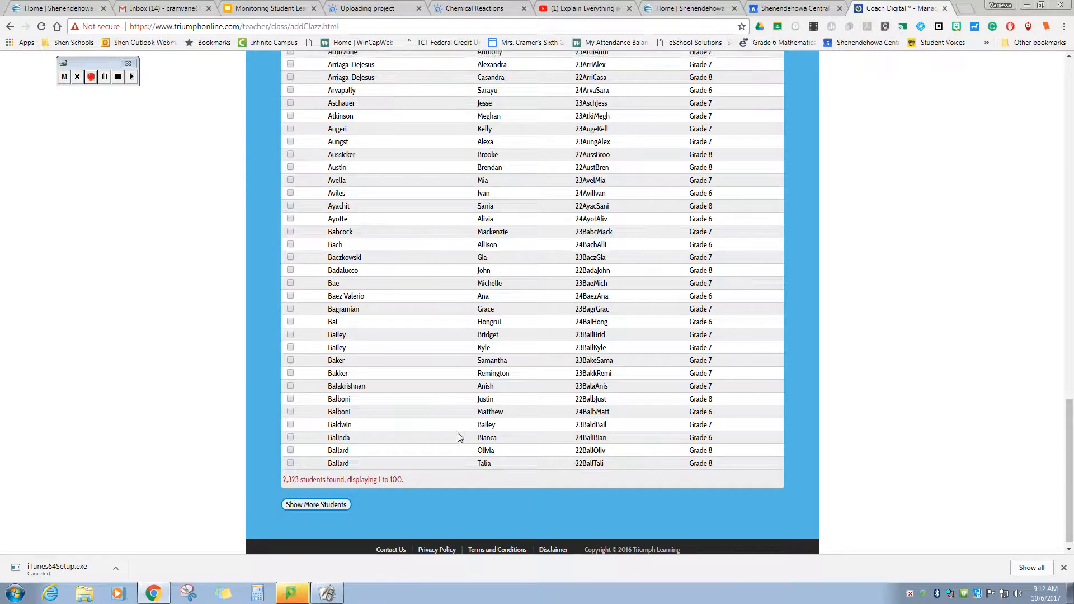
{"action": "scroll", "coordinate": [457, 437], "scroll_direction": "up", "scroll_amount": 3}
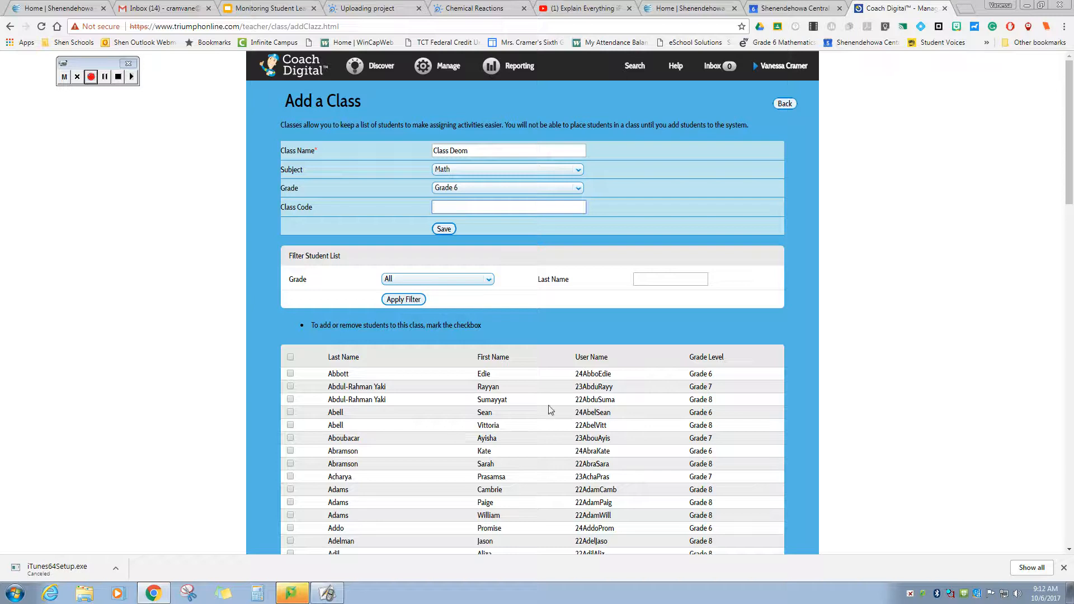
- Filter the student list to Grade 6 and look through the results
{"action": "left_click", "coordinate": [486, 281]}
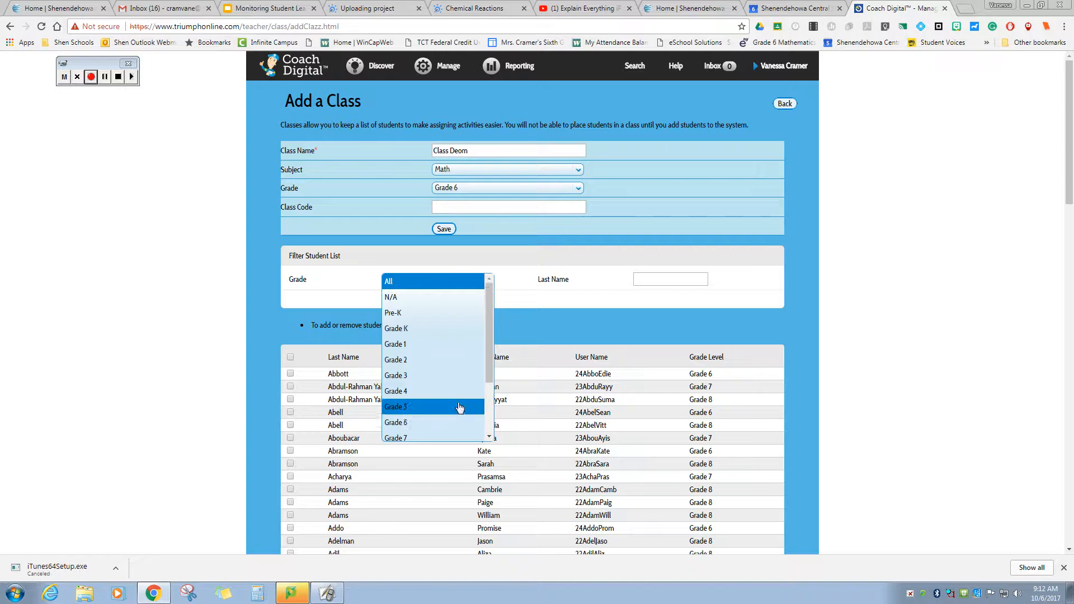
{"action": "scroll", "coordinate": [460, 392], "scroll_direction": "down", "scroll_amount": 1}
{"action": "left_click", "coordinate": [461, 367]}
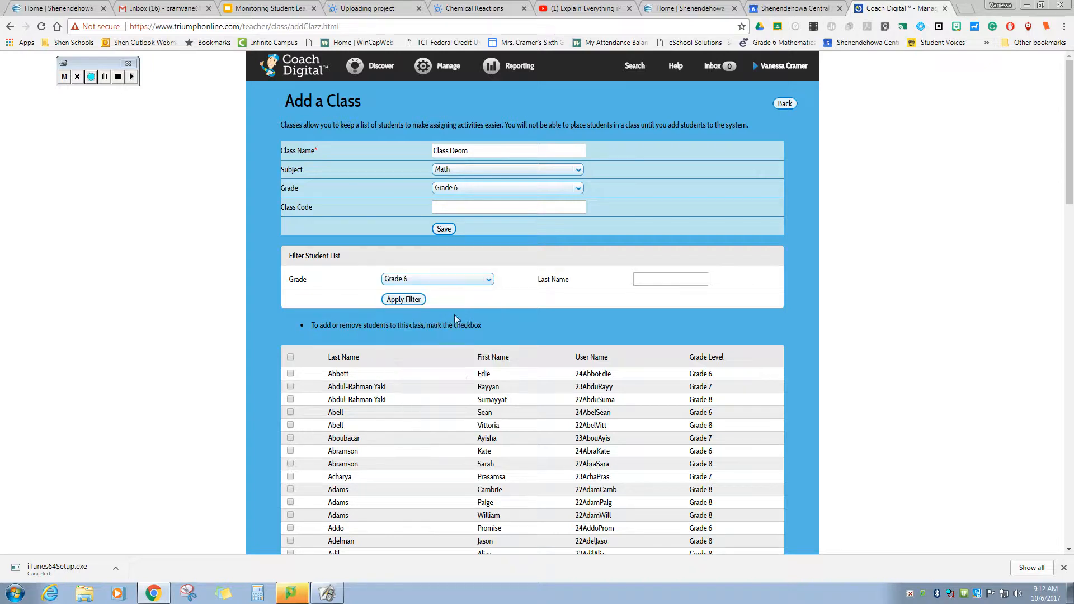
{"action": "left_click", "coordinate": [417, 301]}
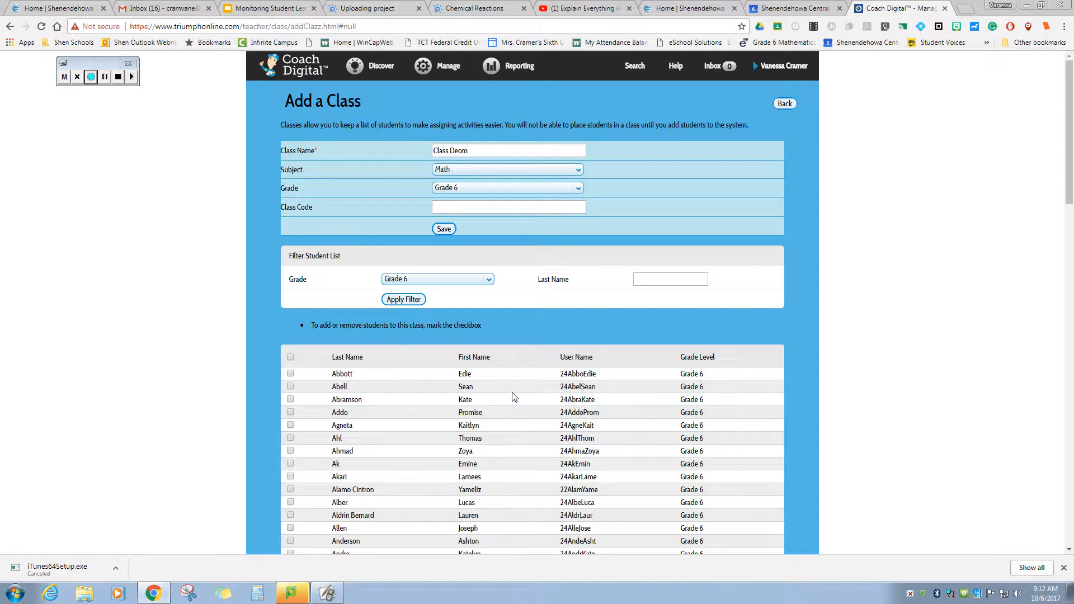
{"action": "scroll", "coordinate": [512, 397], "scroll_direction": "down", "scroll_amount": 2}
{"action": "scroll", "coordinate": [513, 397], "scroll_direction": "down", "scroll_amount": 5}
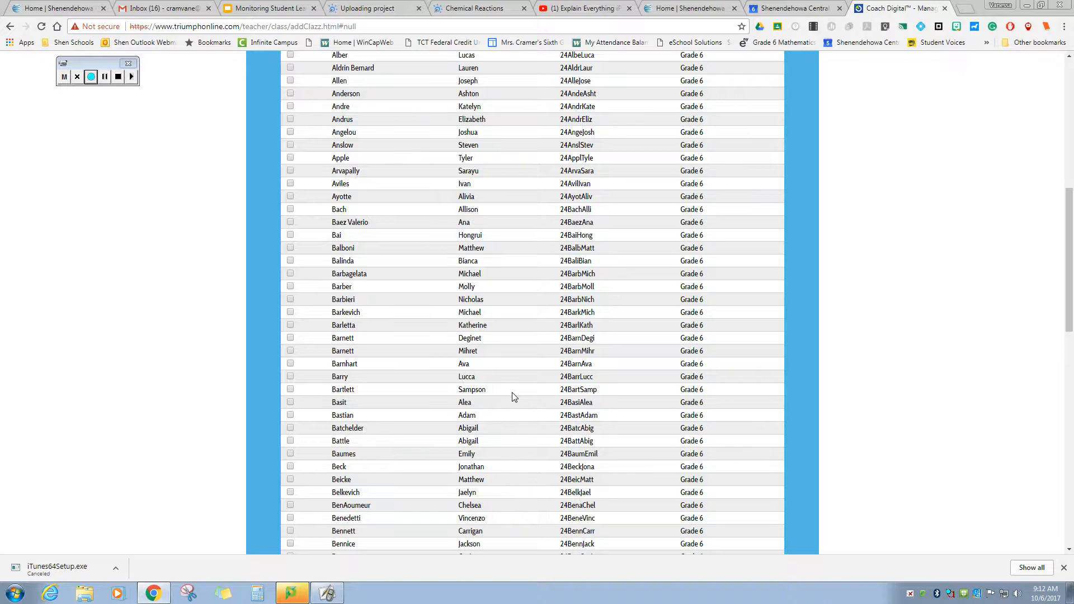
{"action": "scroll", "coordinate": [514, 396], "scroll_direction": "down", "scroll_amount": 1}
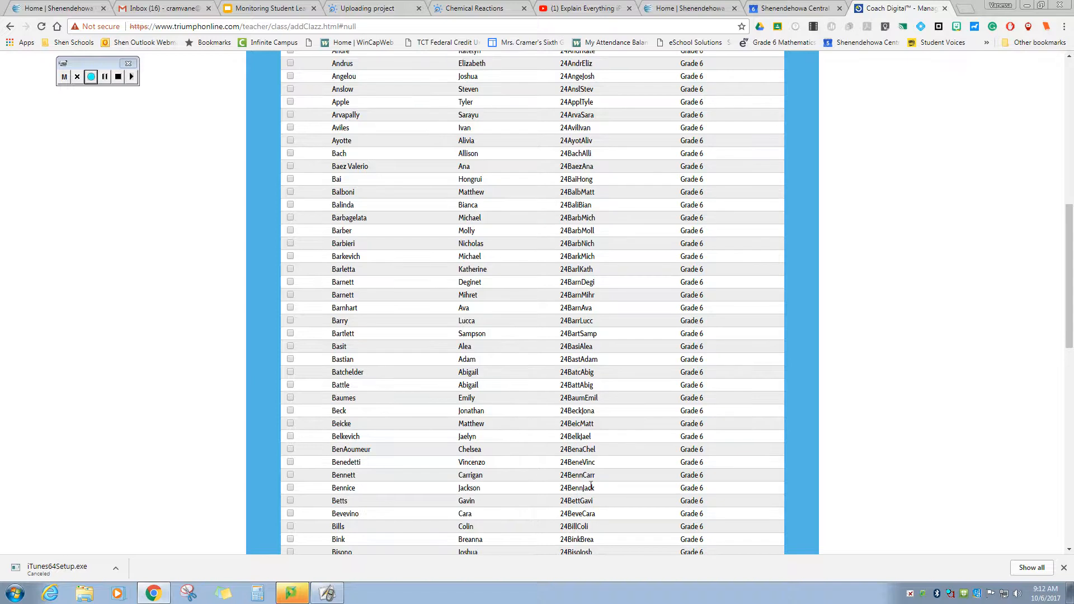
{"action": "scroll", "coordinate": [468, 418], "scroll_direction": "down", "scroll_amount": 9}
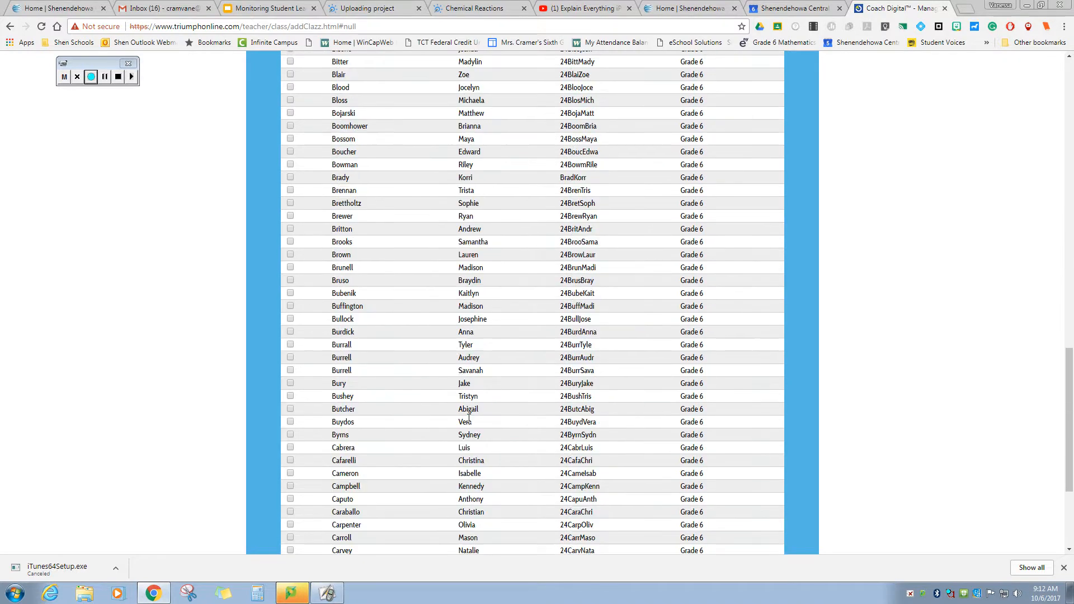
{"action": "scroll", "coordinate": [469, 418], "scroll_direction": "down", "scroll_amount": 3}
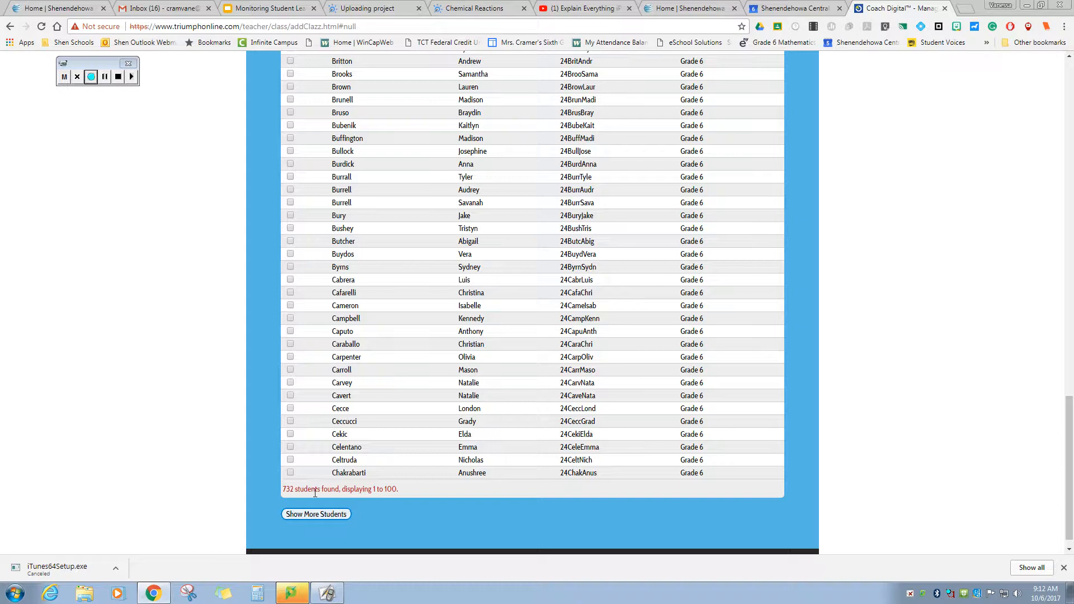
{"action": "scroll", "coordinate": [438, 489], "scroll_direction": "up", "scroll_amount": 12}
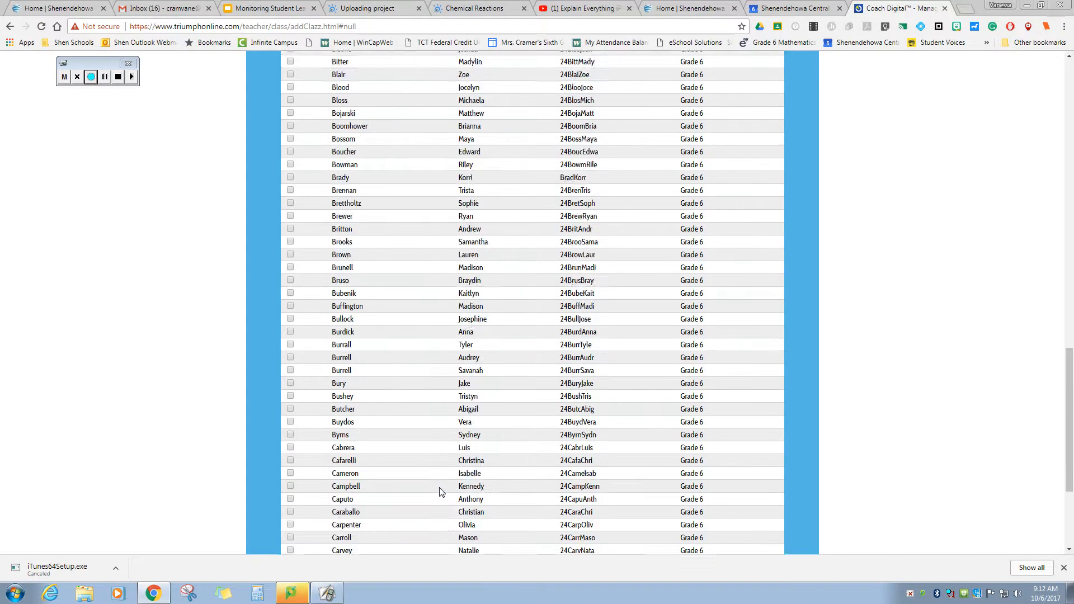
{"action": "scroll", "coordinate": [437, 490], "scroll_direction": "up", "scroll_amount": 9}
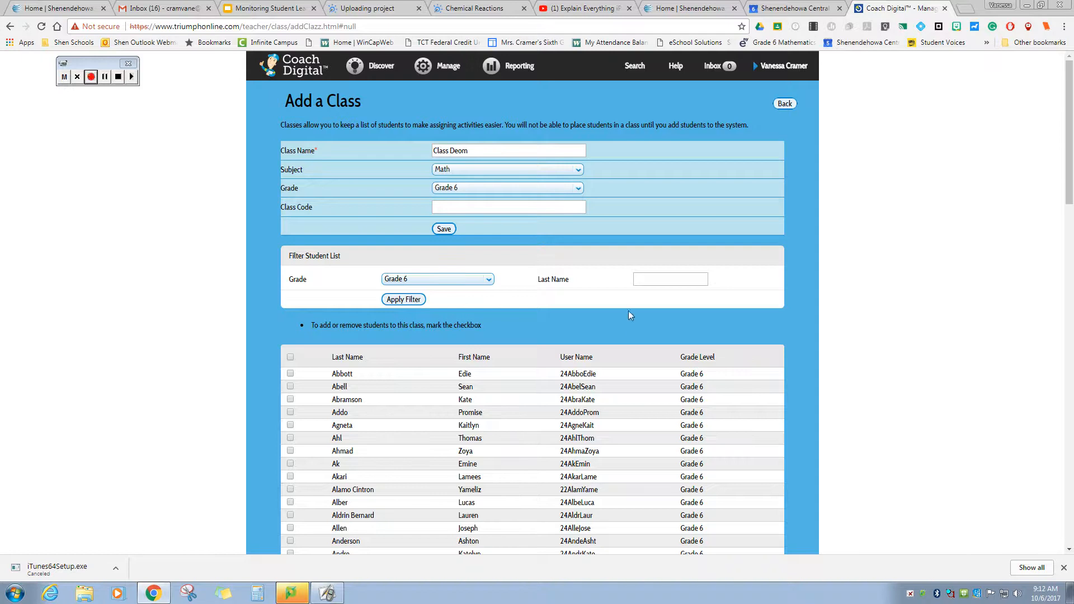
- Filter students by last name 'abb' and tick the one matching student
{"action": "left_click", "coordinate": [653, 281]}
{"action": "type", "text": "abb"}
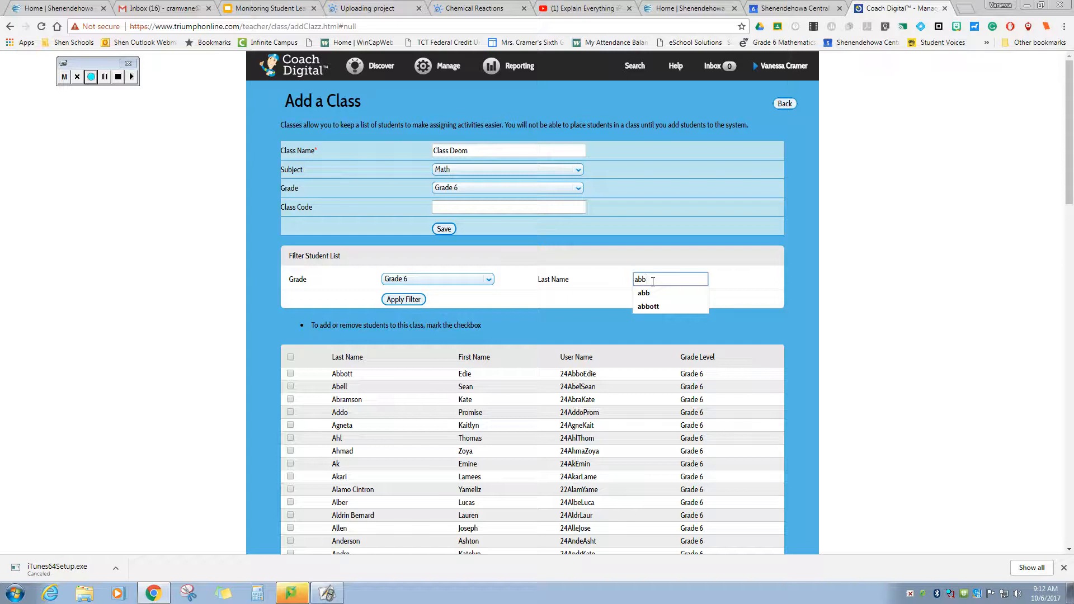
{"action": "left_click", "coordinate": [666, 294]}
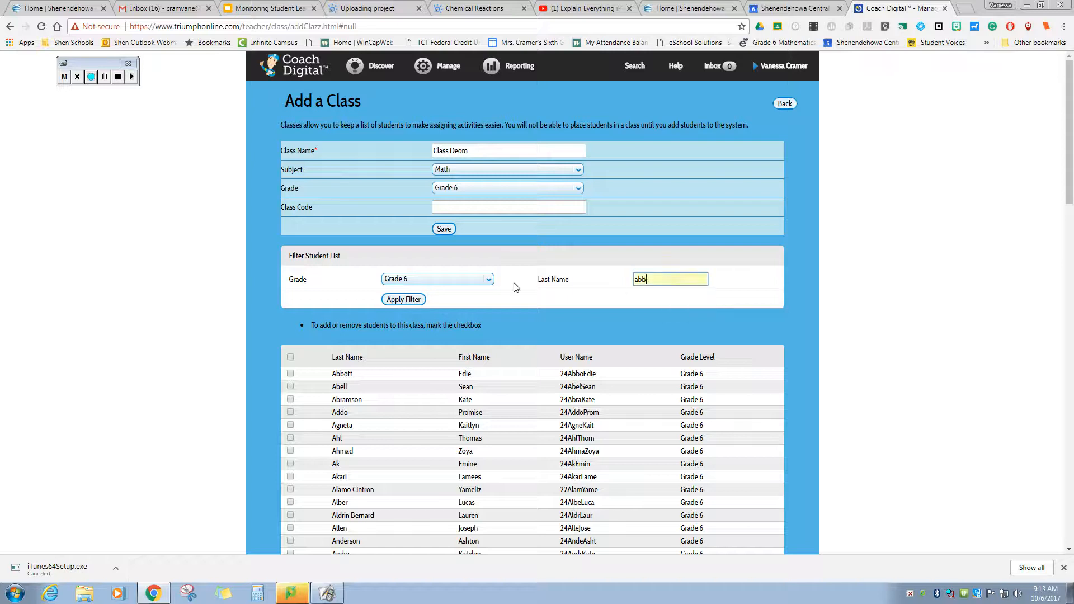
{"action": "left_click", "coordinate": [415, 302]}
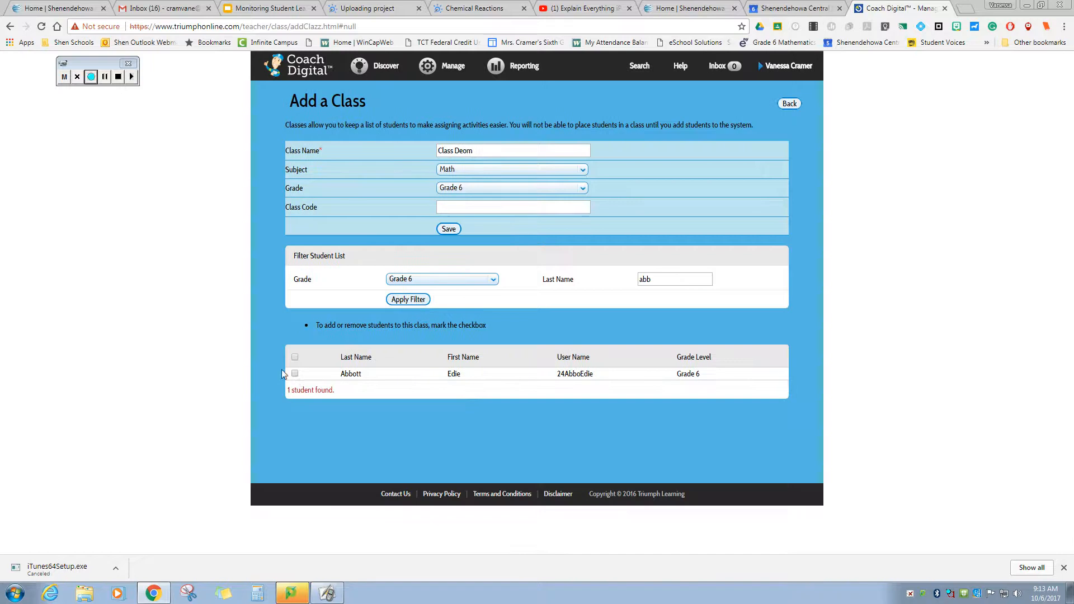
{"action": "left_click", "coordinate": [294, 374]}
- Save Class Deom, check its one-student roster, and return to Manage Classes
{"action": "left_click", "coordinate": [448, 230]}
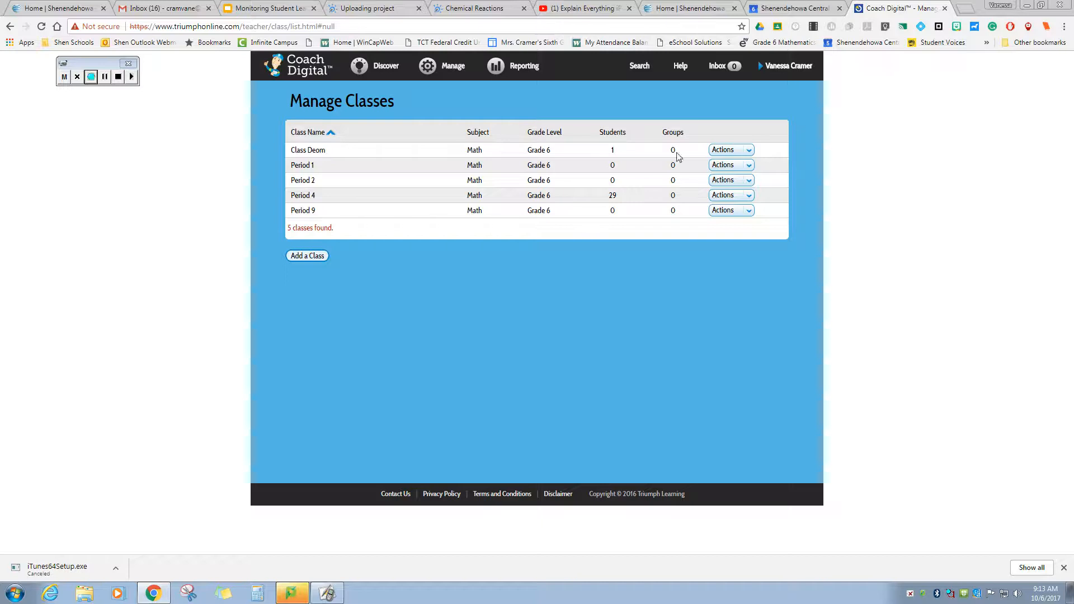
{"action": "left_click", "coordinate": [749, 152]}
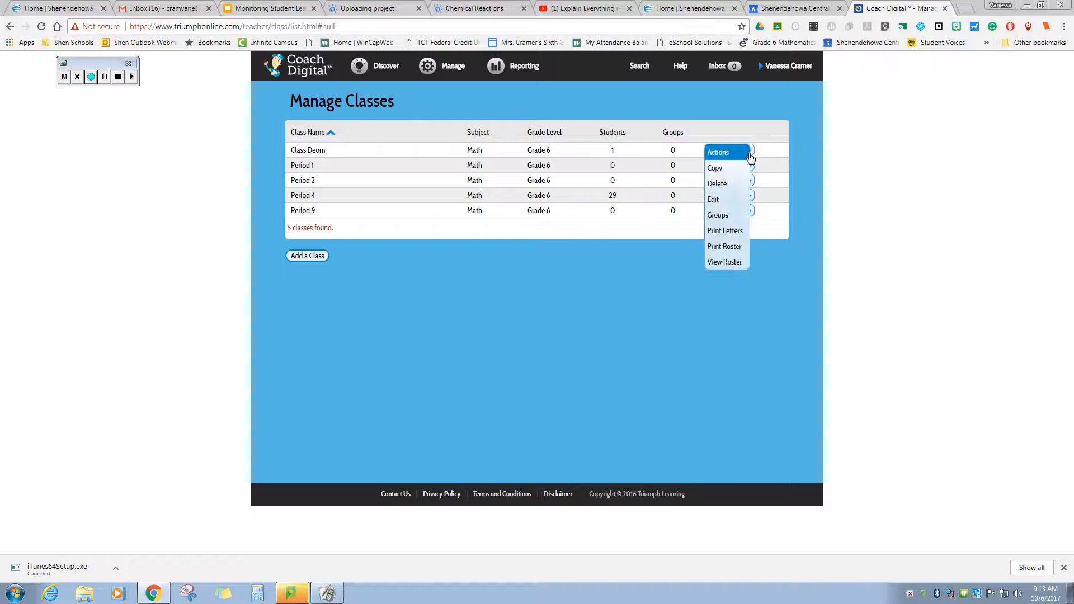
{"action": "left_click", "coordinate": [725, 262]}
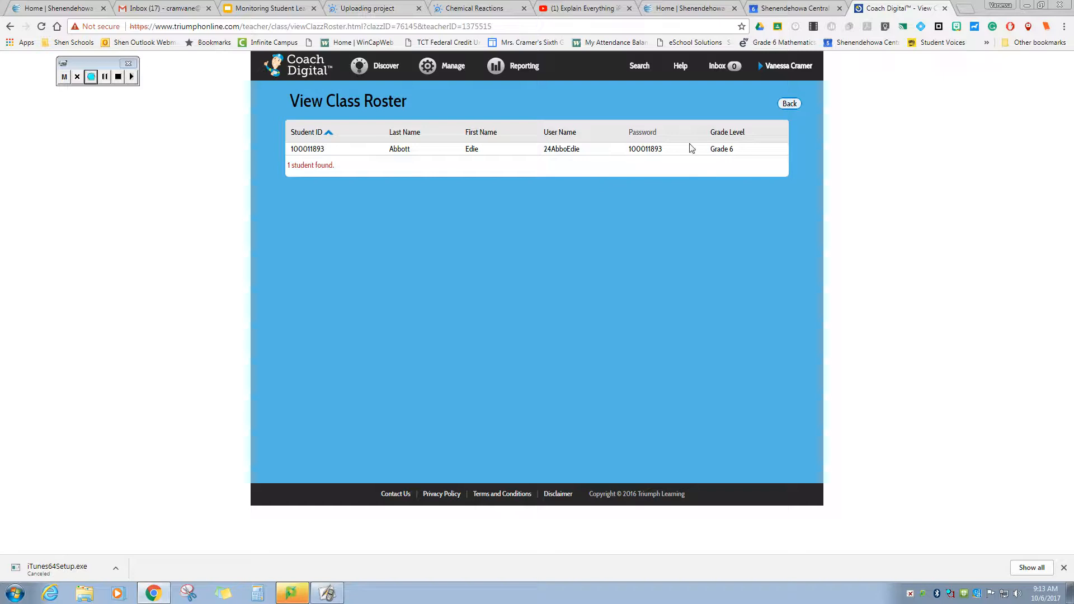
{"action": "left_click", "coordinate": [762, 71]}
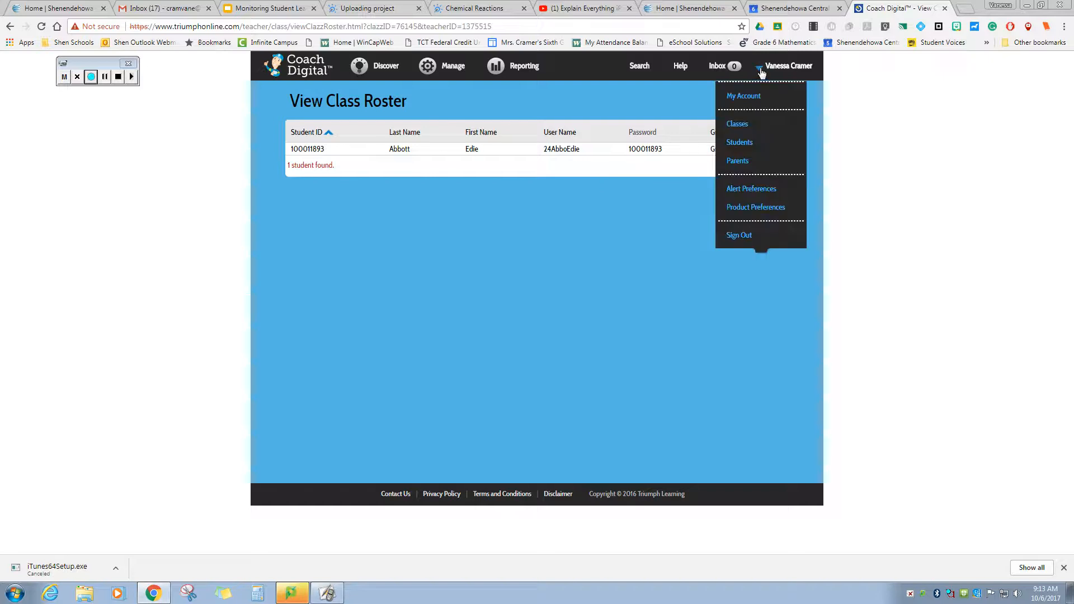
{"action": "left_click", "coordinate": [746, 127]}
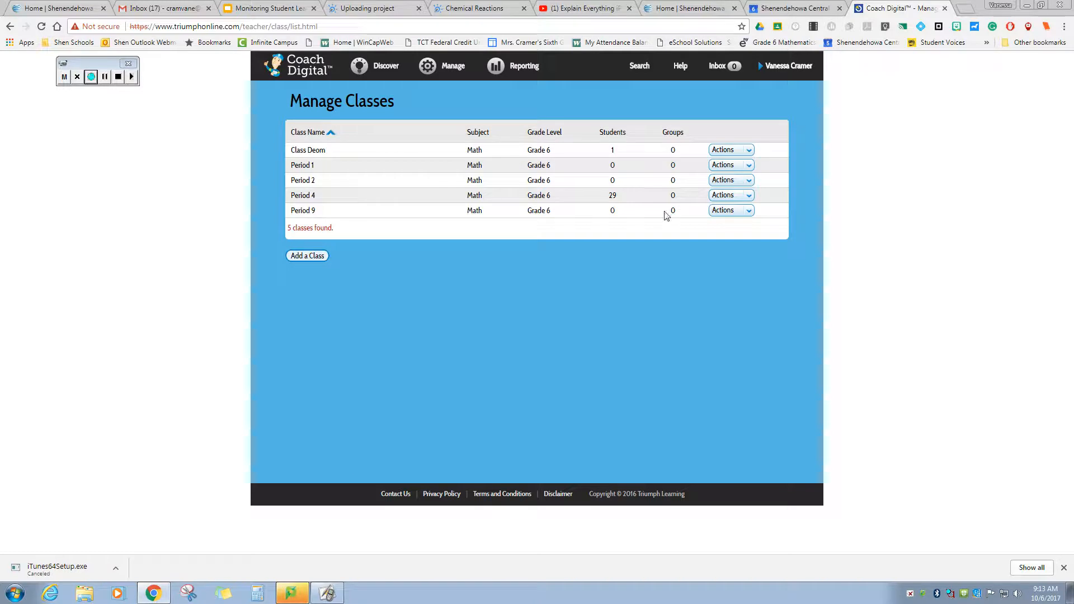
{"action": "left_click", "coordinate": [748, 198]}
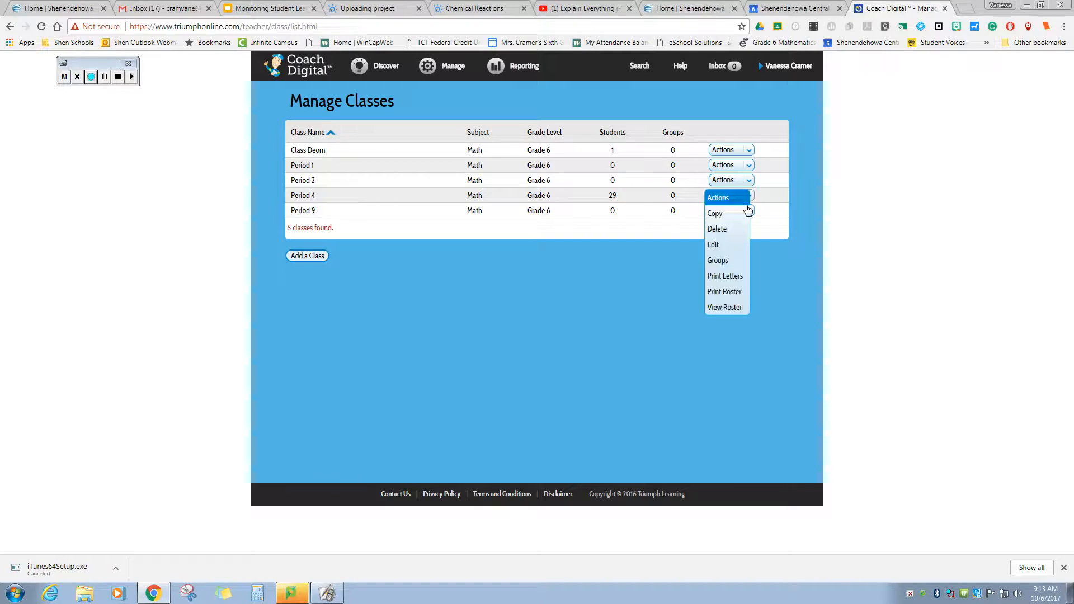
{"action": "left_click", "coordinate": [731, 293]}
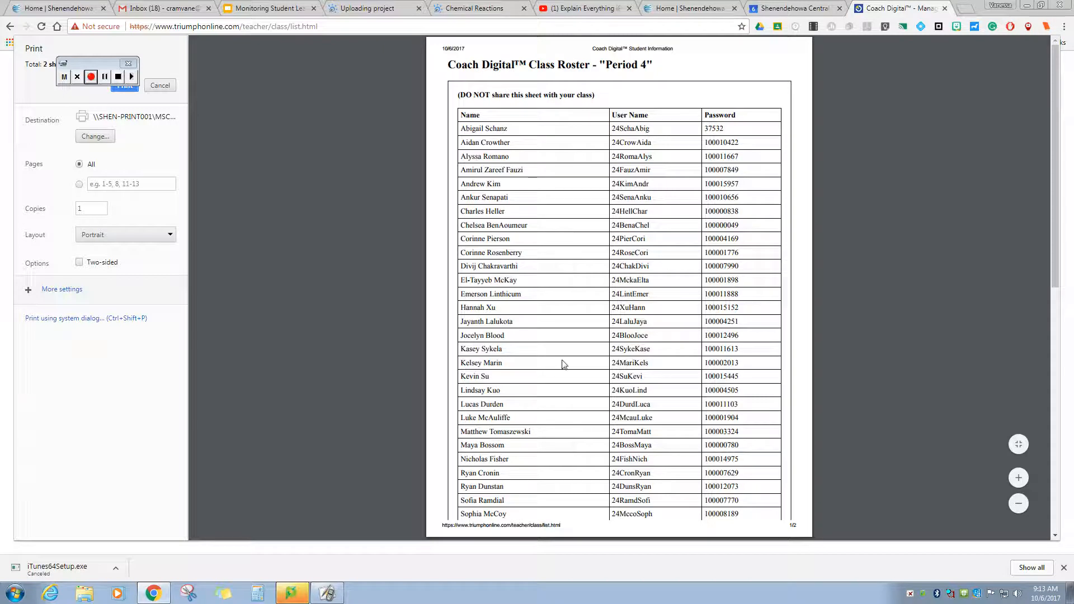
{"action": "left_click", "coordinate": [159, 86]}
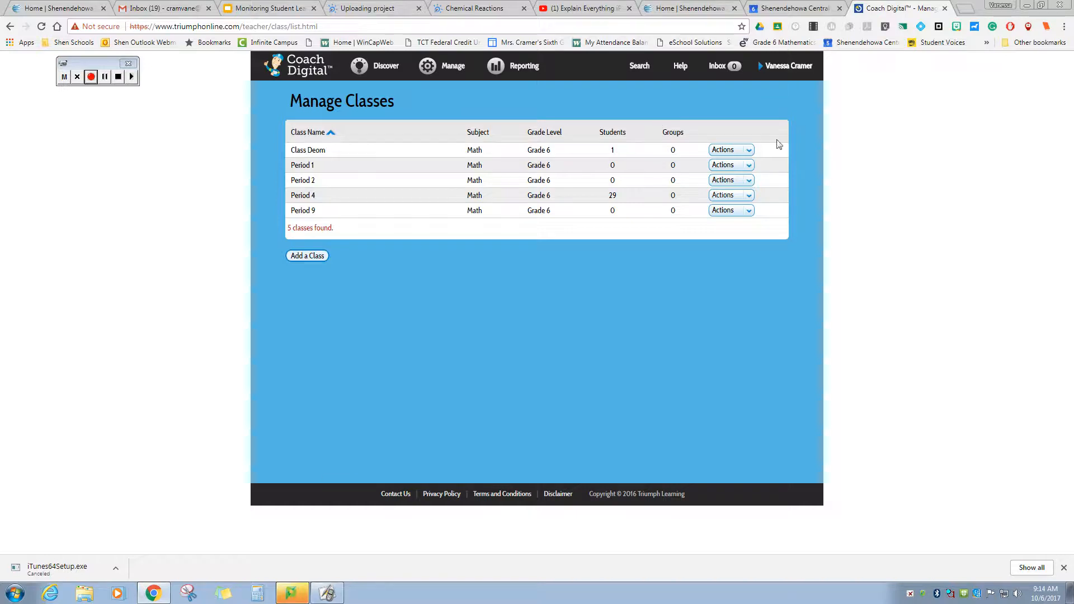
- Delete Class Deom, leaving four classes, then go to the Discover page
{"action": "left_click", "coordinate": [748, 151]}
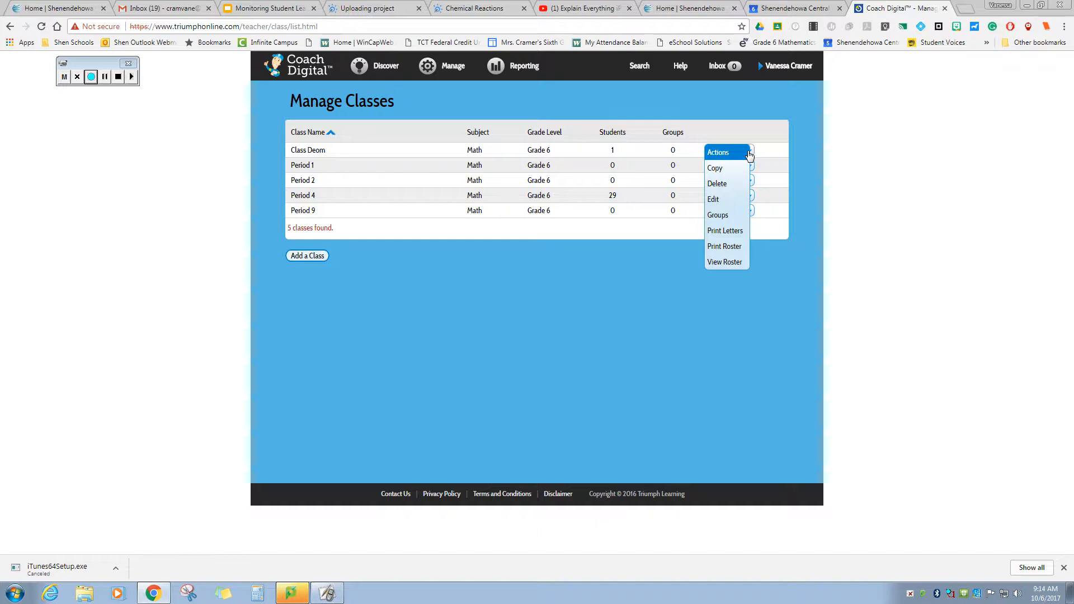
{"action": "left_click", "coordinate": [733, 189]}
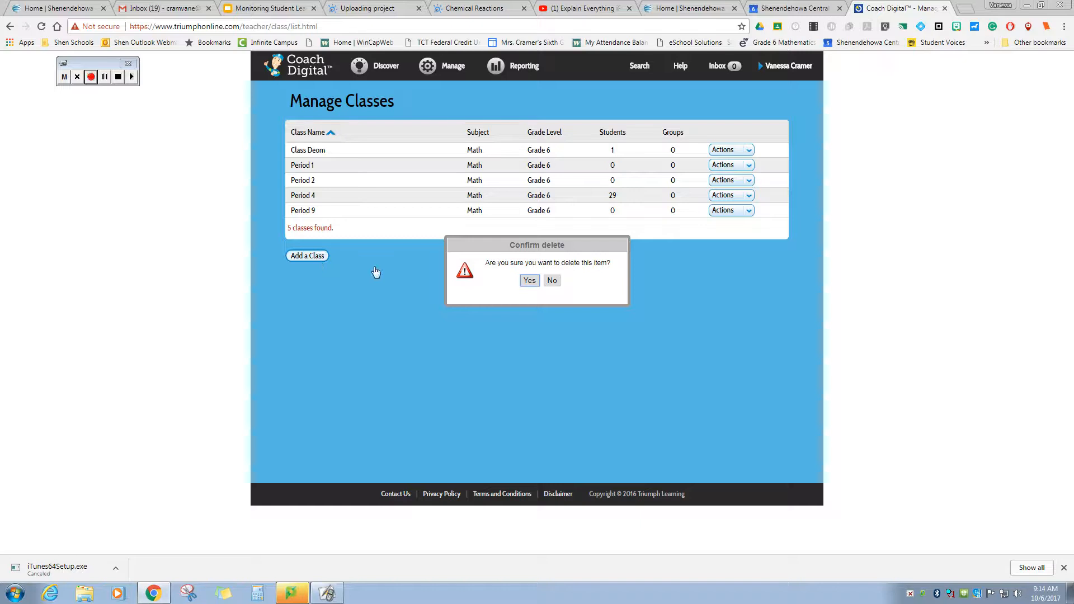
{"action": "left_click", "coordinate": [105, 77]}
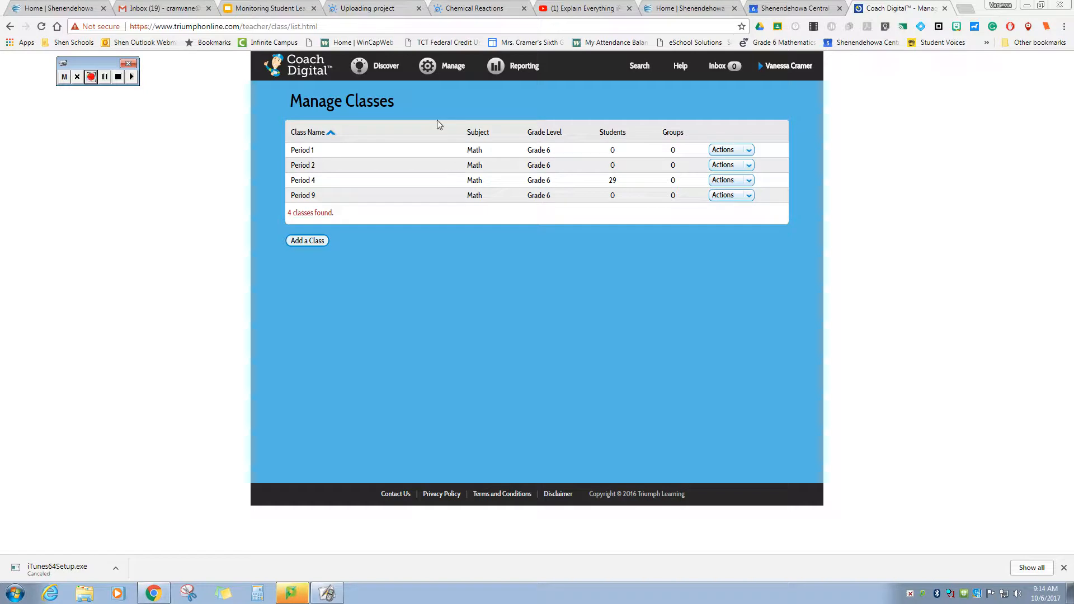
{"action": "left_click", "coordinate": [380, 67]}
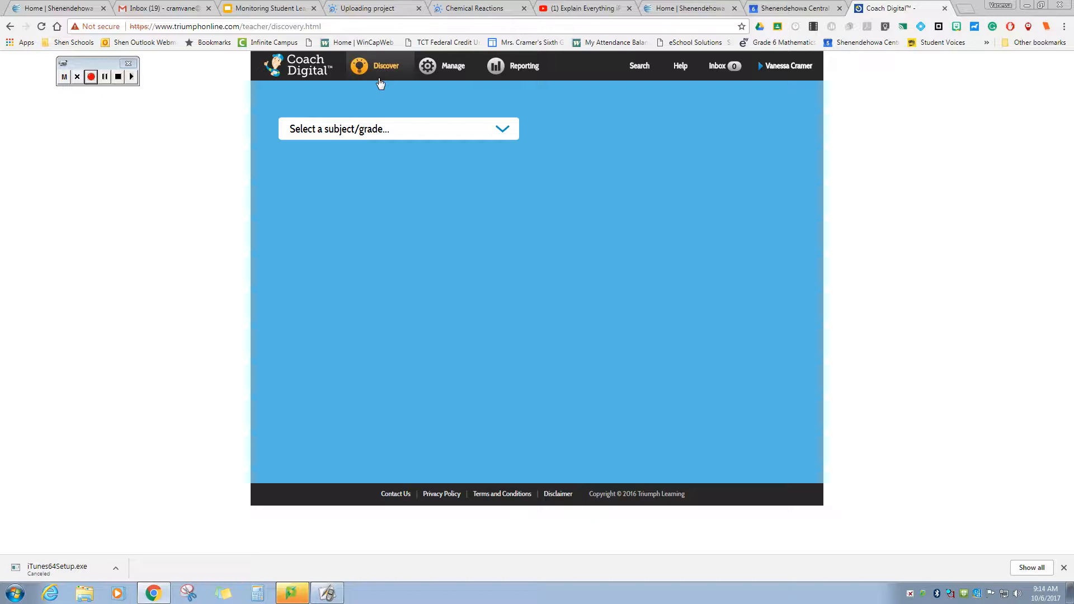
- Filter Discover to Math, Grade 6 and browse the selected grade
{"action": "left_click", "coordinate": [471, 134]}
{"action": "left_click", "coordinate": [427, 213]}
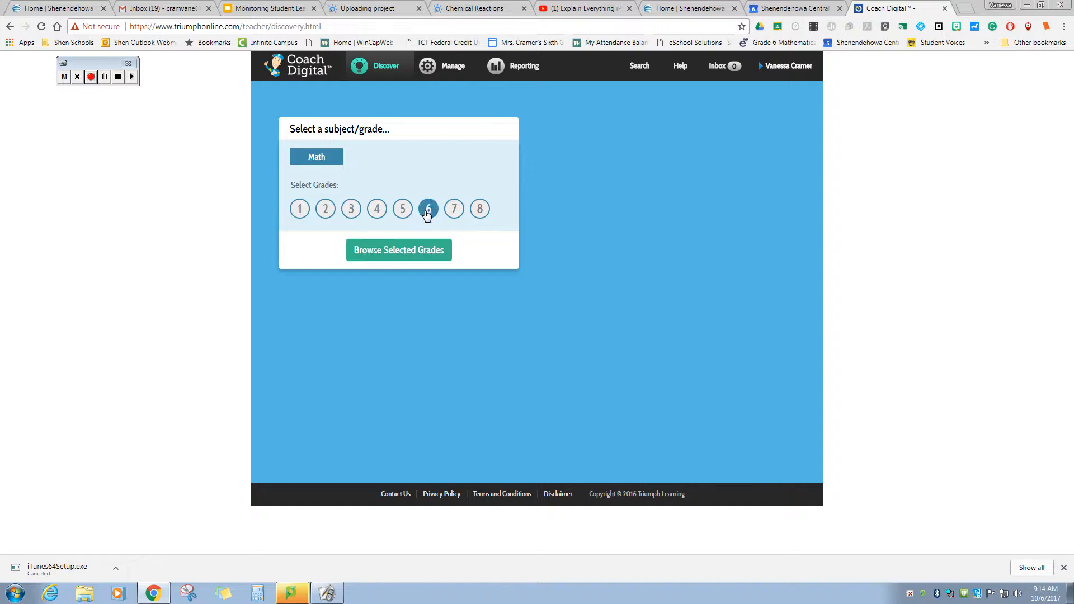
{"action": "left_click", "coordinate": [420, 252]}
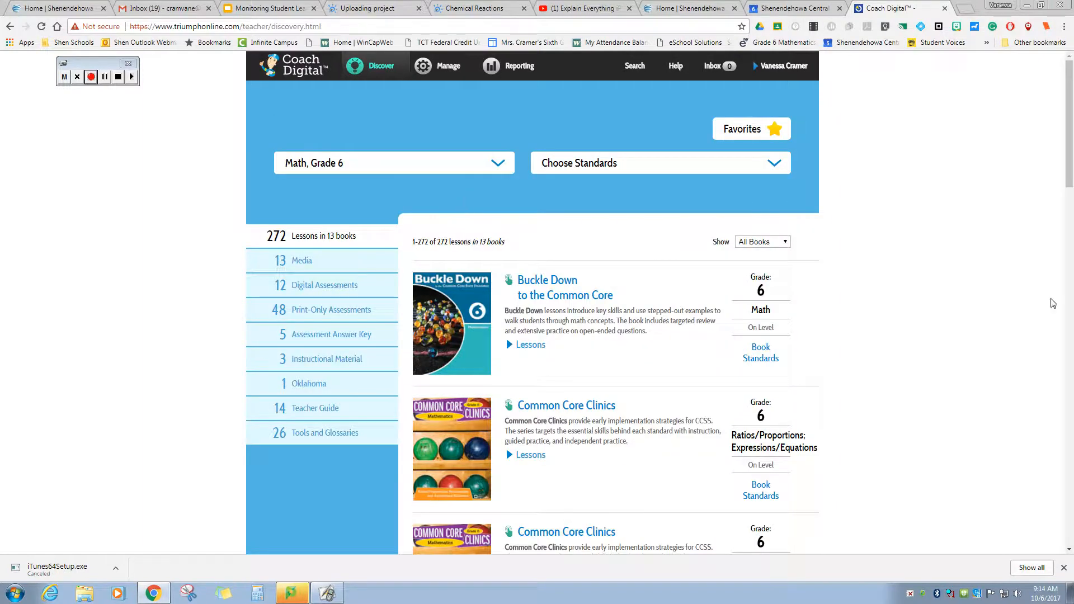
- Scroll the Grade 6 catalogue and open the Buckle Down to the Common Core book
{"action": "scroll", "coordinate": [915, 345], "scroll_direction": "down", "scroll_amount": 2}
{"action": "scroll", "coordinate": [916, 346], "scroll_direction": "down", "scroll_amount": 6}
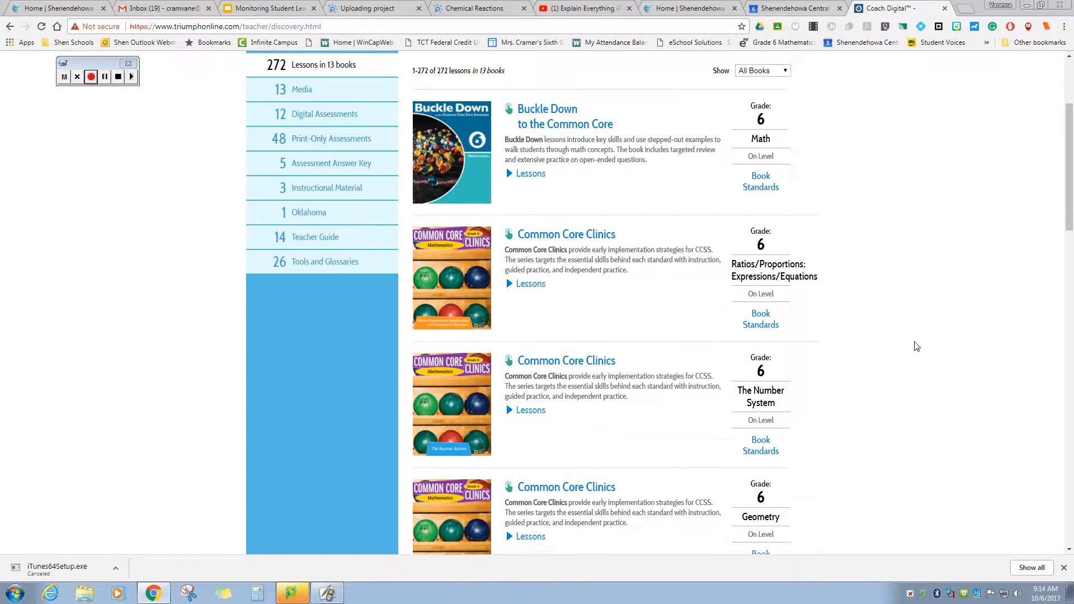
{"action": "scroll", "coordinate": [916, 346], "scroll_direction": "down", "scroll_amount": 6}
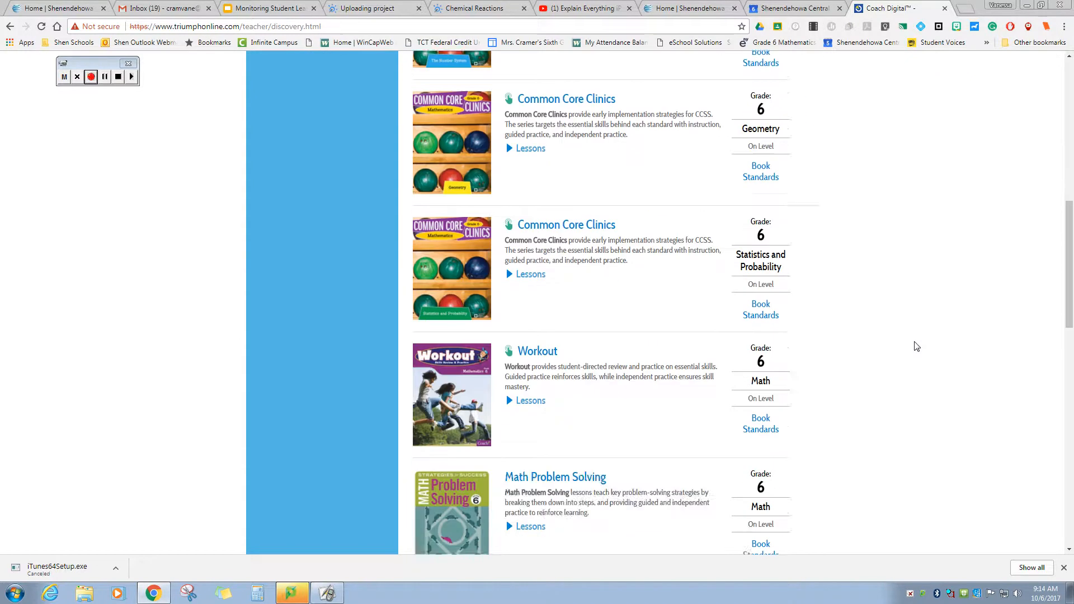
{"action": "scroll", "coordinate": [916, 346], "scroll_direction": "down", "scroll_amount": 6}
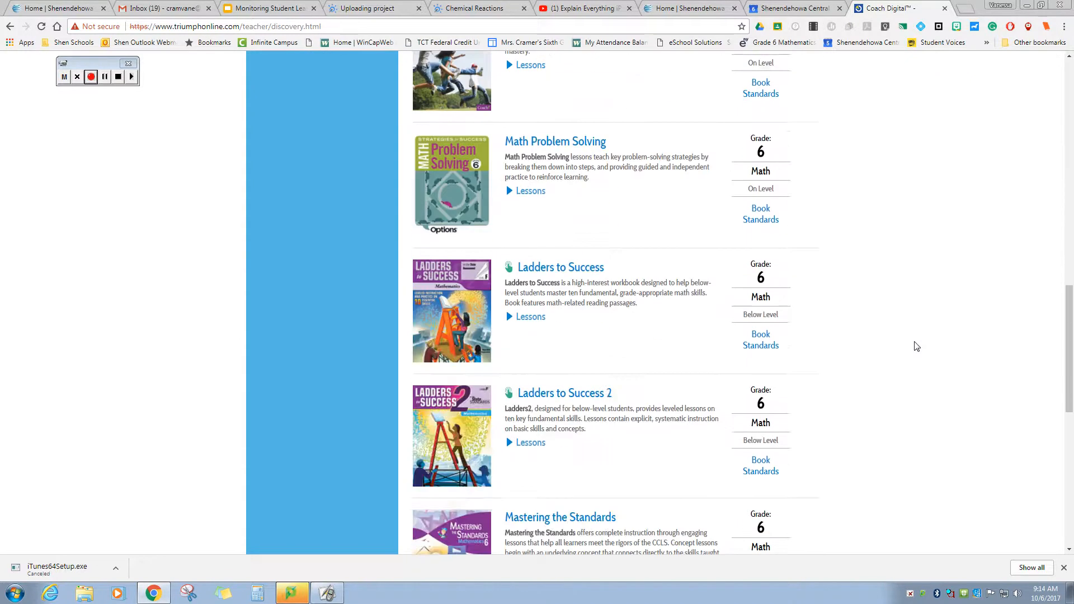
{"action": "scroll", "coordinate": [916, 346], "scroll_direction": "down", "scroll_amount": 5}
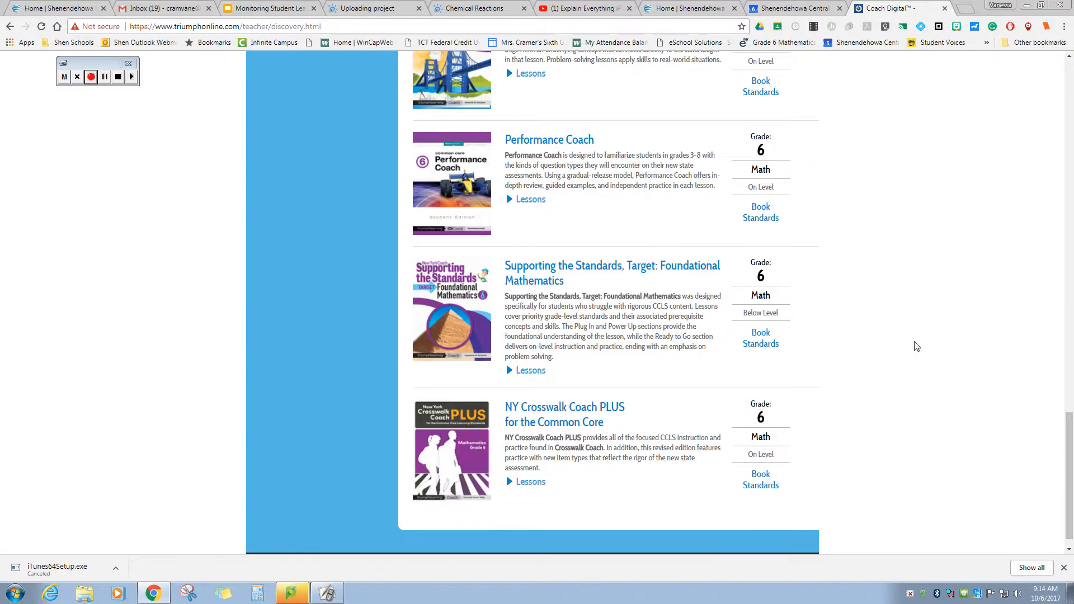
{"action": "scroll", "coordinate": [916, 347], "scroll_direction": "up", "scroll_amount": 17}
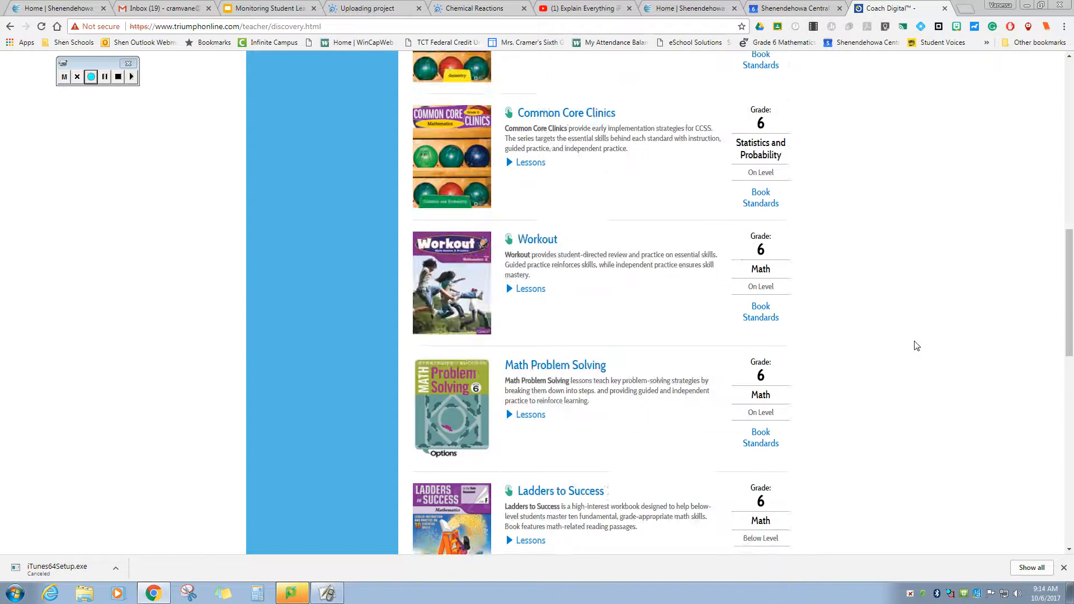
{"action": "scroll", "coordinate": [916, 346], "scroll_direction": "up", "scroll_amount": 8}
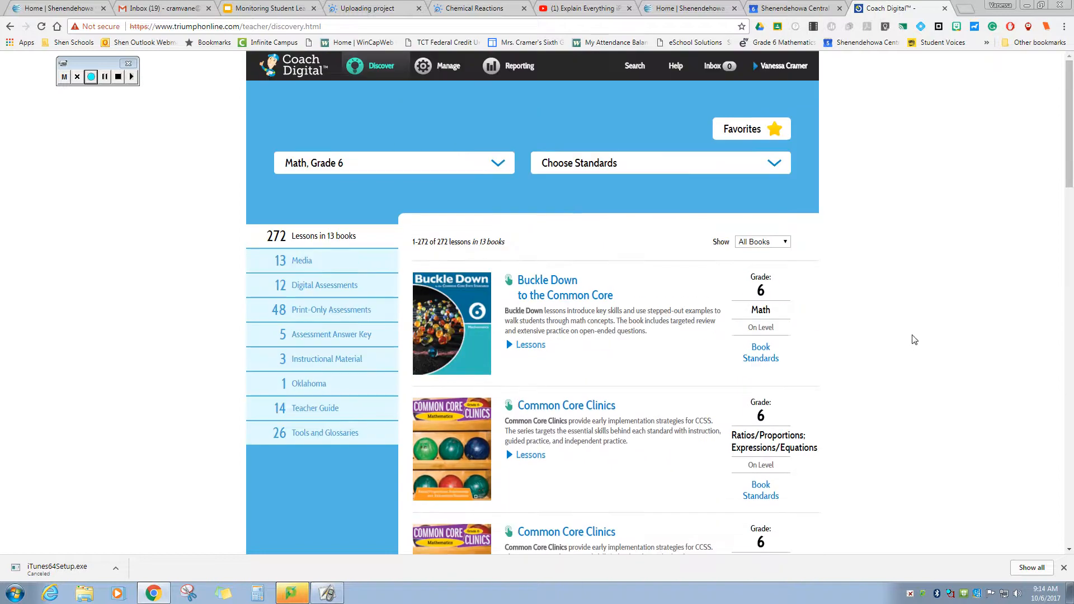
{"action": "left_click", "coordinate": [554, 288]}
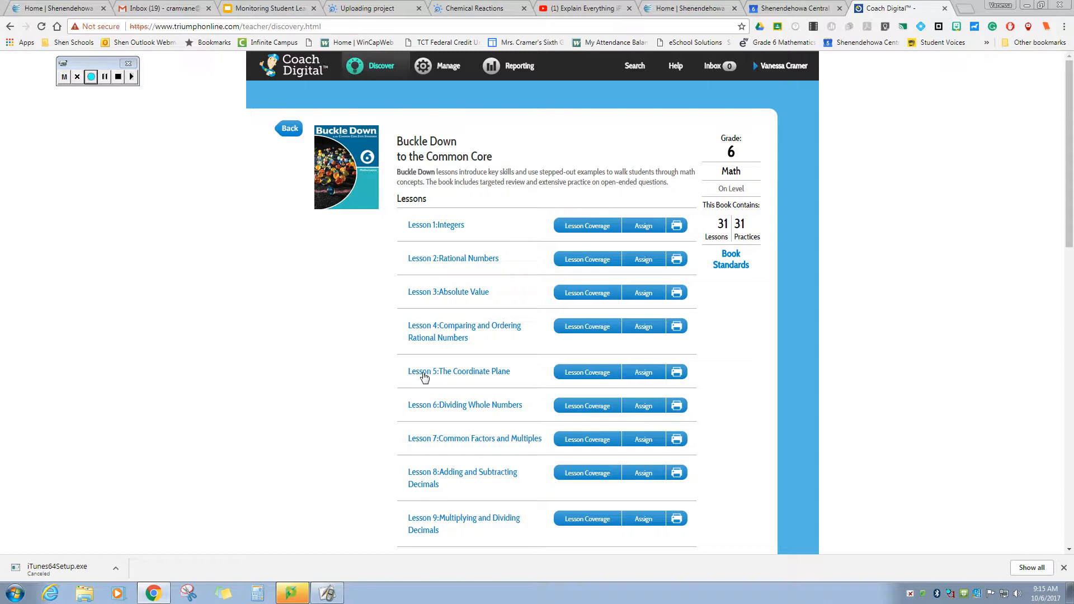
- Open Lesson 1: Integers from the Buckle Down book and scroll through its pages
{"action": "scroll", "coordinate": [438, 372], "scroll_direction": "down", "scroll_amount": 3}
{"action": "scroll", "coordinate": [439, 376], "scroll_direction": "up", "scroll_amount": 3}
{"action": "left_click", "coordinate": [436, 228]}
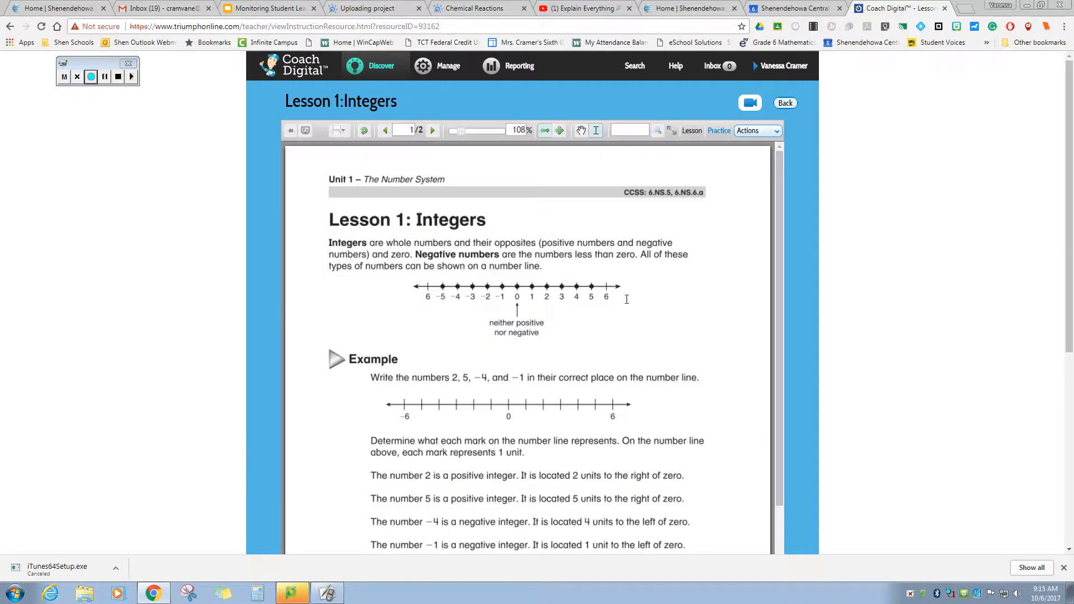
{"action": "scroll", "coordinate": [627, 299], "scroll_direction": "down", "scroll_amount": 4}
{"action": "scroll", "coordinate": [626, 300], "scroll_direction": "up", "scroll_amount": 4}
- Switch to the Integers practice questions, start question 1's answer, and adjust the text display
{"action": "left_click", "coordinate": [720, 131]}
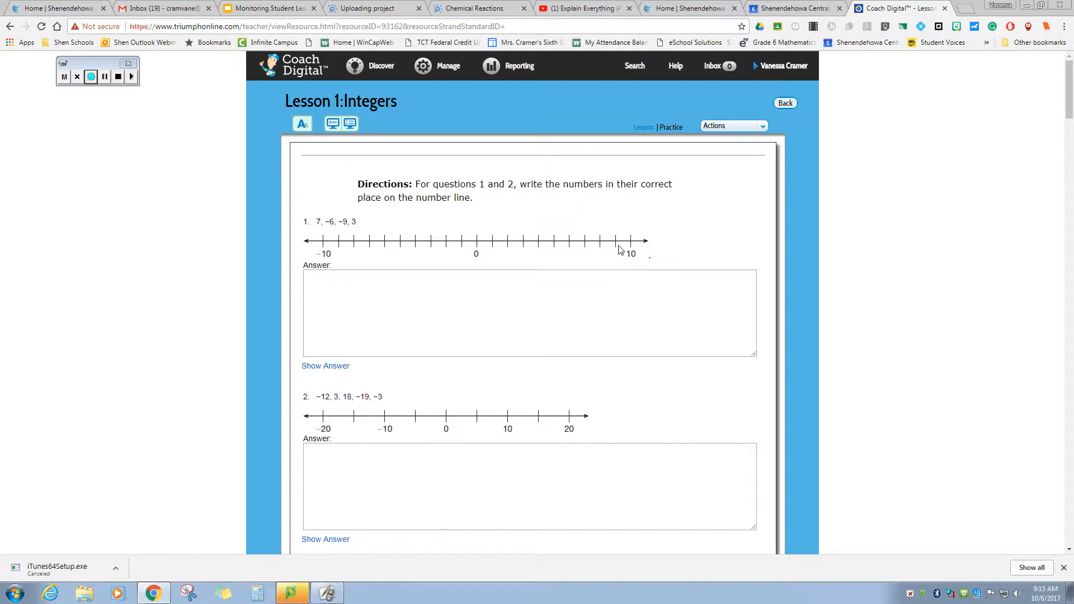
{"action": "left_click", "coordinate": [576, 288]}
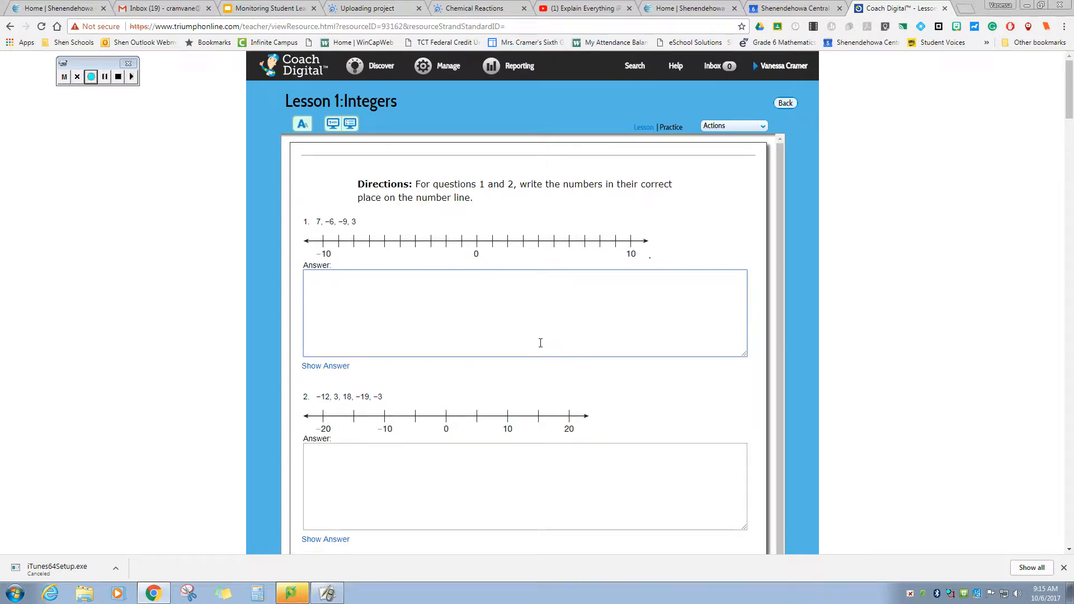
{"action": "scroll", "coordinate": [540, 343], "scroll_direction": "down", "scroll_amount": 5}
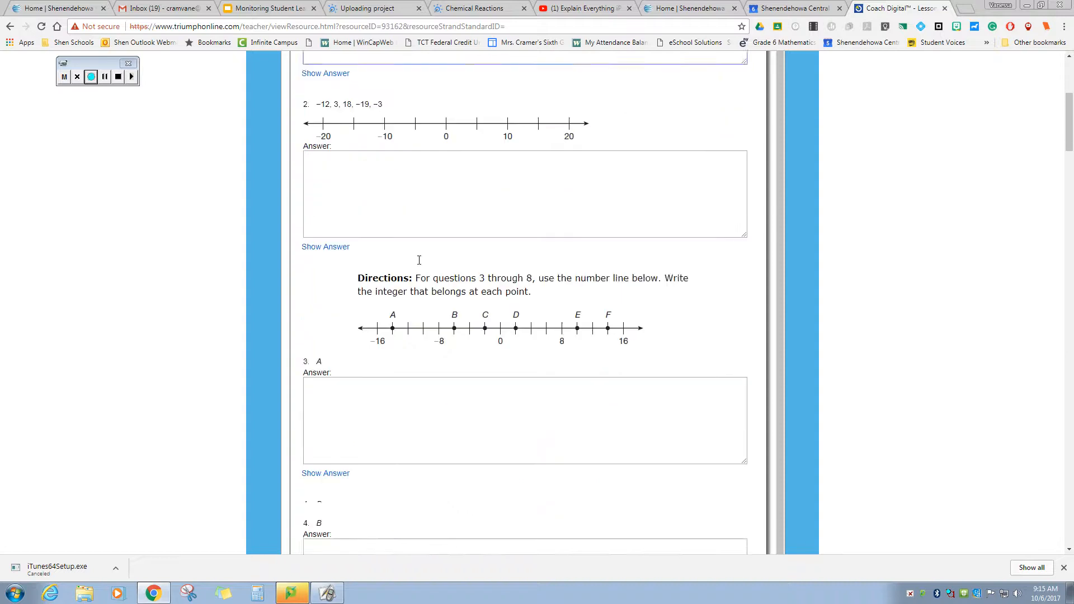
{"action": "scroll", "coordinate": [419, 260], "scroll_direction": "down", "scroll_amount": 7}
{"action": "scroll", "coordinate": [419, 263], "scroll_direction": "up", "scroll_amount": 6}
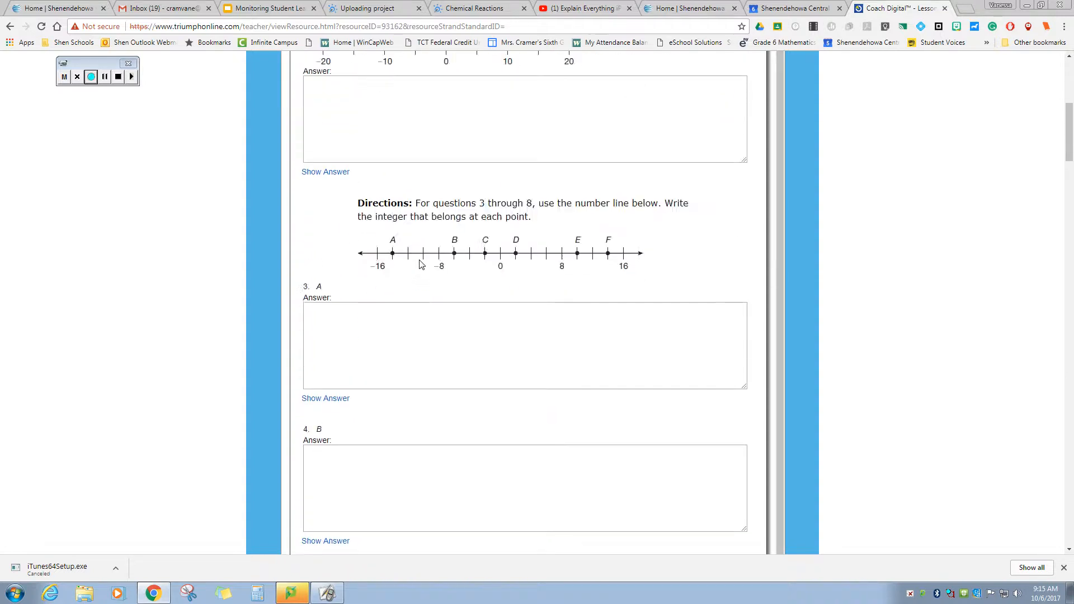
{"action": "scroll", "coordinate": [421, 264], "scroll_direction": "up", "scroll_amount": 7}
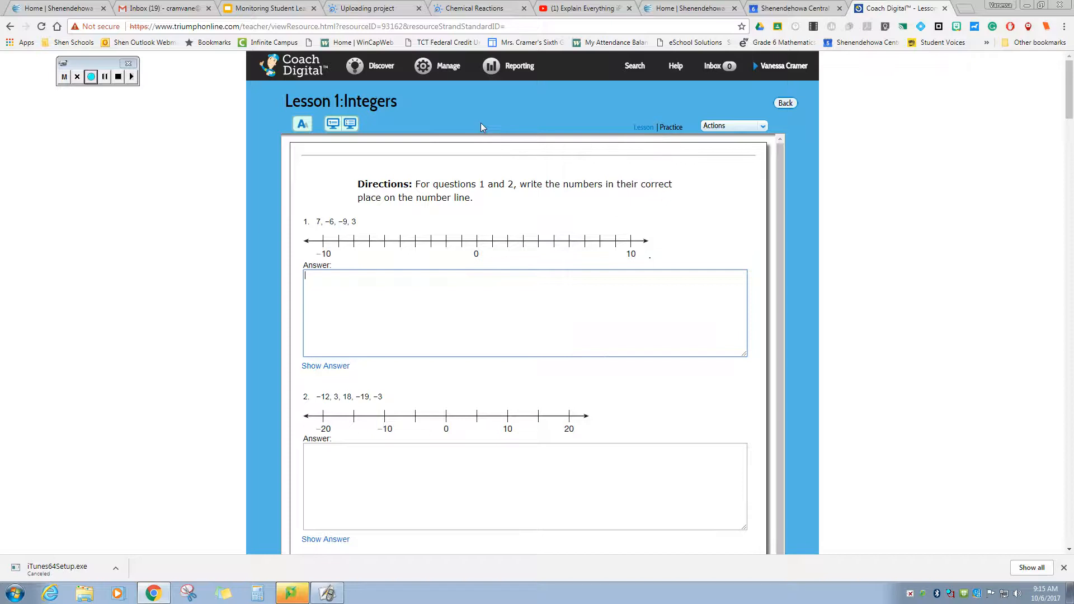
{"action": "left_click", "coordinate": [306, 125]}
{"action": "scroll", "coordinate": [360, 198], "scroll_direction": "down", "scroll_amount": 3}
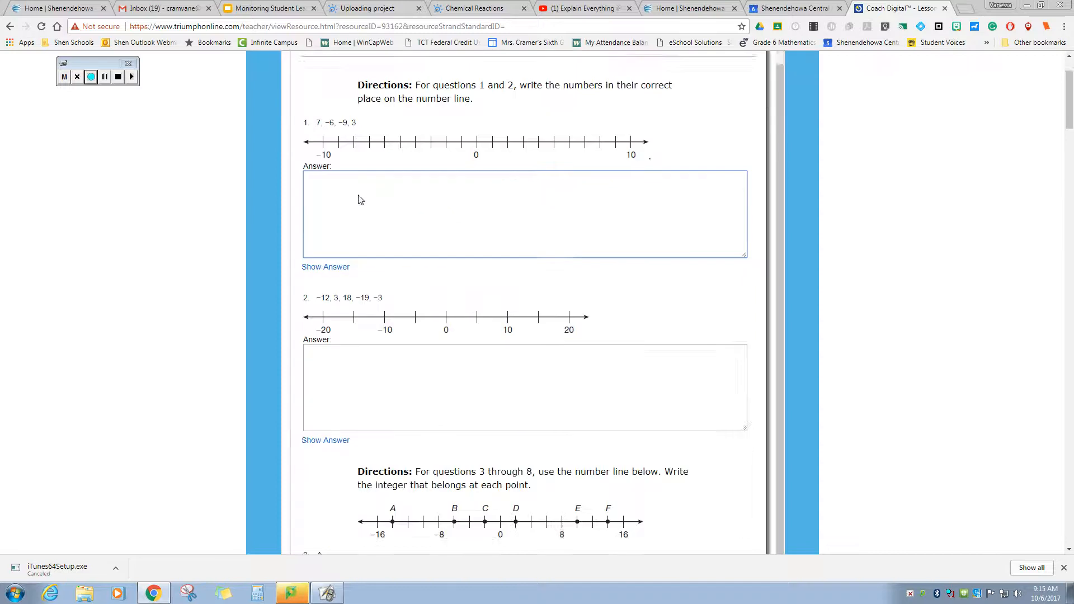
{"action": "scroll", "coordinate": [359, 196], "scroll_direction": "up", "scroll_amount": 3}
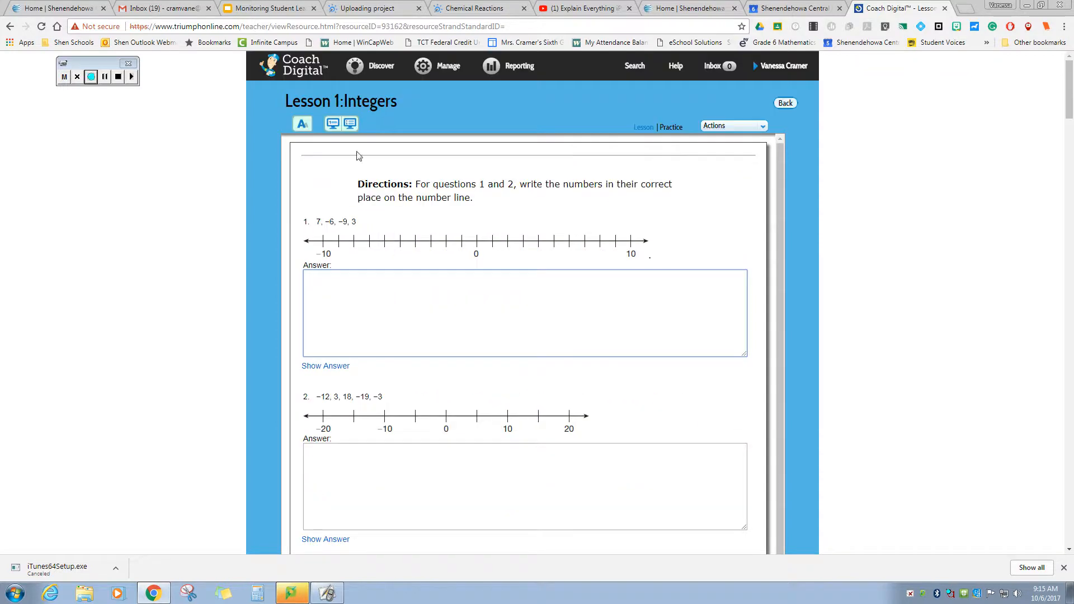
{"action": "left_click", "coordinate": [333, 126]}
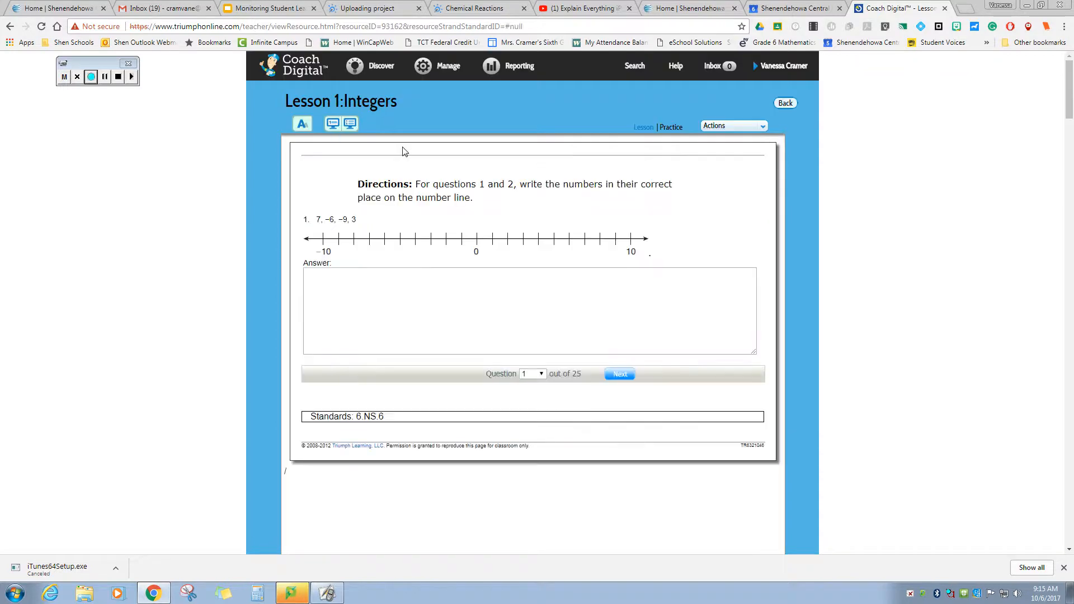
- Advance through practice questions 2 to 5, then open the Lesson 1: Integers reading
{"action": "left_click", "coordinate": [615, 375]}
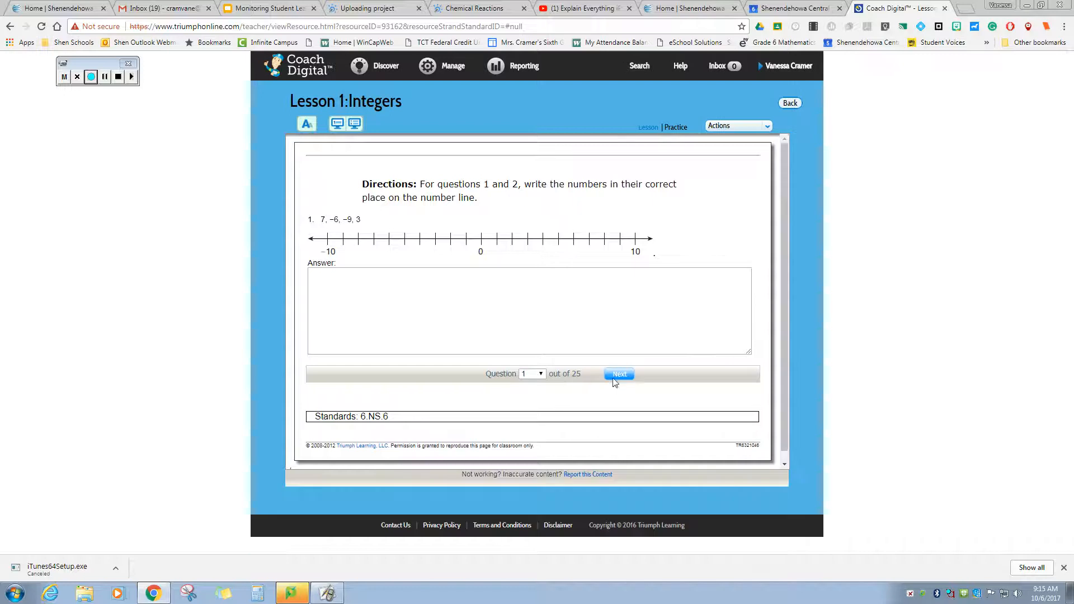
{"action": "left_click", "coordinate": [615, 373]}
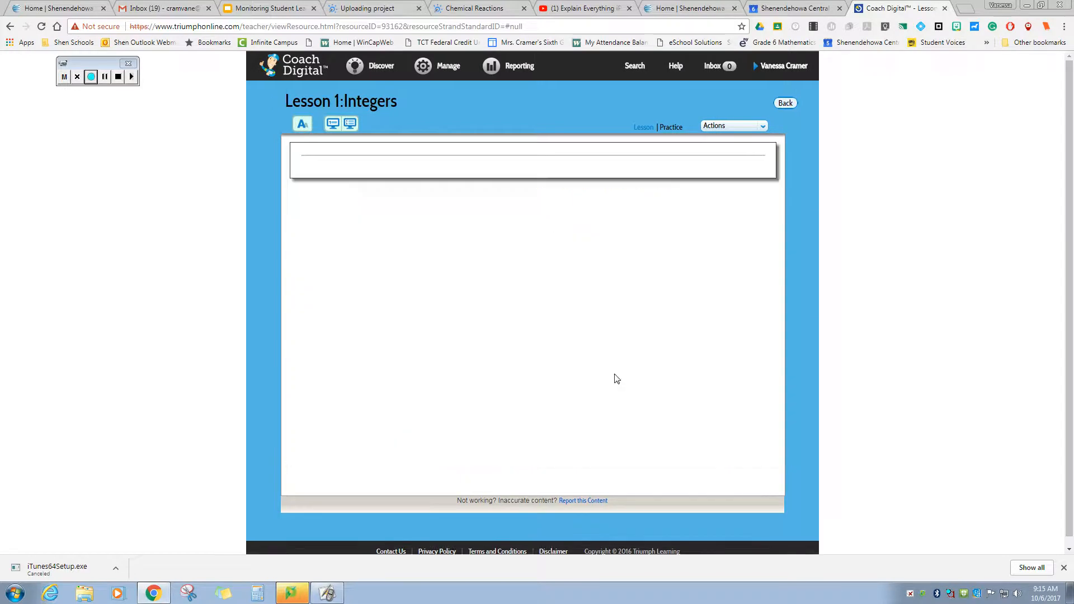
{"action": "left_click", "coordinate": [617, 388]}
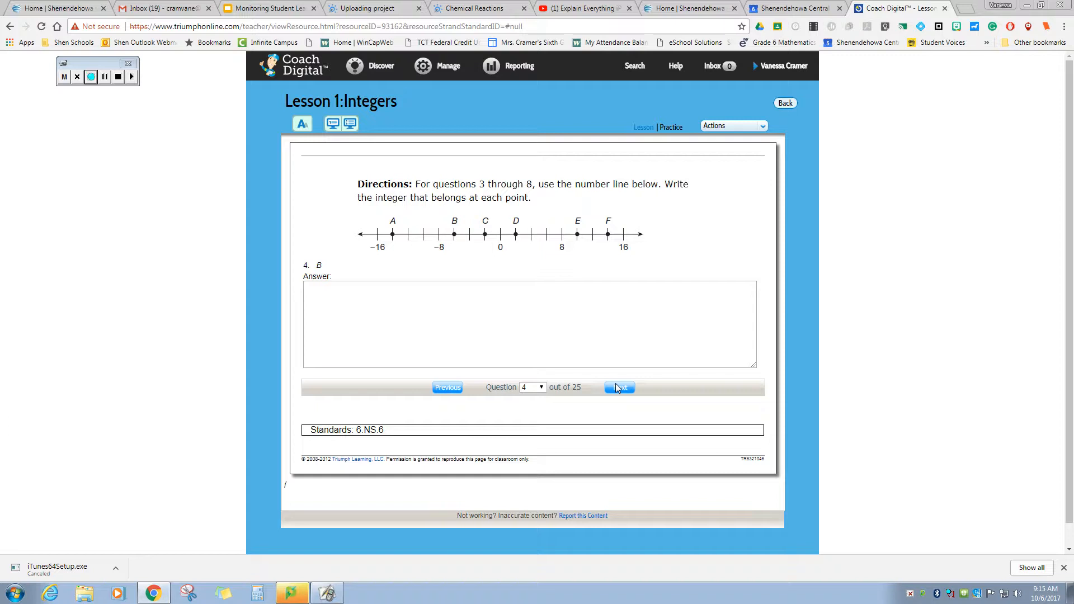
{"action": "left_click", "coordinate": [618, 387]}
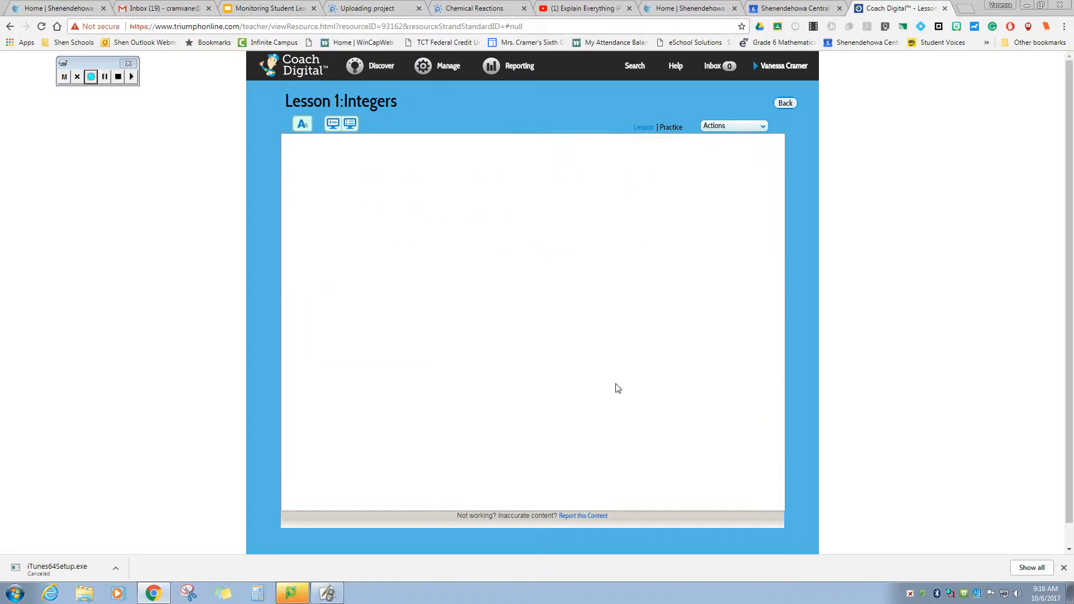
{"action": "left_click", "coordinate": [644, 128]}
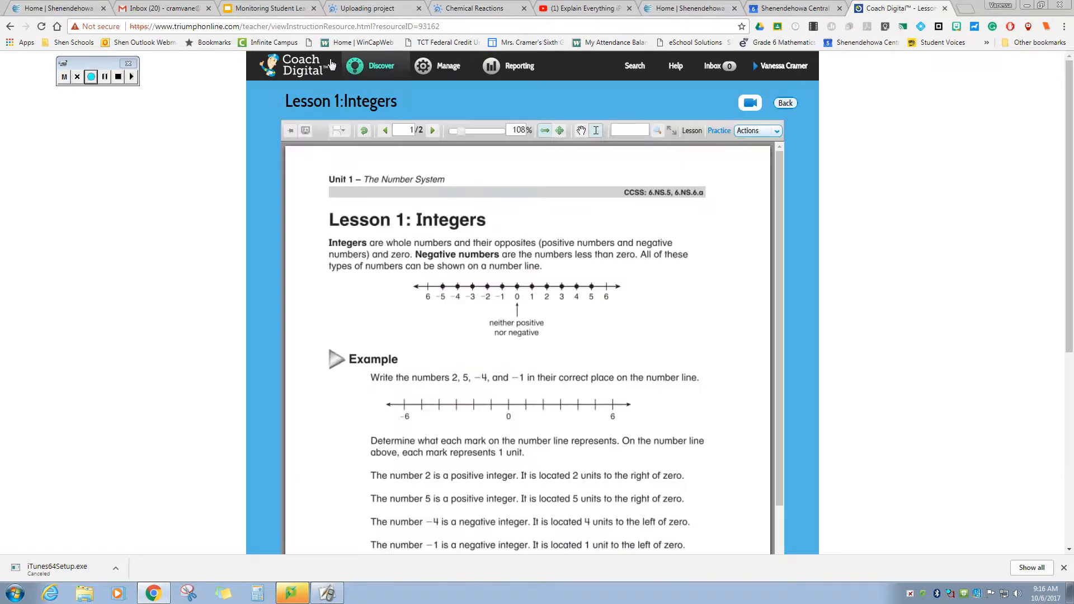
- Preview the Workout book's Lesson 1, Greatest Common Factor
{"action": "left_click", "coordinate": [372, 66]}
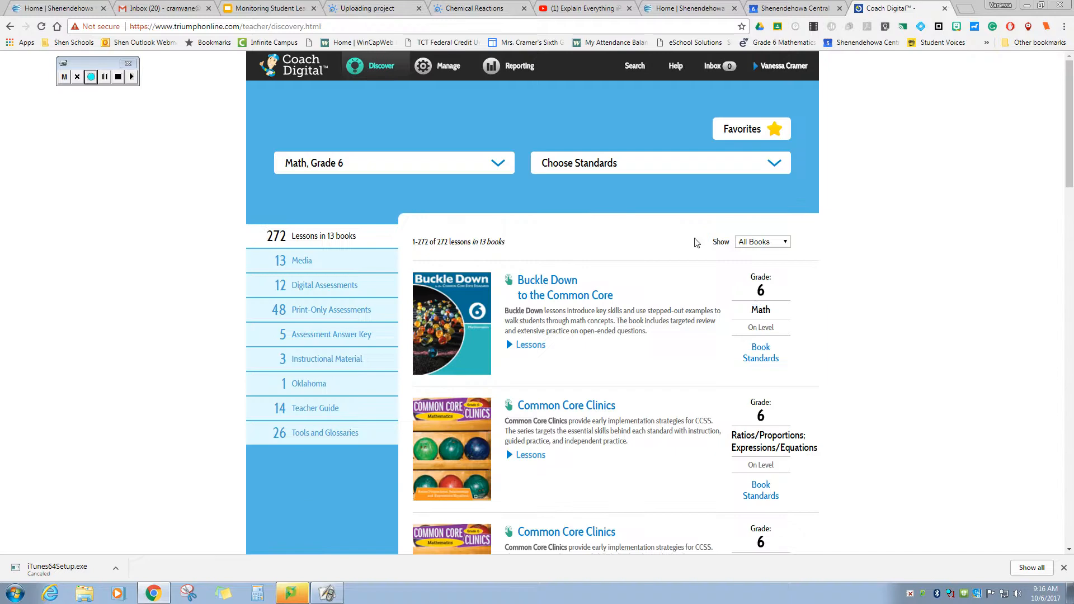
{"action": "scroll", "coordinate": [759, 291], "scroll_direction": "down", "scroll_amount": 7}
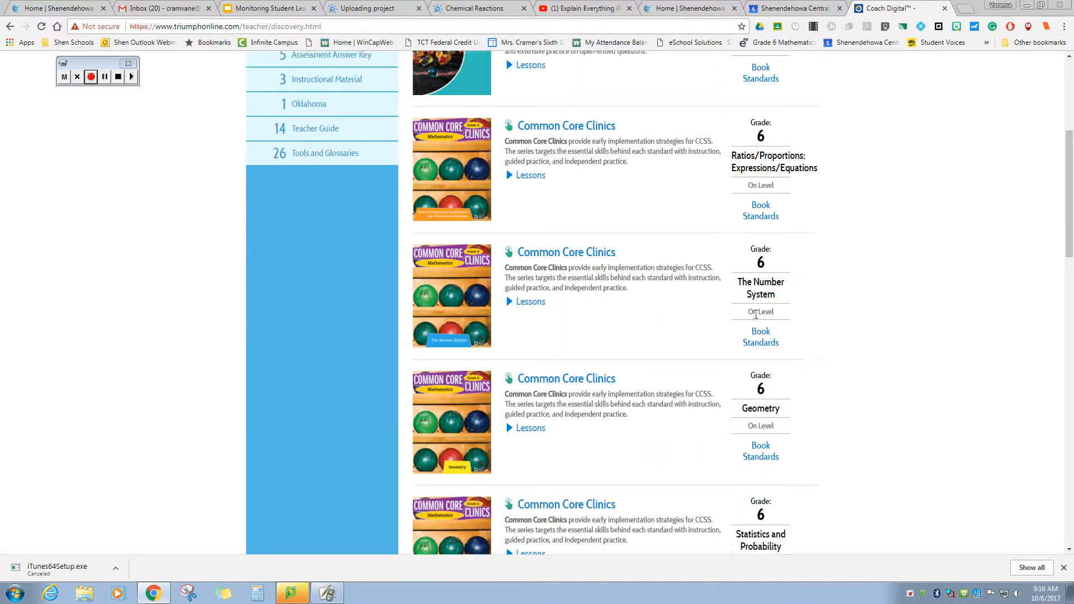
{"action": "scroll", "coordinate": [755, 314], "scroll_direction": "down", "scroll_amount": 3}
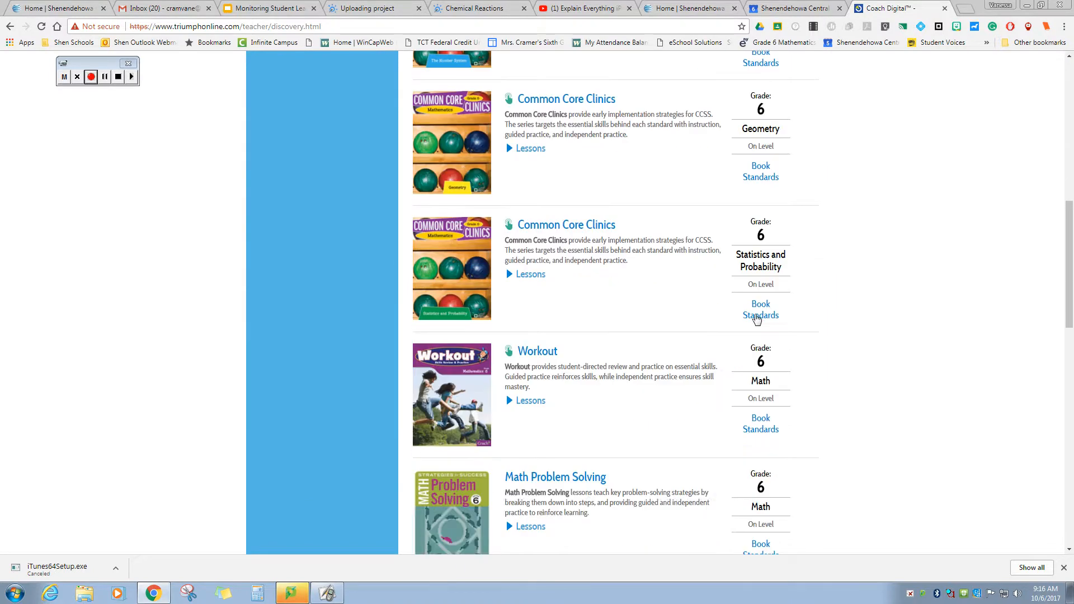
{"action": "scroll", "coordinate": [532, 295], "scroll_direction": "down", "scroll_amount": 1}
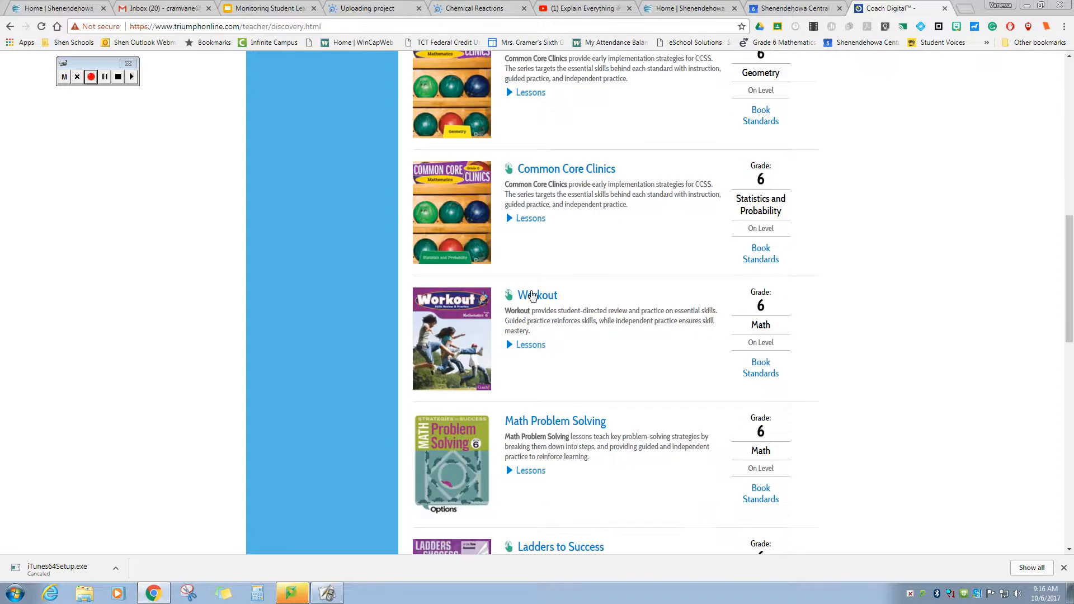
{"action": "left_click", "coordinate": [533, 296]}
{"action": "scroll", "coordinate": [532, 293], "scroll_direction": "up", "scroll_amount": 10}
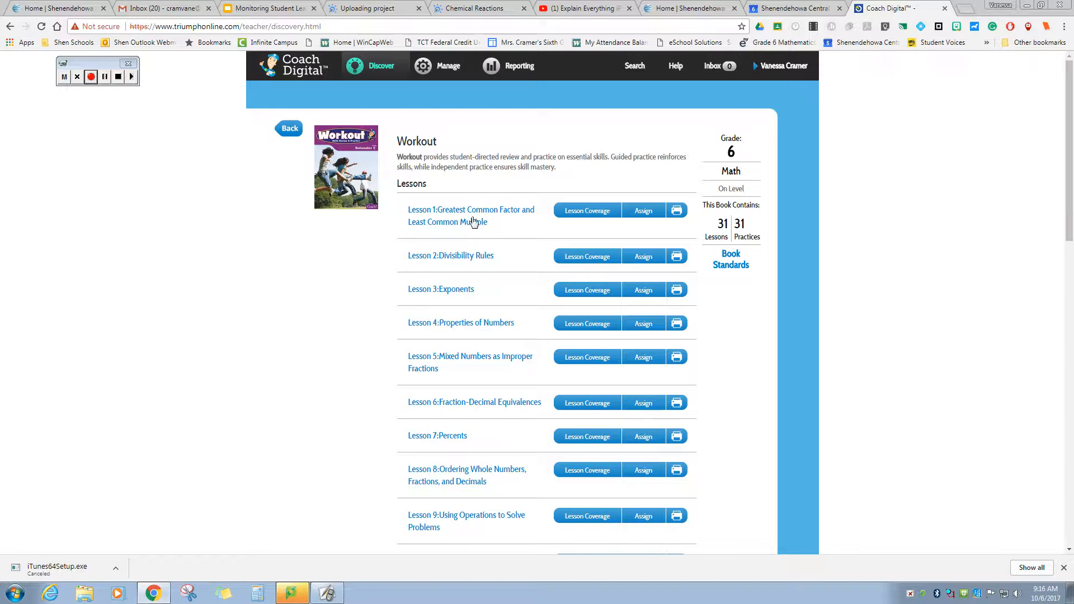
{"action": "left_click", "coordinate": [471, 217]}
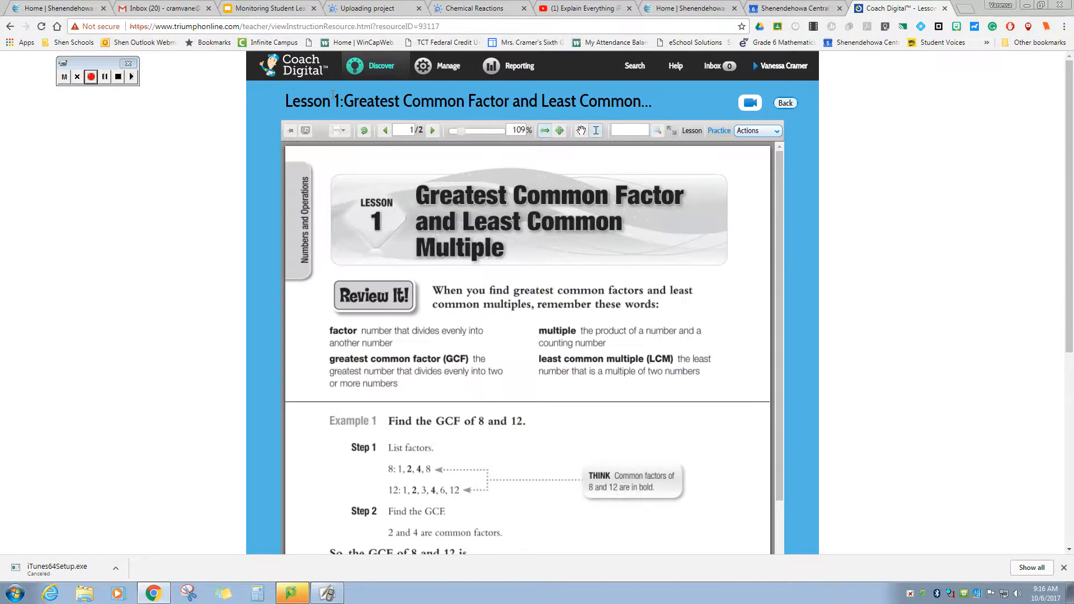
- Preview Math Problem Solving's Lesson 1: Draw a Diagram through its six pages, then return to Discover
{"action": "left_click", "coordinate": [374, 65]}
{"action": "scroll", "coordinate": [512, 435], "scroll_direction": "down", "scroll_amount": 1}
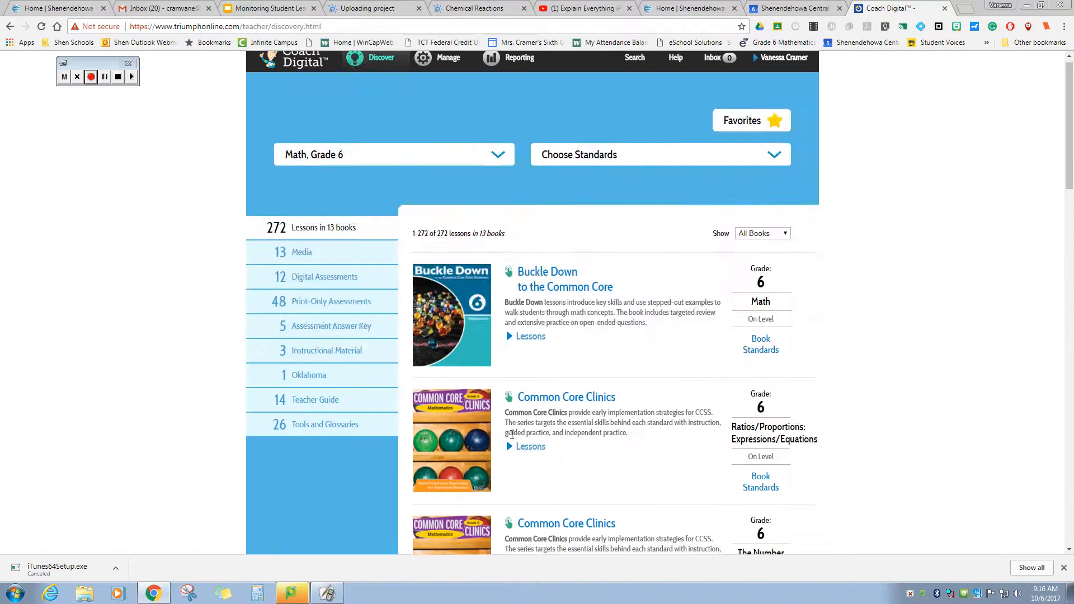
{"action": "scroll", "coordinate": [512, 434], "scroll_direction": "down", "scroll_amount": 10}
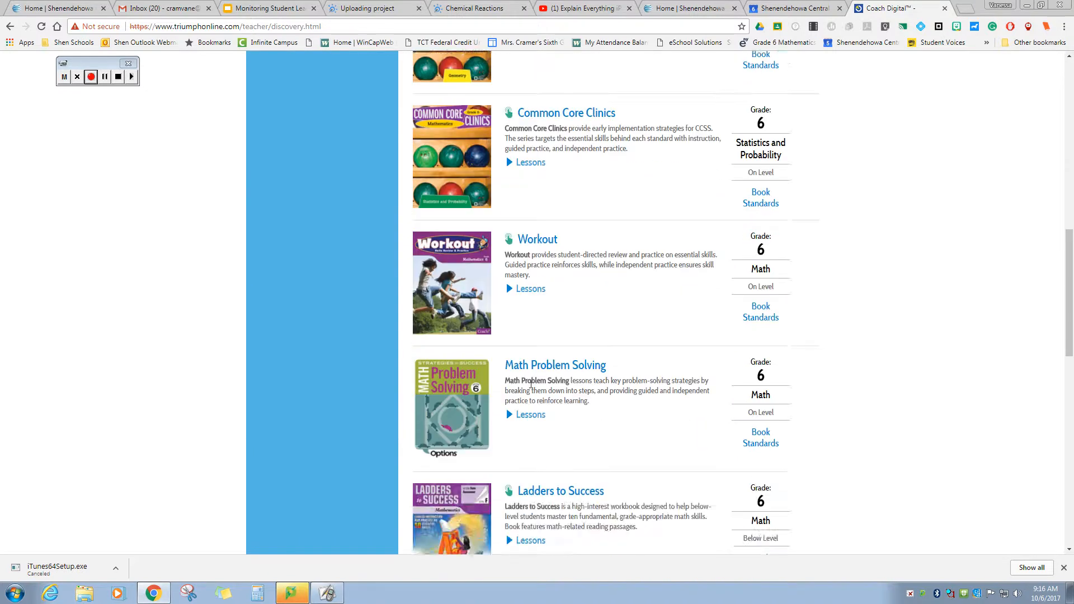
{"action": "left_click", "coordinate": [548, 365]}
{"action": "scroll", "coordinate": [548, 364], "scroll_direction": "up", "scroll_amount": 9}
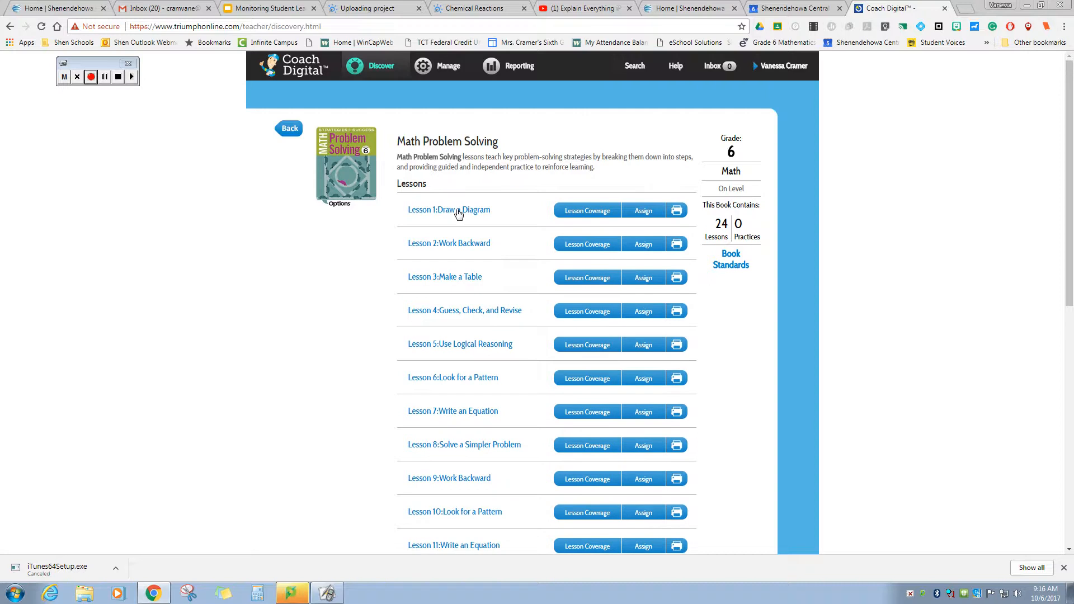
{"action": "left_click", "coordinate": [458, 213]}
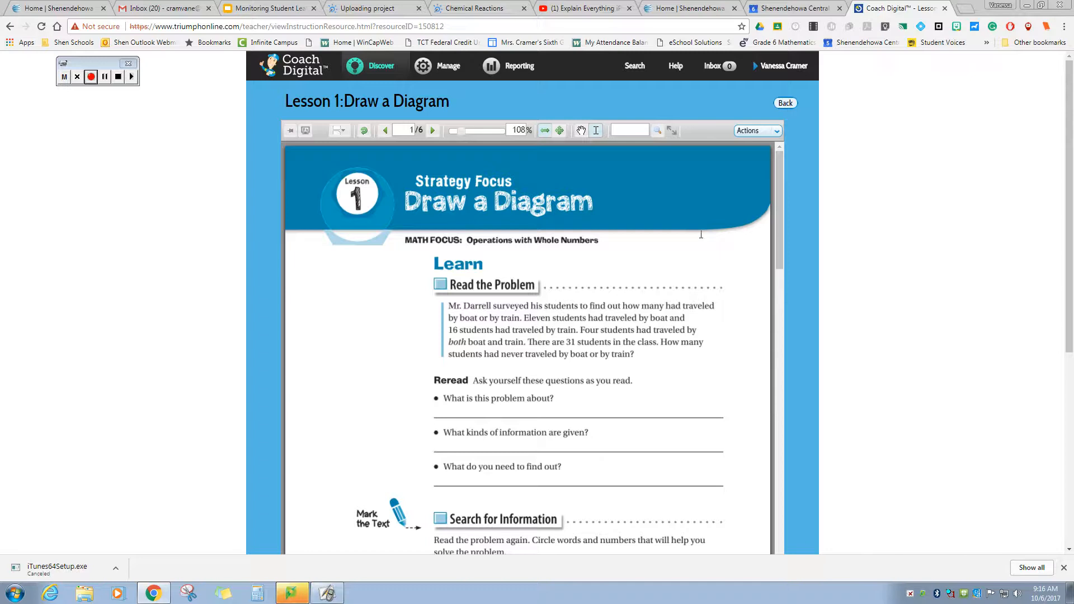
{"action": "scroll", "coordinate": [769, 219], "scroll_direction": "down", "scroll_amount": 7}
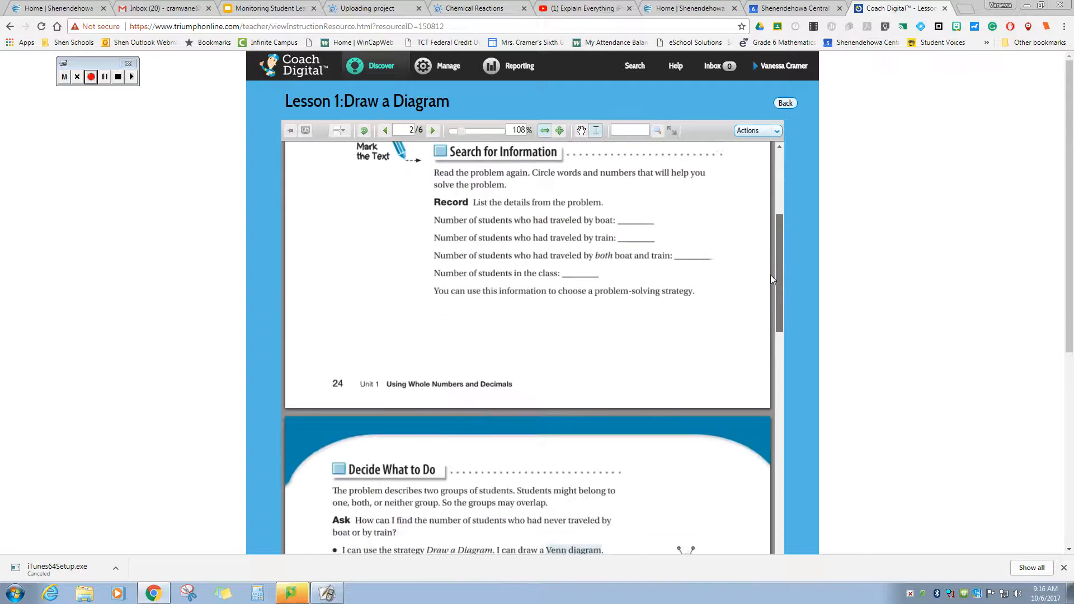
{"action": "scroll", "coordinate": [767, 293], "scroll_direction": "down", "scroll_amount": 12}
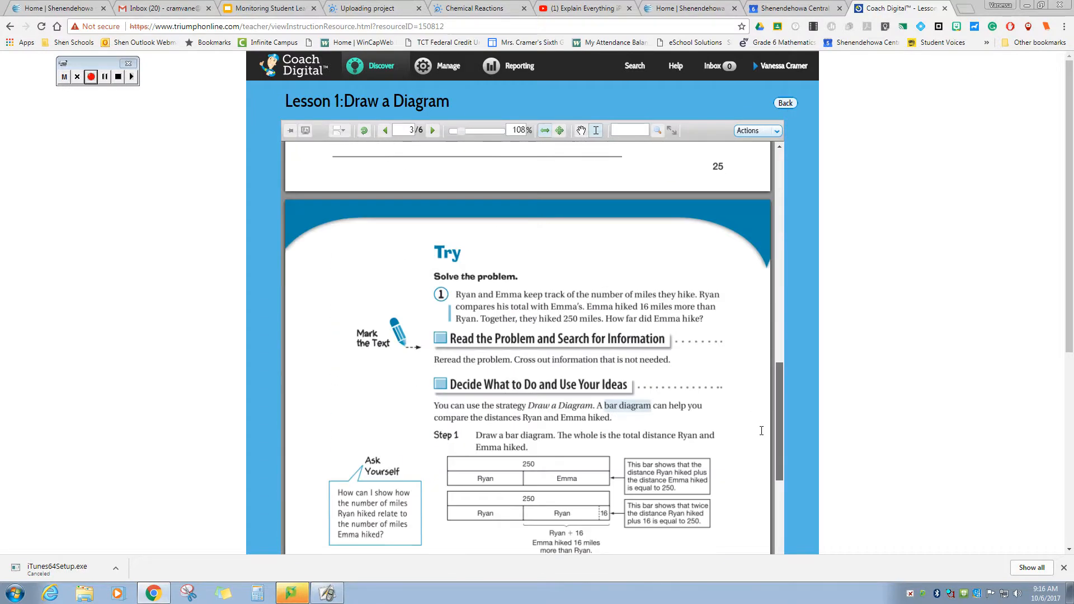
{"action": "scroll", "coordinate": [760, 440], "scroll_direction": "down", "scroll_amount": 12}
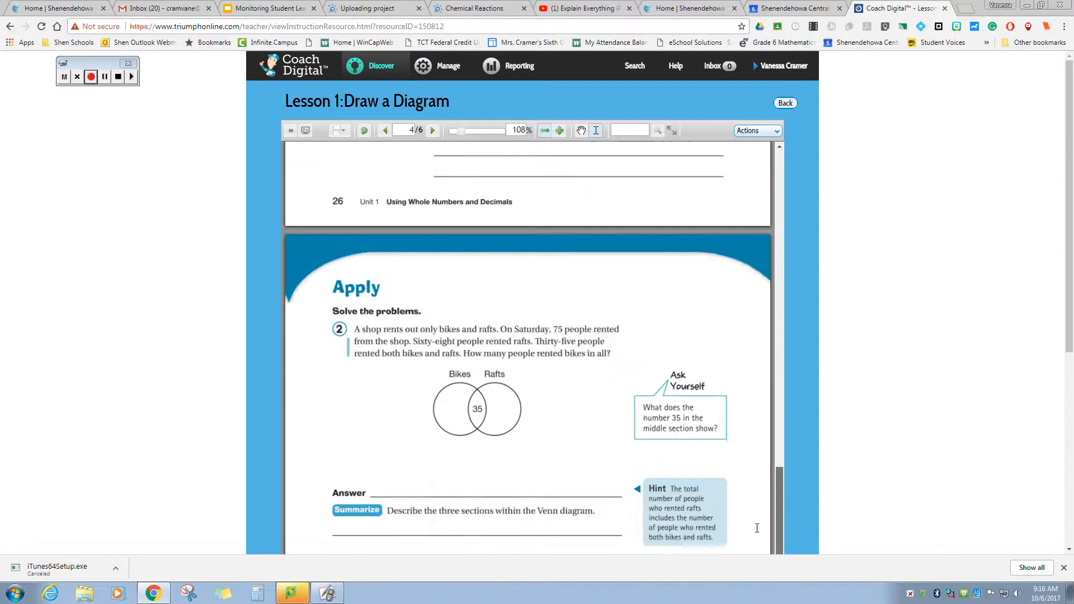
{"action": "left_click_drag", "start_coordinate": [756, 545], "coordinate": [804, 139]}
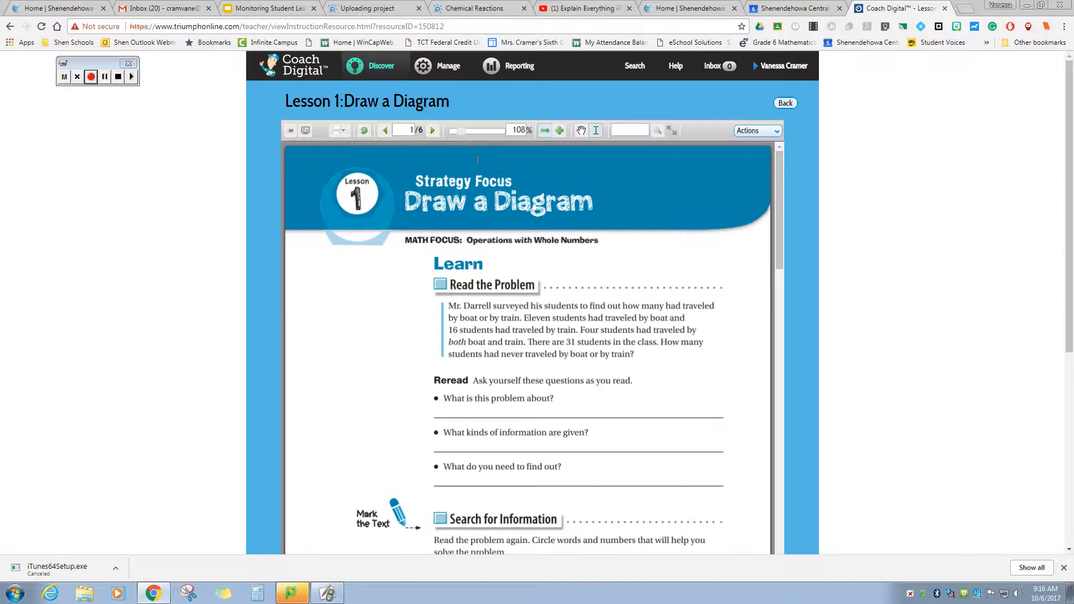
{"action": "left_click", "coordinate": [369, 69]}
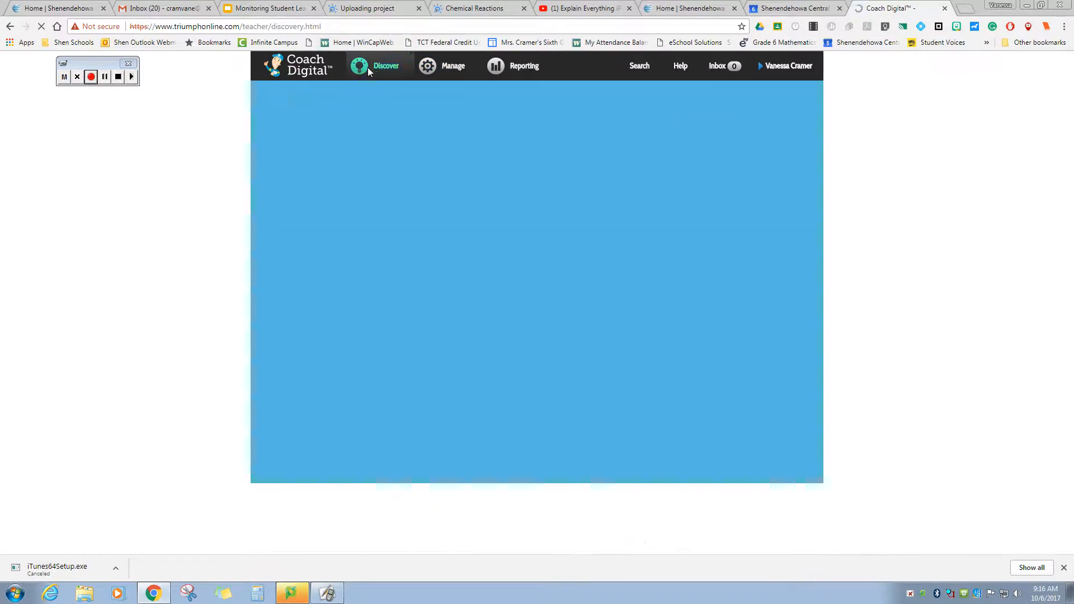
- Preview Lesson 3: Absolute Value from Buckle Down, then reopen that book's lesson list
{"action": "left_click", "coordinate": [586, 300]}
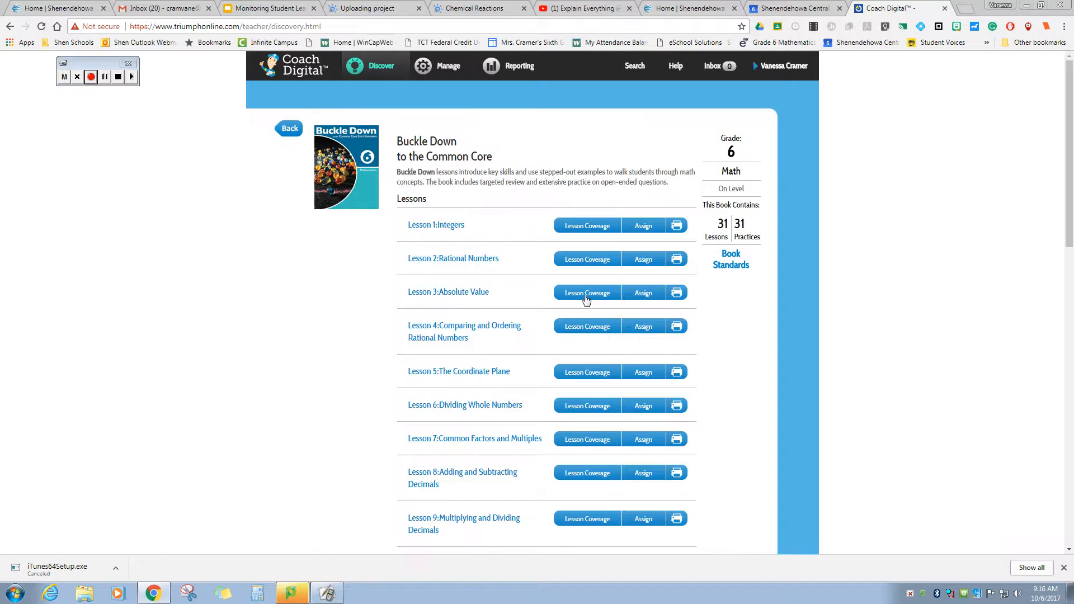
{"action": "left_click", "coordinate": [469, 292]}
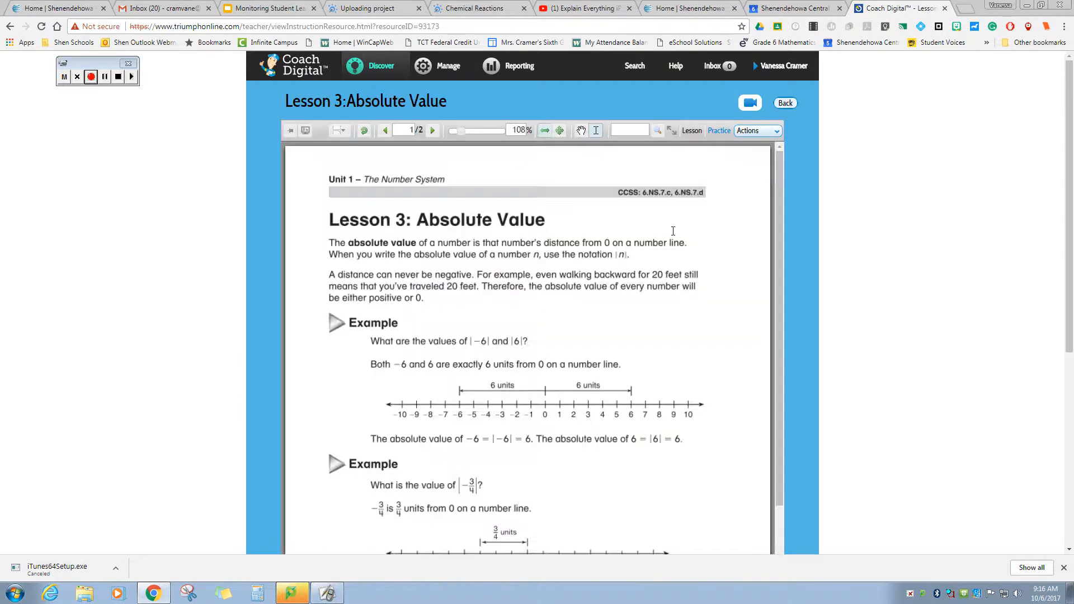
{"action": "left_click", "coordinate": [381, 68]}
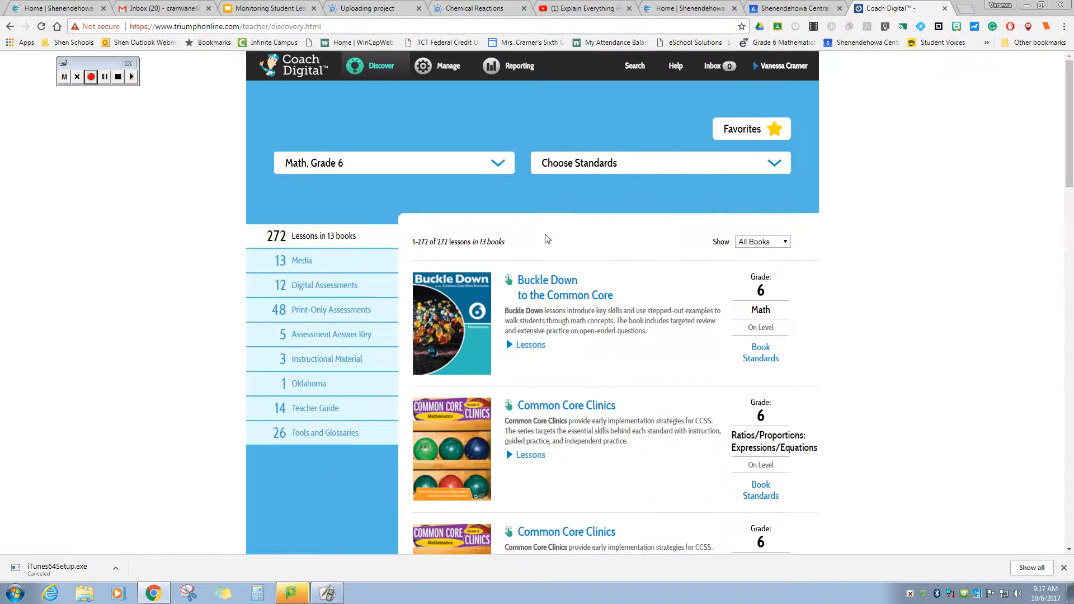
{"action": "left_click", "coordinate": [555, 281]}
{"action": "scroll", "coordinate": [696, 293], "scroll_direction": "down", "scroll_amount": 1}
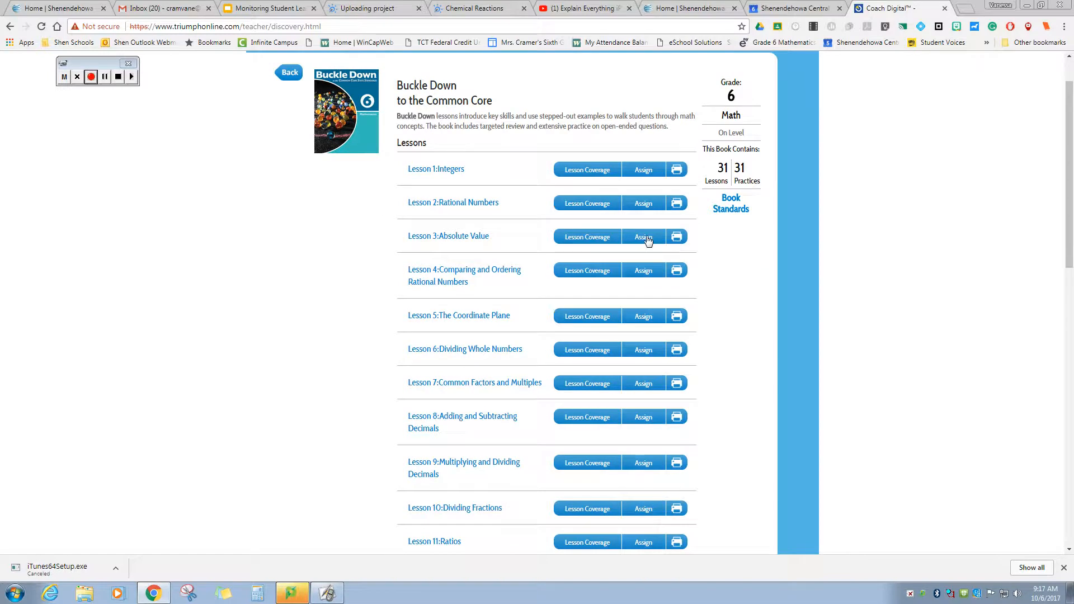
- Assign Lesson 3: Absolute Value to all Period 4 students as Instruction plus Practice
{"action": "left_click", "coordinate": [644, 238]}
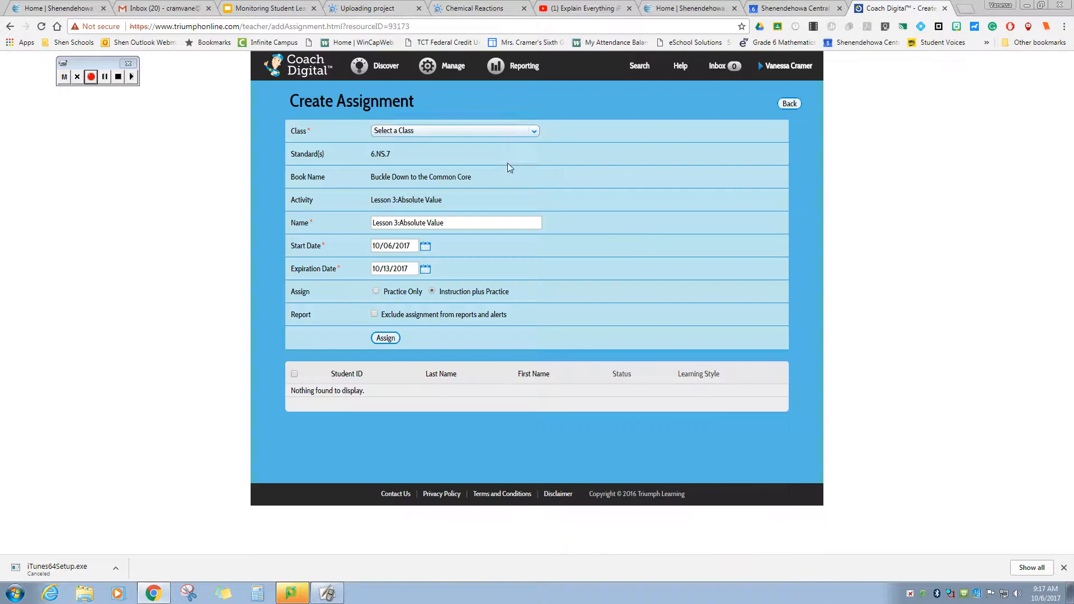
{"action": "left_click", "coordinate": [508, 132]}
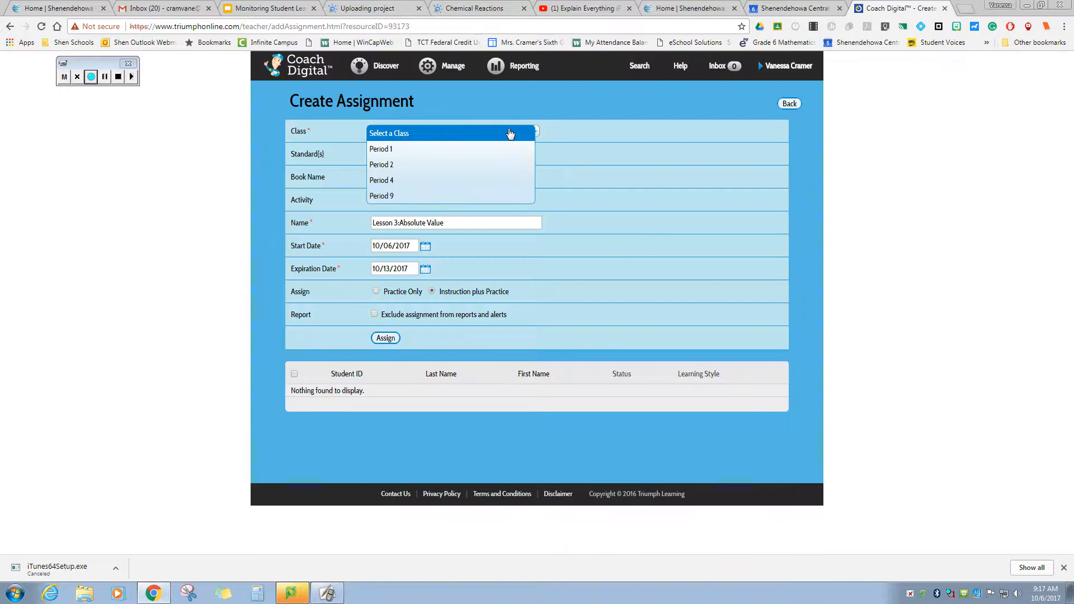
{"action": "left_click", "coordinate": [502, 180]}
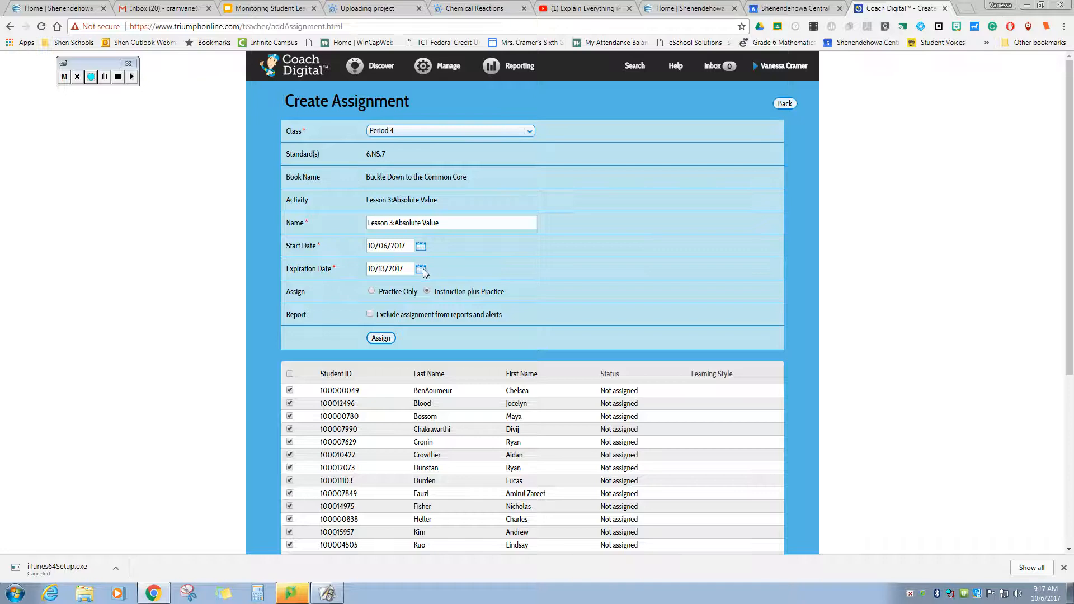
{"action": "scroll", "coordinate": [495, 272], "scroll_direction": "down", "scroll_amount": 1}
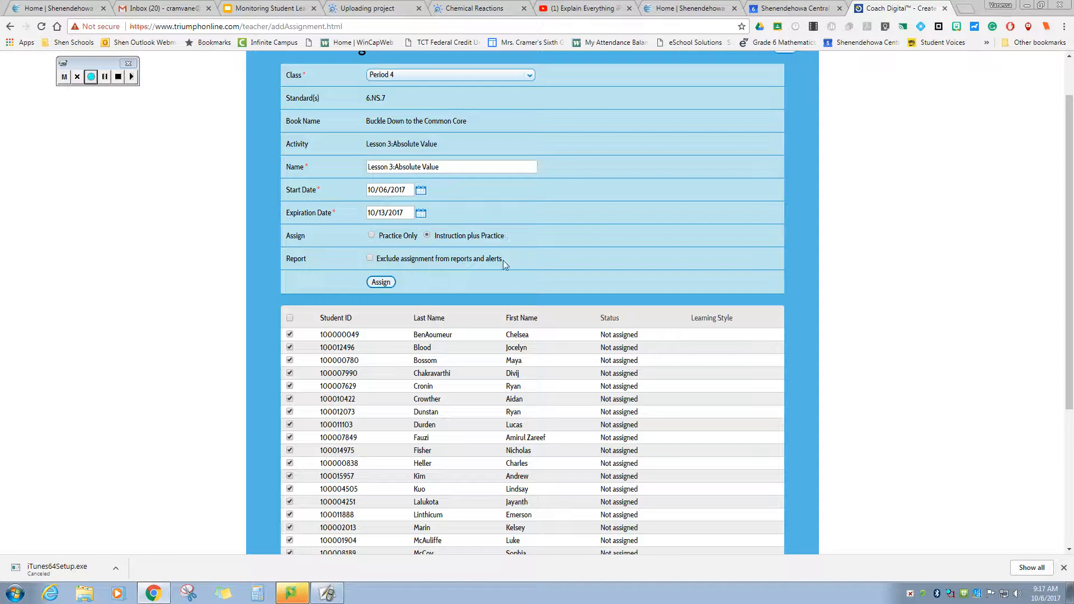
{"action": "scroll", "coordinate": [542, 240], "scroll_direction": "down", "scroll_amount": 4}
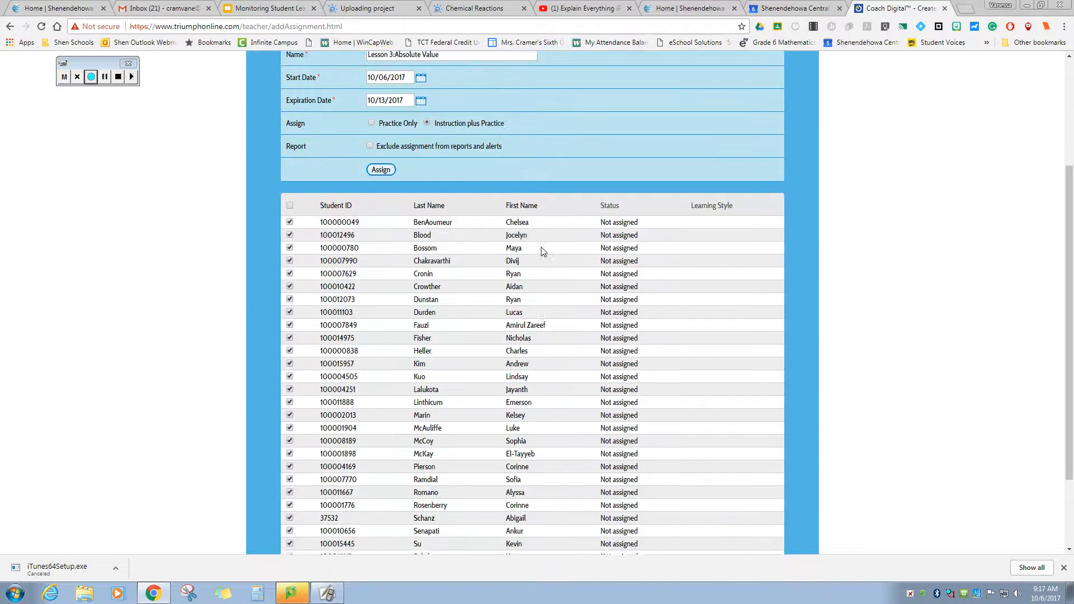
{"action": "scroll", "coordinate": [540, 259], "scroll_direction": "up", "scroll_amount": 5}
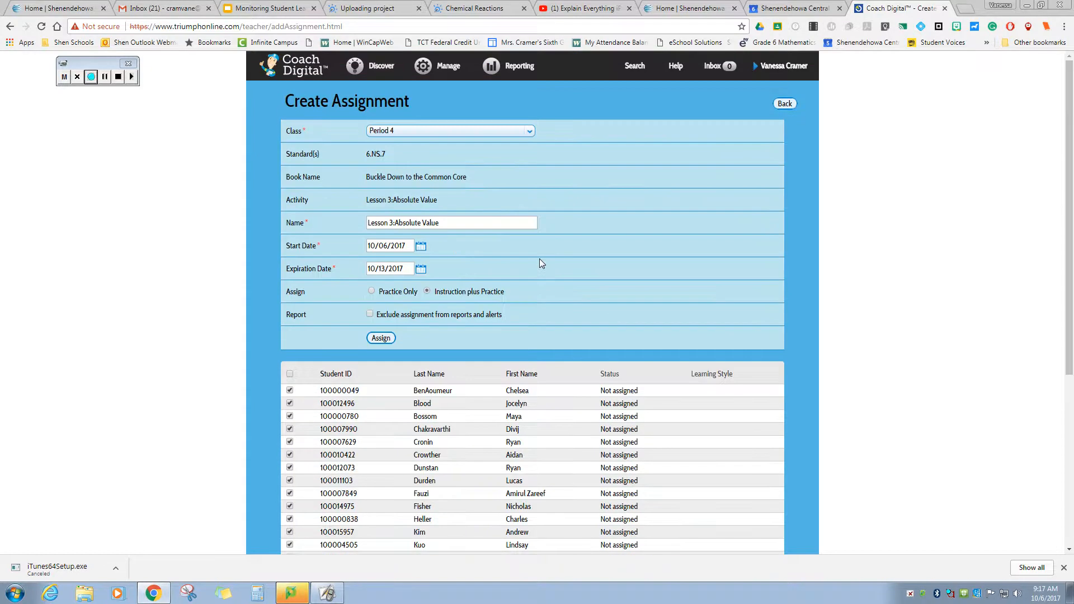
{"action": "scroll", "coordinate": [539, 258], "scroll_direction": "down", "scroll_amount": 1}
{"action": "left_click", "coordinate": [383, 282]}
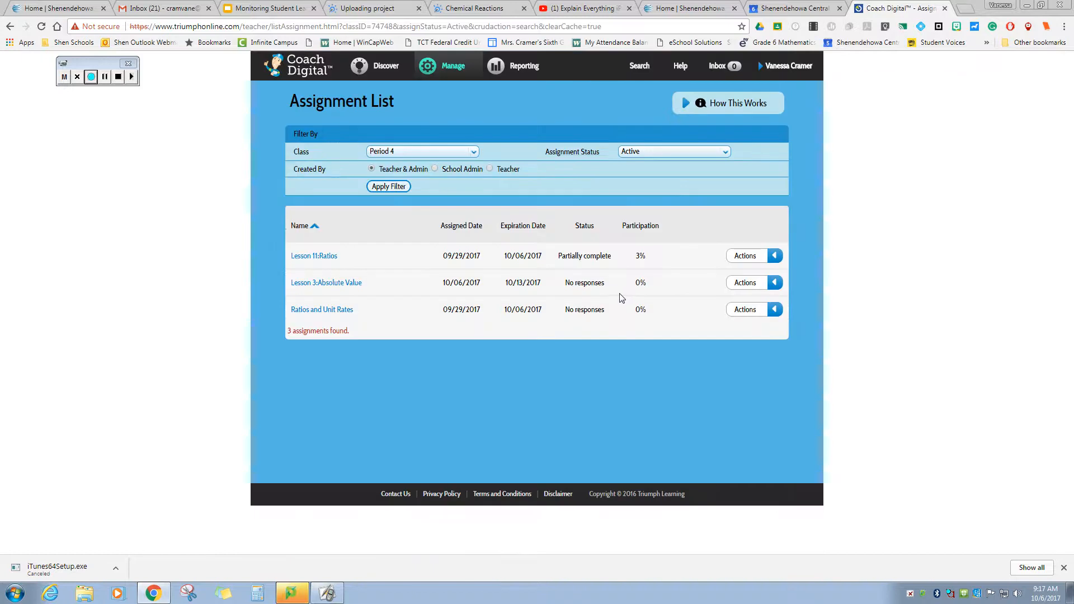
- Glance at Lesson 3's Actions menu, then switch to the student account's Getting Started dashboard
{"action": "mouse_move", "coordinate": [448, 66]}
{"action": "left_click", "coordinate": [776, 284]}
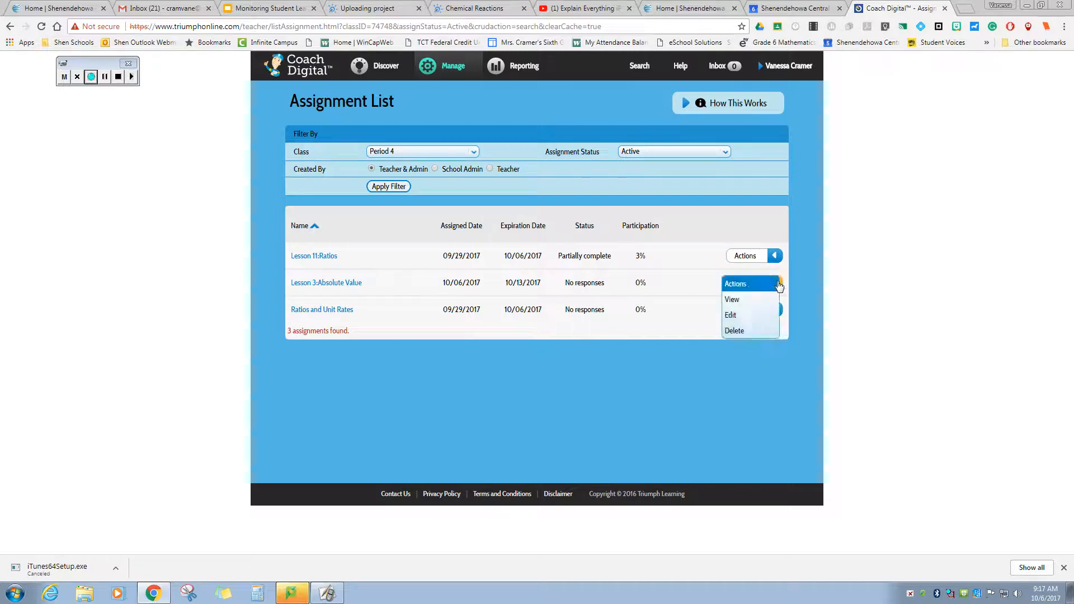
{"action": "left_click", "coordinate": [777, 284]}
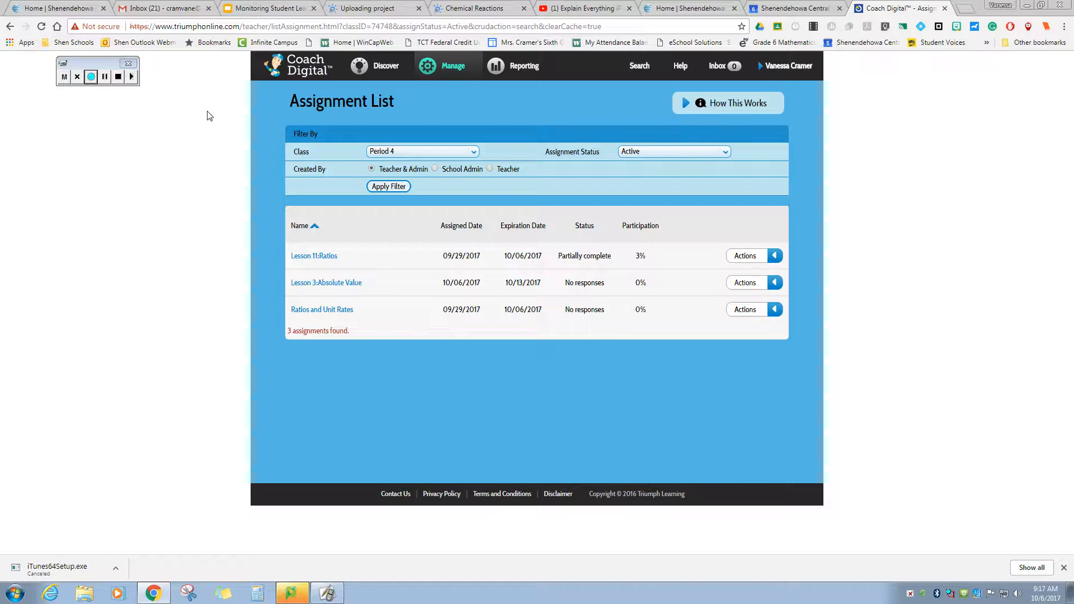
{"action": "left_click", "coordinate": [90, 76]}
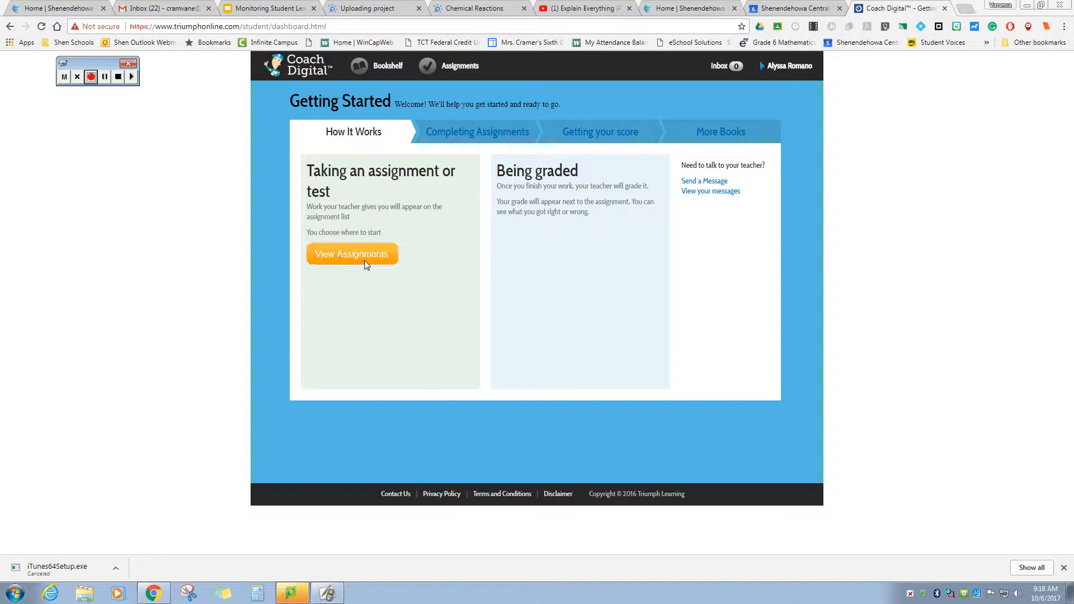
- Read the Completing Assignments, Getting your score and More Books sections of the guide
{"action": "left_click", "coordinate": [461, 138]}
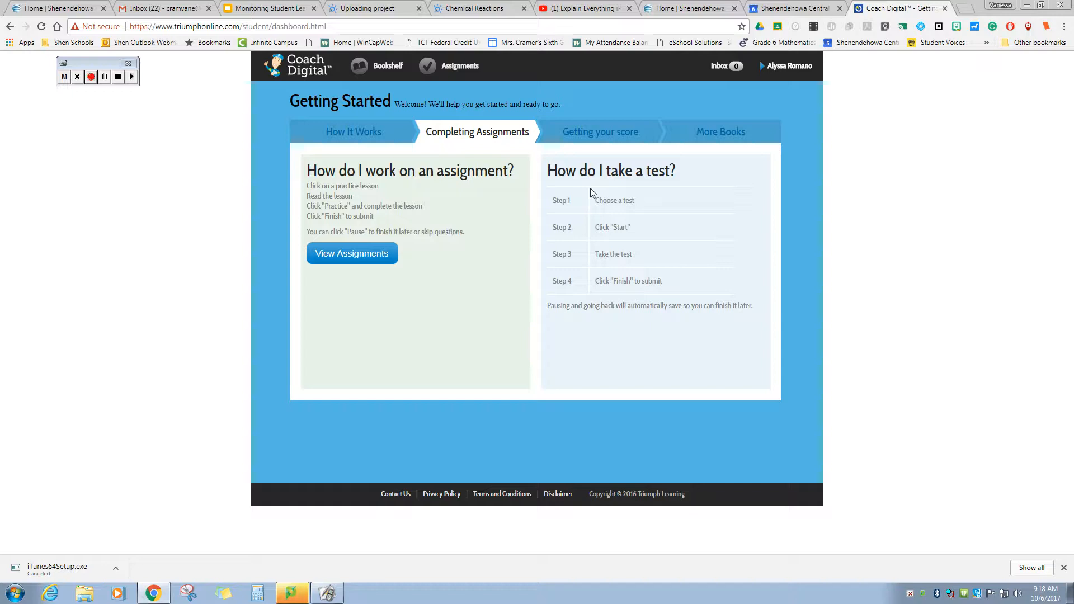
{"action": "left_click", "coordinate": [596, 131]}
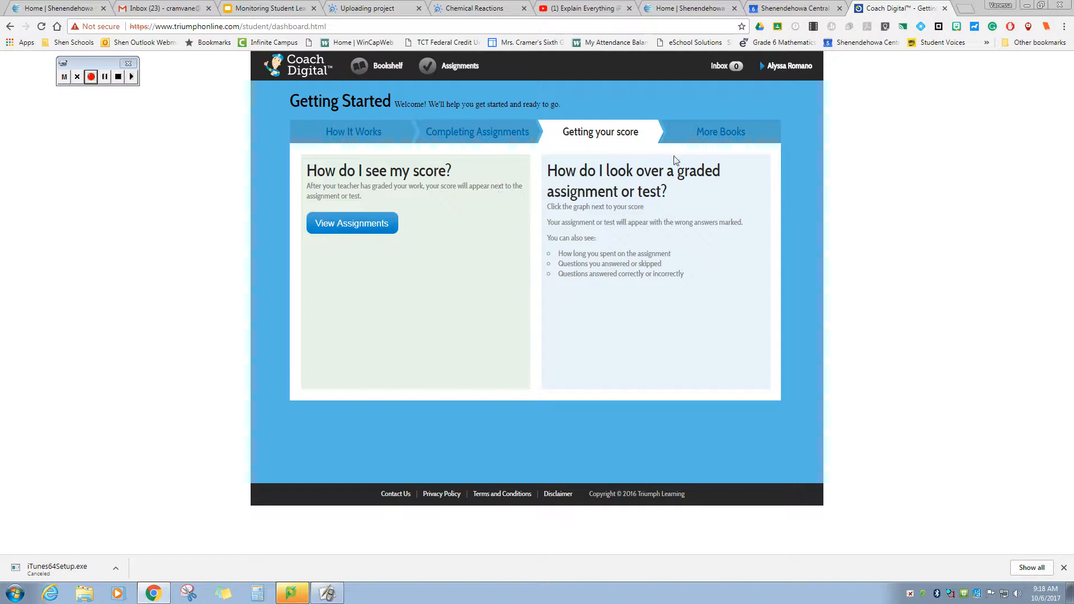
{"action": "left_click", "coordinate": [703, 139]}
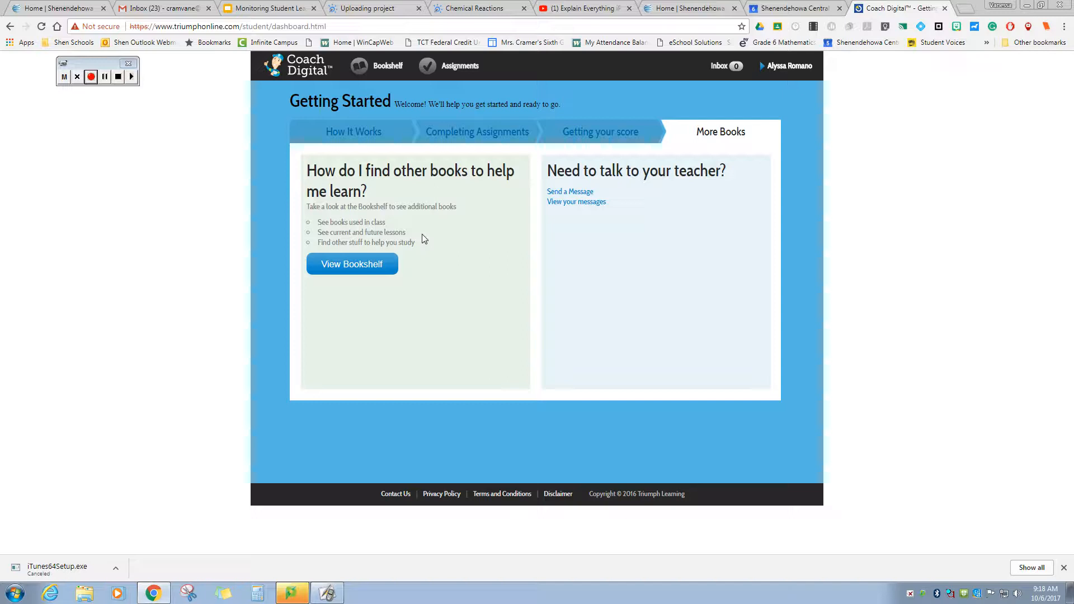
- Browse the Math, Grade 6 books and lessons on the student's bookshelf
{"action": "left_click", "coordinate": [330, 266]}
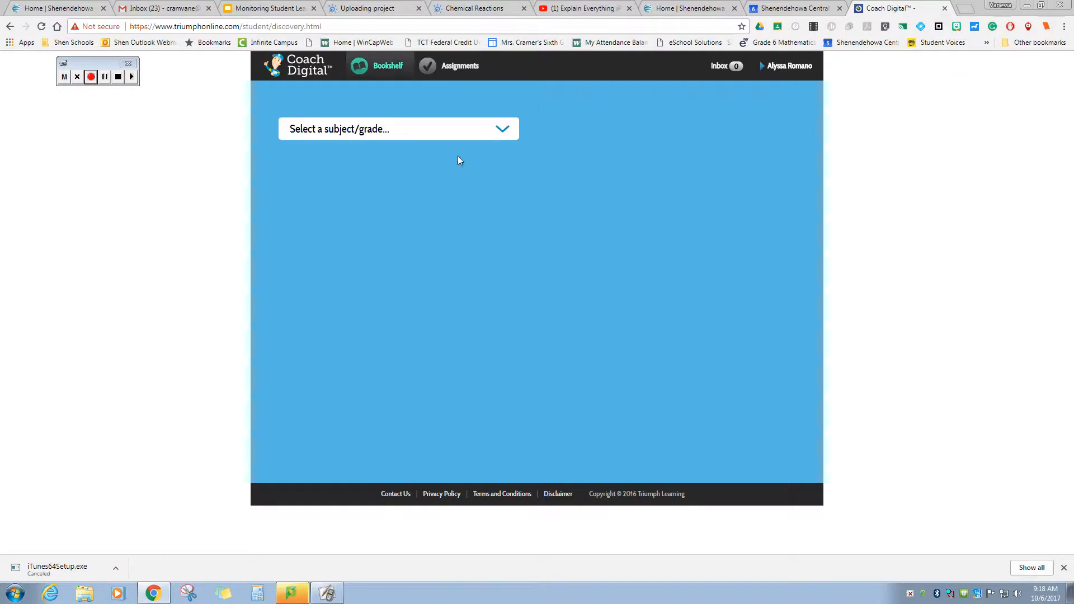
{"action": "left_click", "coordinate": [497, 134]}
{"action": "left_click", "coordinate": [427, 216]}
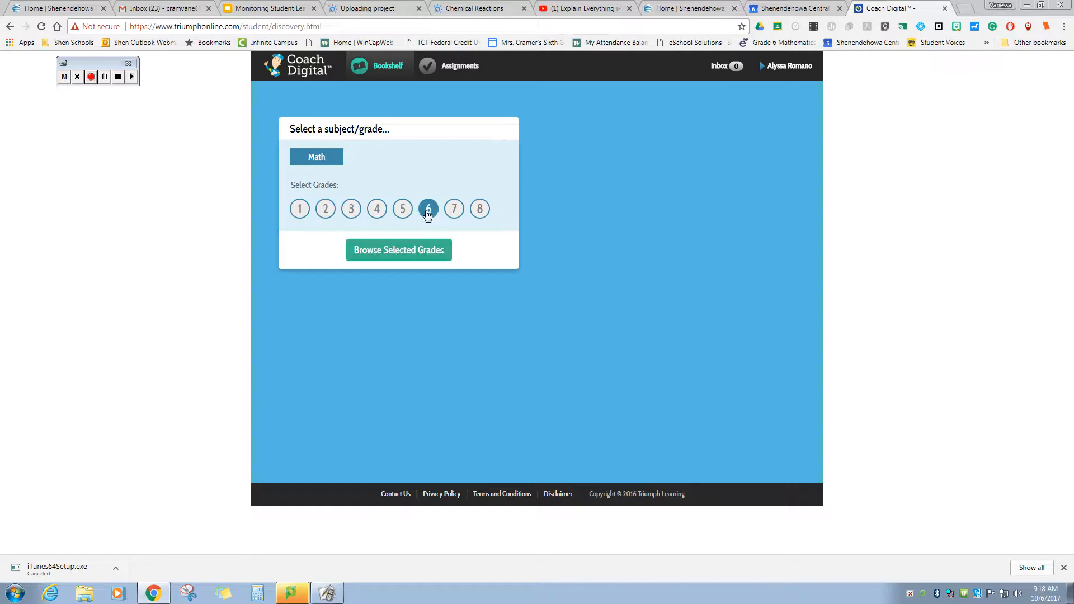
{"action": "left_click", "coordinate": [430, 252]}
{"action": "scroll", "coordinate": [513, 293], "scroll_direction": "down", "scroll_amount": 4}
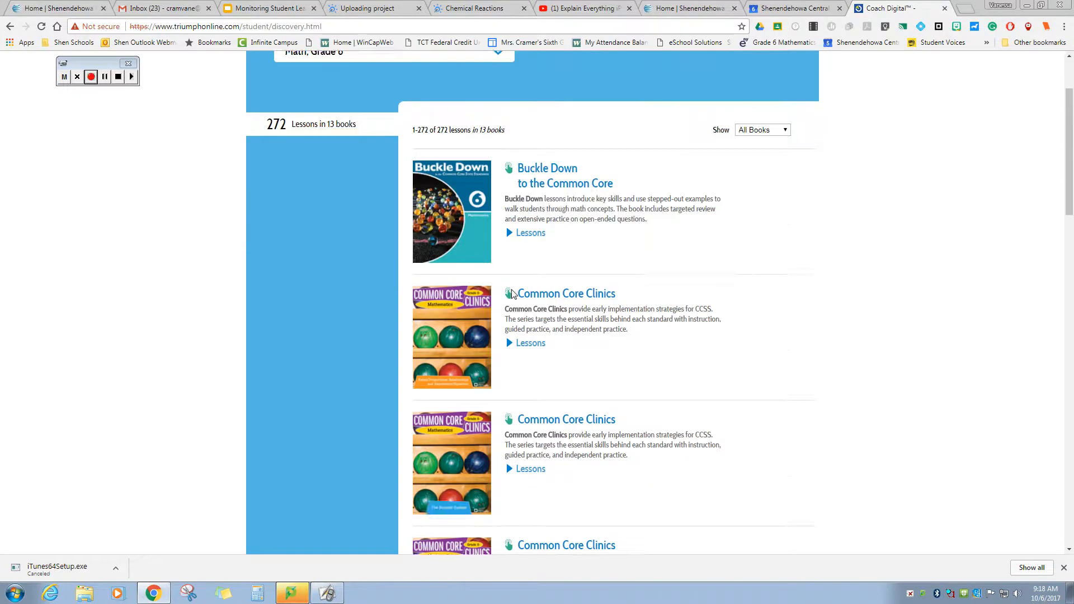
{"action": "scroll", "coordinate": [513, 293], "scroll_direction": "down", "scroll_amount": 3}
{"action": "scroll", "coordinate": [513, 294], "scroll_direction": "up", "scroll_amount": 7}
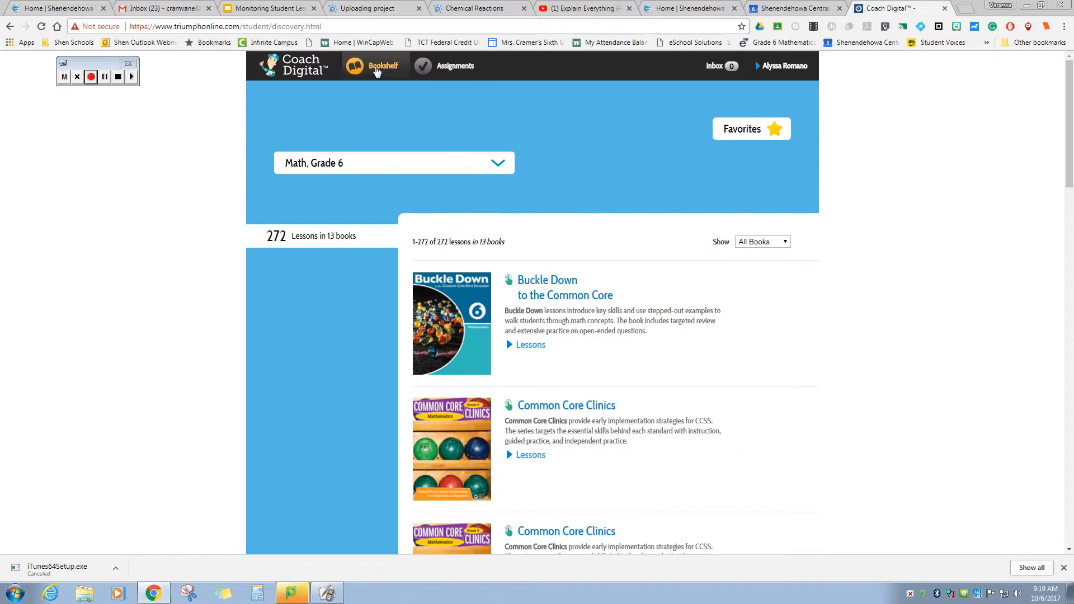
- Return to the student's Assignments page listing its four assignments
{"action": "left_click", "coordinate": [445, 61]}
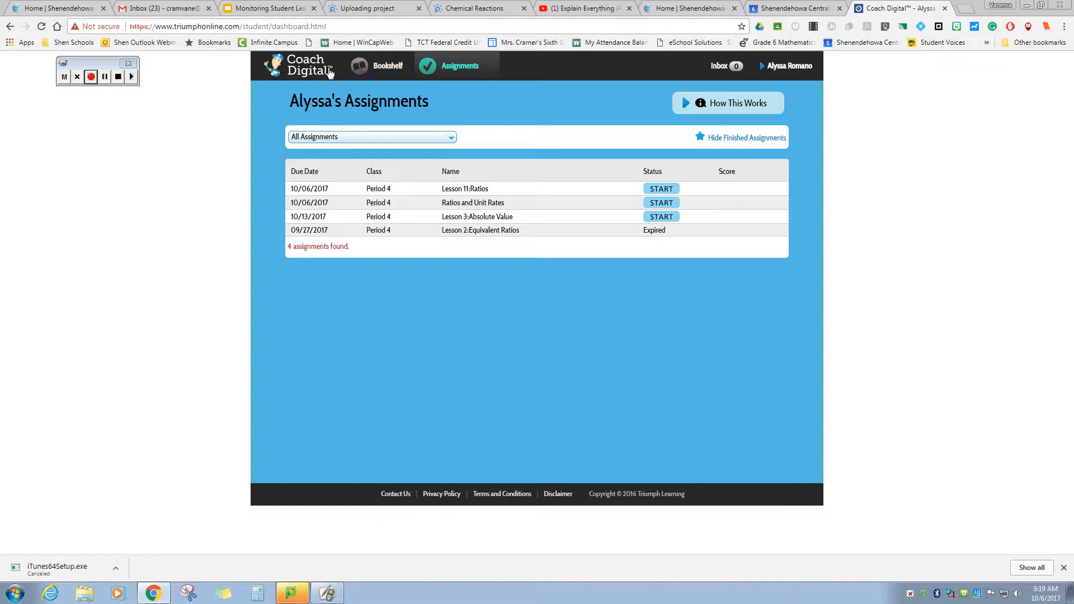
{"action": "left_click", "coordinate": [373, 71]}
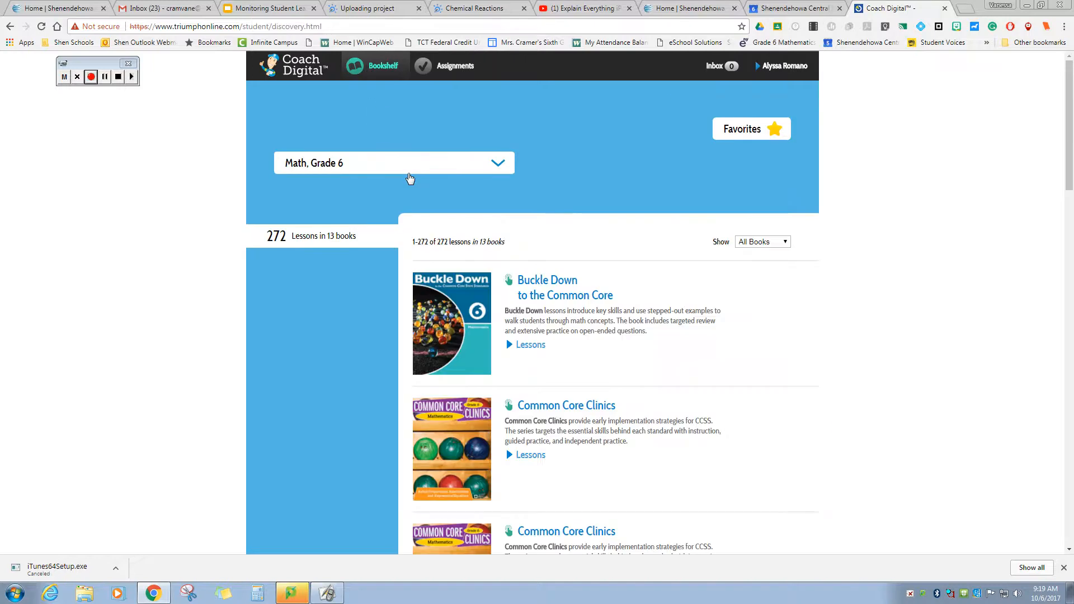
{"action": "left_click", "coordinate": [297, 73]}
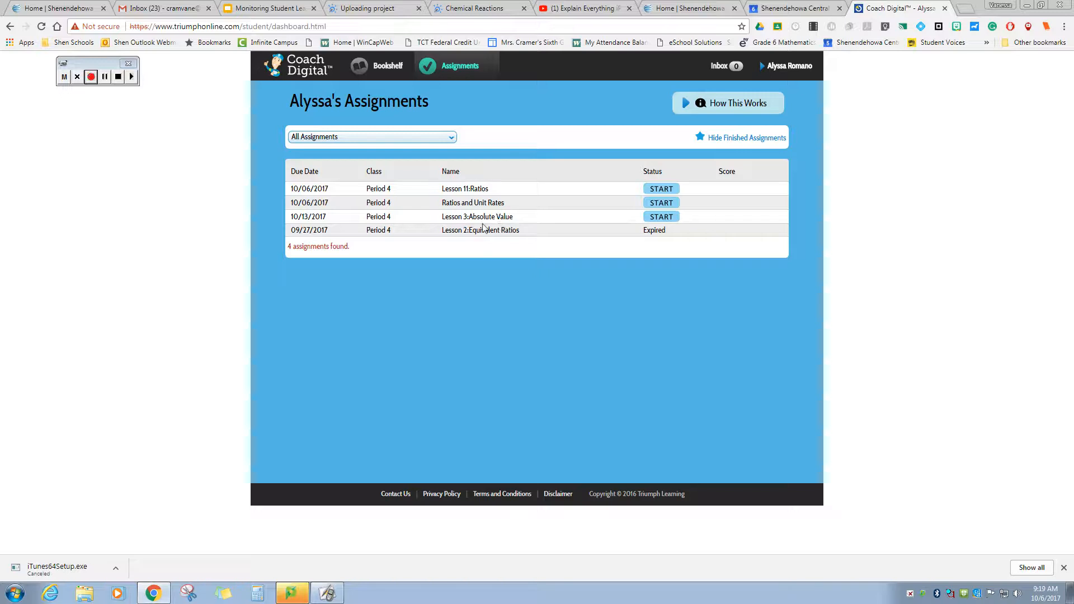
- Start Lesson 3: Absolute Value, scroll through its lesson reading, and move to the practice questions
{"action": "left_click", "coordinate": [670, 220]}
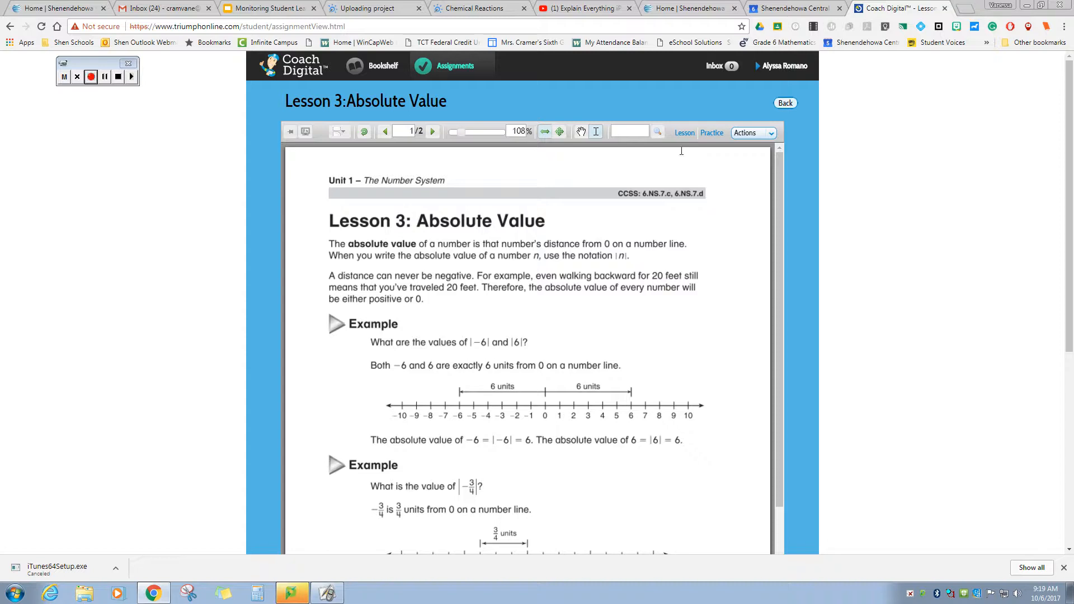
{"action": "scroll", "coordinate": [679, 179], "scroll_direction": "down", "scroll_amount": 7}
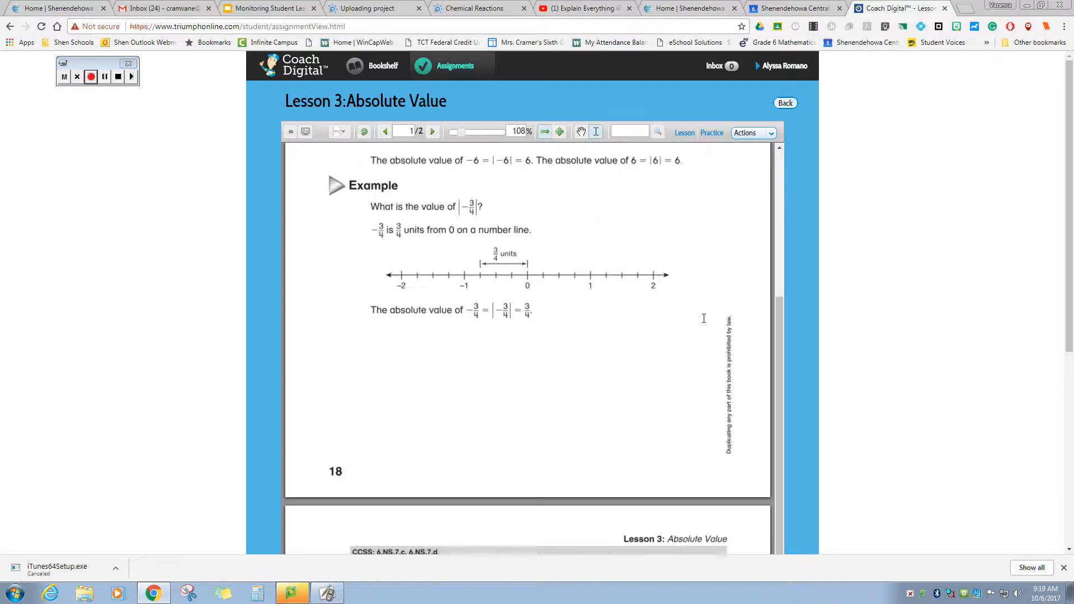
{"action": "scroll", "coordinate": [707, 319], "scroll_direction": "down", "scroll_amount": 7}
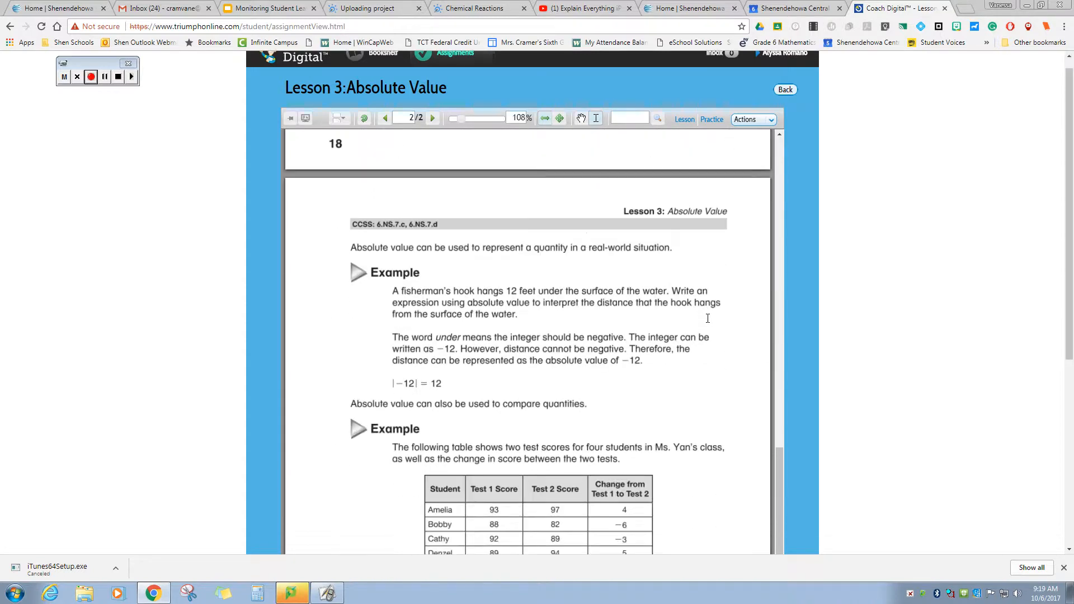
{"action": "scroll", "coordinate": [707, 318], "scroll_direction": "down", "scroll_amount": 3}
{"action": "scroll", "coordinate": [708, 319], "scroll_direction": "up", "scroll_amount": 10}
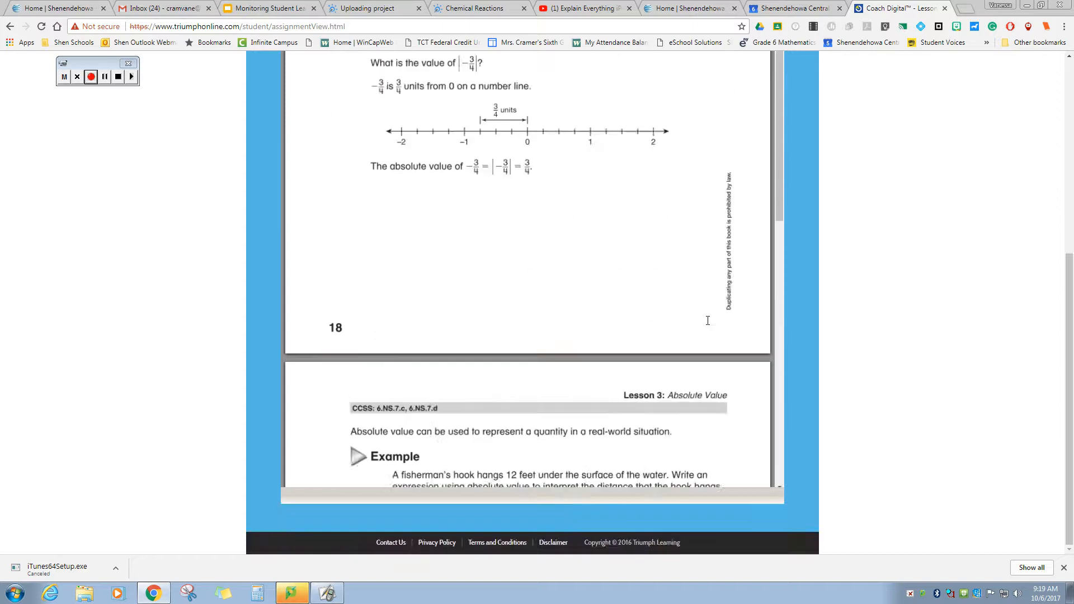
{"action": "scroll", "coordinate": [707, 320], "scroll_direction": "up", "scroll_amount": 6}
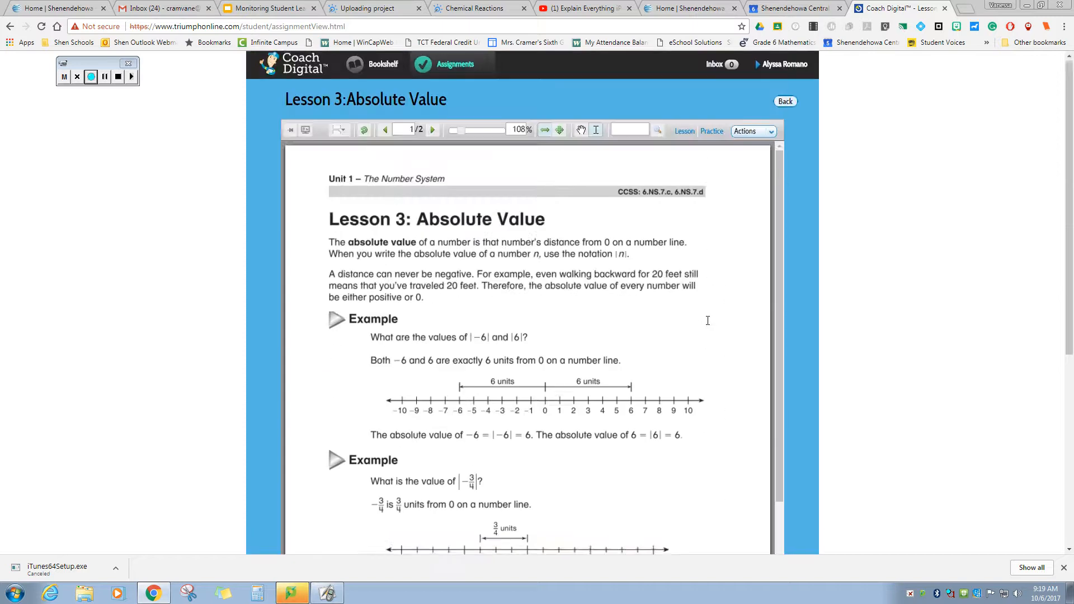
{"action": "left_click", "coordinate": [711, 133]}
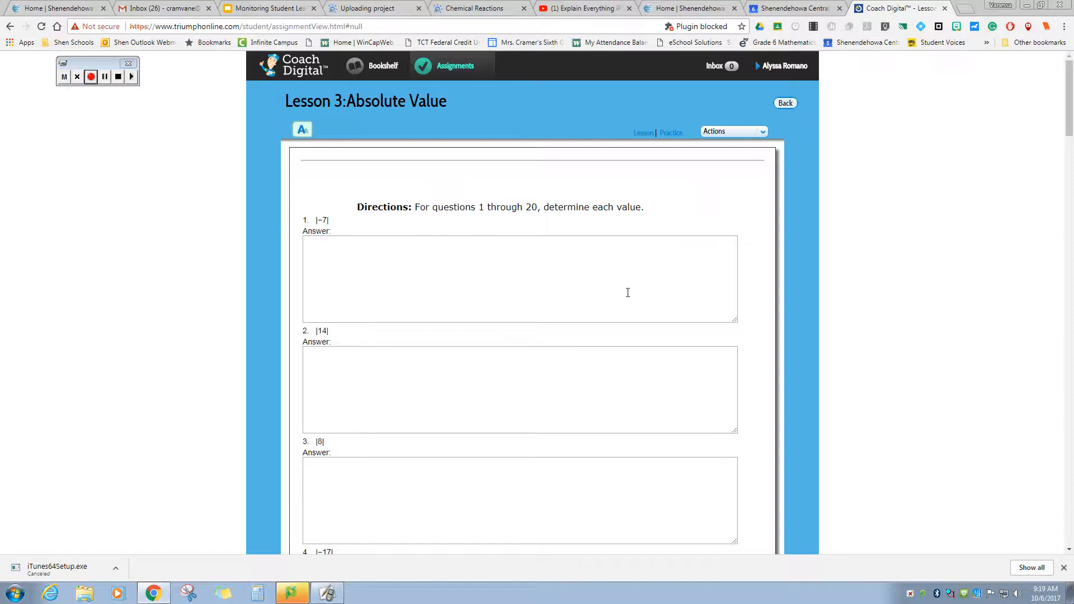
- Review the absolute value practice answers through question 25 and submit the assignment with Finish
{"action": "scroll", "coordinate": [626, 448], "scroll_direction": "down", "scroll_amount": 7}
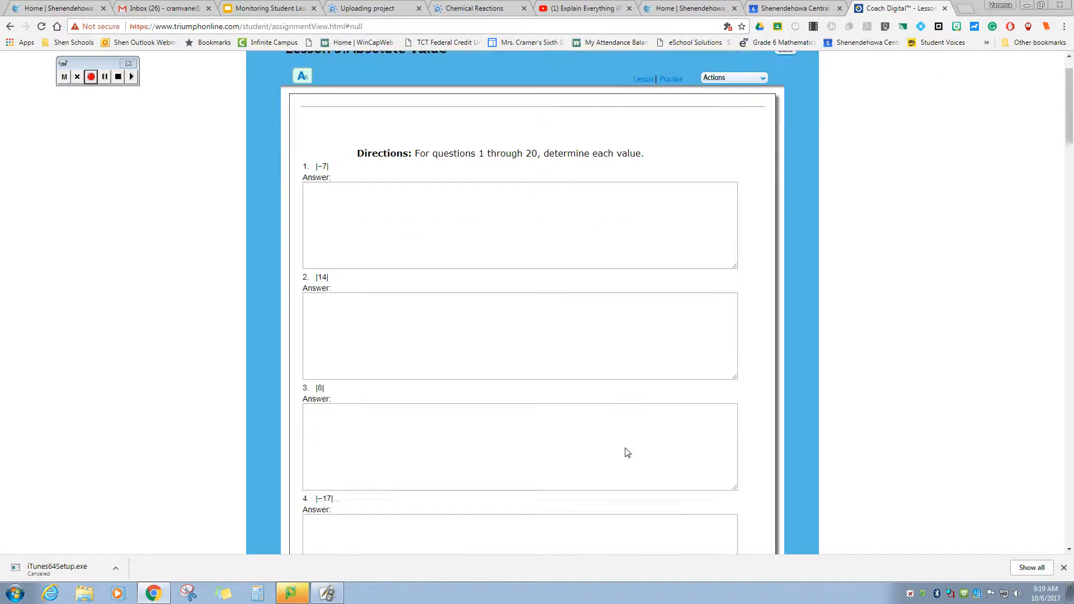
{"action": "scroll", "coordinate": [626, 448], "scroll_direction": "down", "scroll_amount": 14}
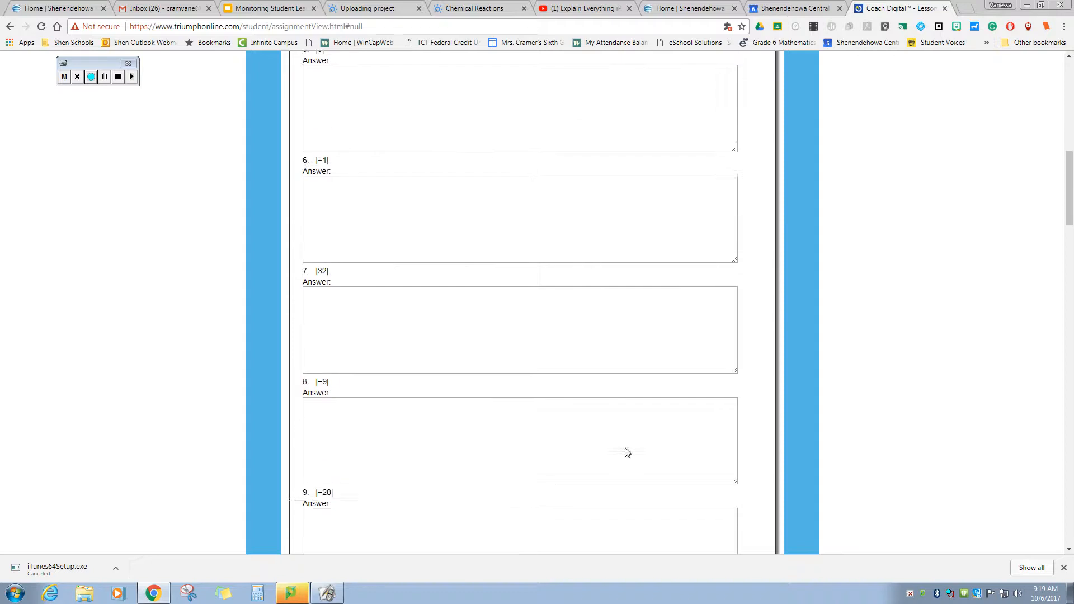
{"action": "scroll", "coordinate": [626, 448], "scroll_direction": "down", "scroll_amount": 18}
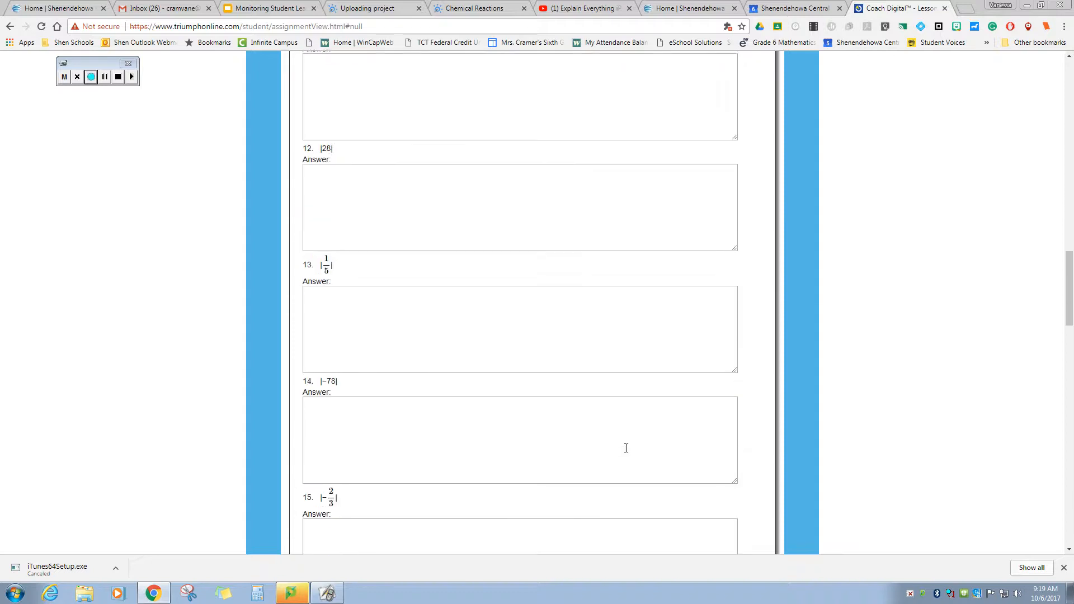
{"action": "scroll", "coordinate": [625, 448], "scroll_direction": "down", "scroll_amount": 10}
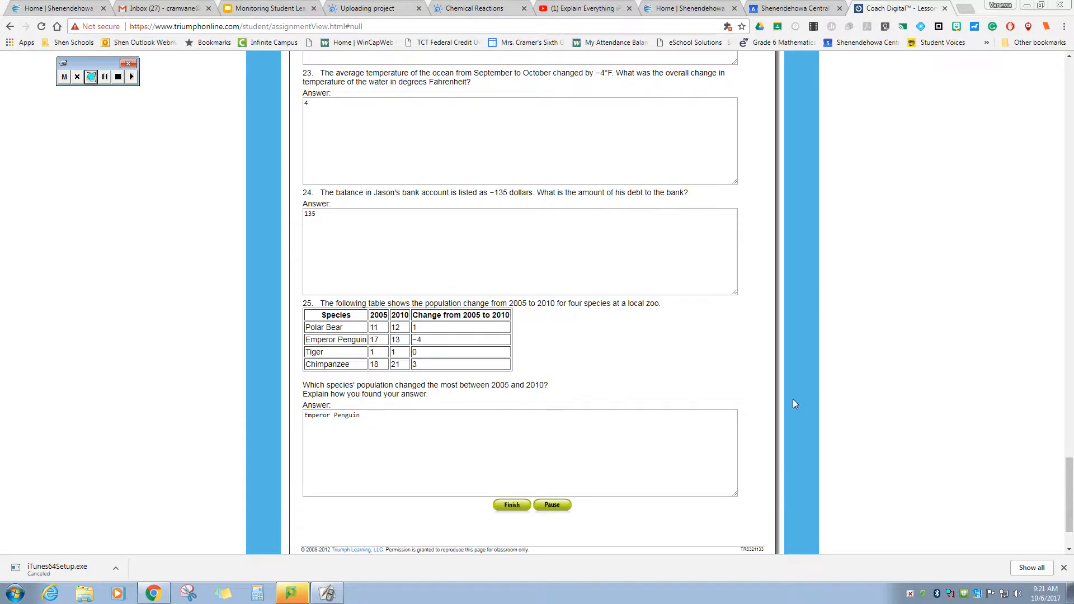
{"action": "scroll", "coordinate": [793, 401], "scroll_direction": "up", "scroll_amount": 15}
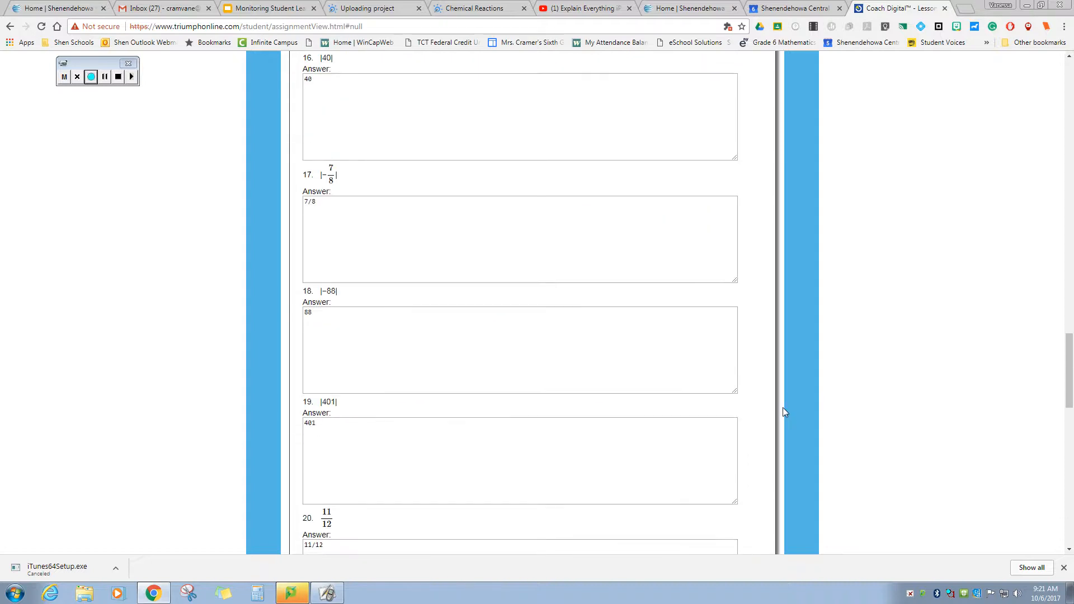
{"action": "scroll", "coordinate": [784, 411], "scroll_direction": "up", "scroll_amount": 18}
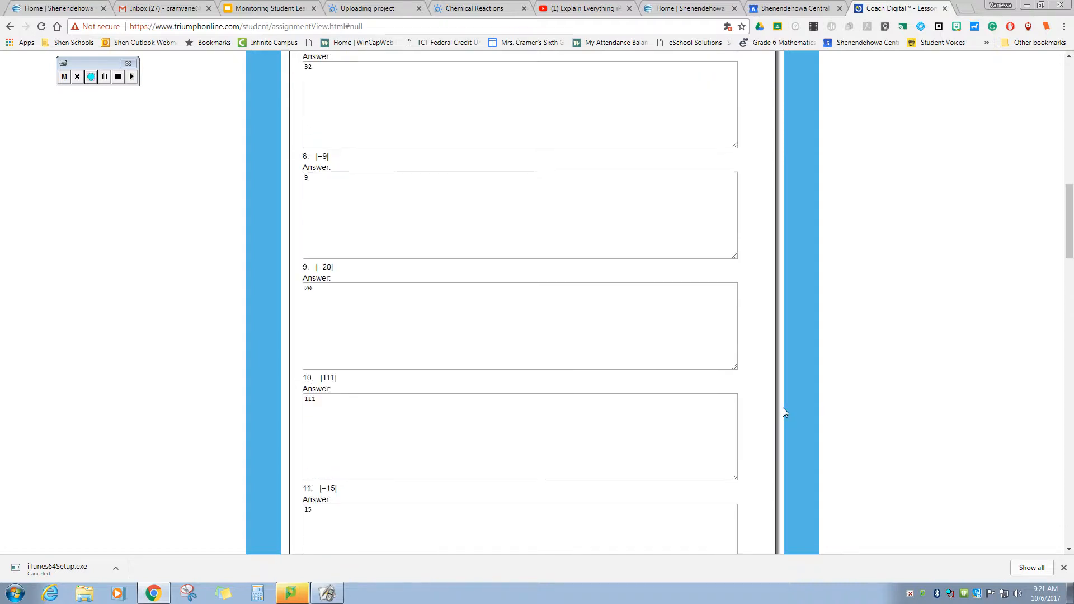
{"action": "scroll", "coordinate": [783, 412], "scroll_direction": "up", "scroll_amount": 11}
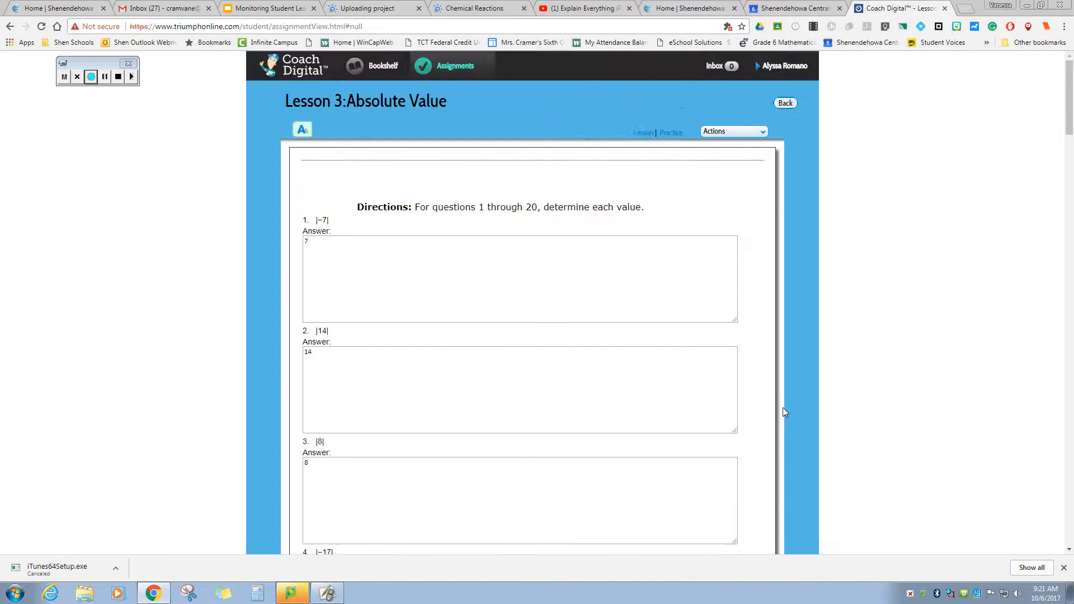
{"action": "scroll", "coordinate": [783, 412], "scroll_direction": "down", "scroll_amount": 8}
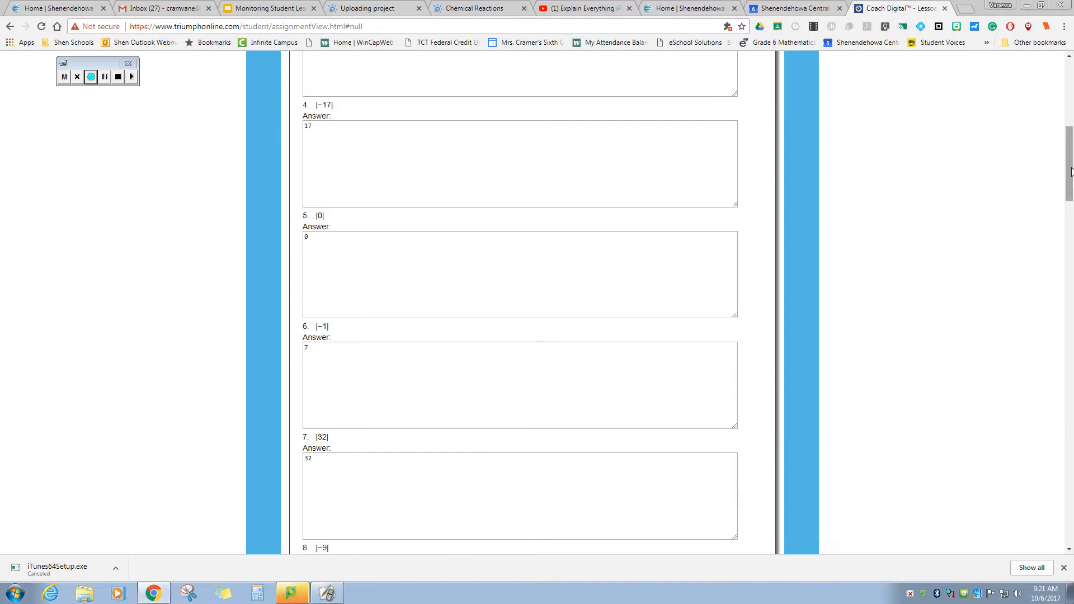
{"action": "left_click_drag", "start_coordinate": [1070, 171], "coordinate": [1046, 395]}
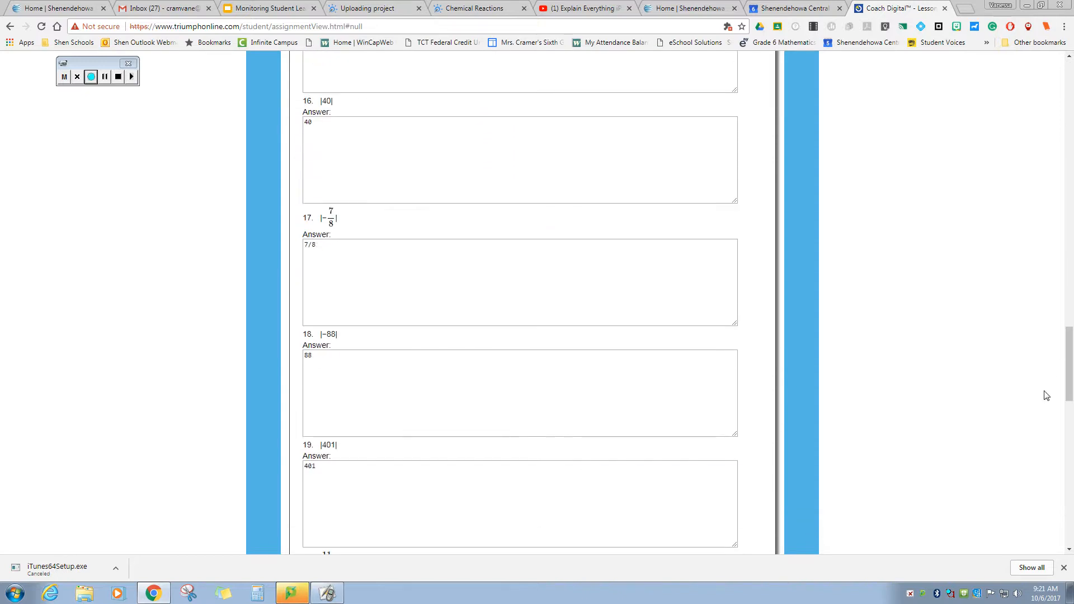
{"action": "left_click_drag", "start_coordinate": [1068, 360], "coordinate": [1072, 506]}
{"action": "left_click", "coordinate": [513, 423]}
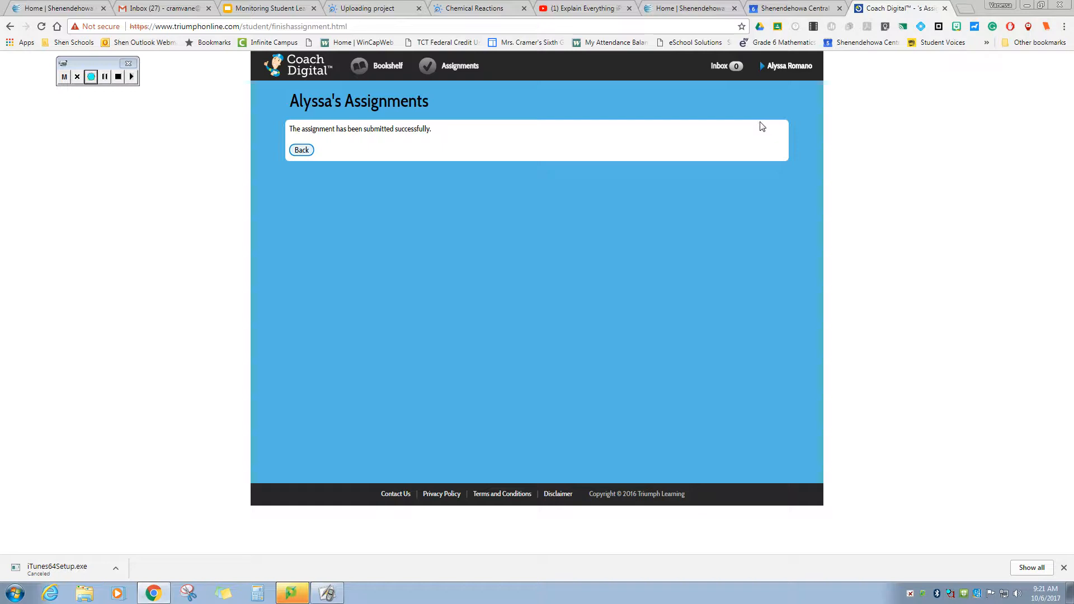
- Open Assessment Reporting, then the teacher's Assignment List filtered to Needs Grading
{"action": "left_click", "coordinate": [301, 150]}
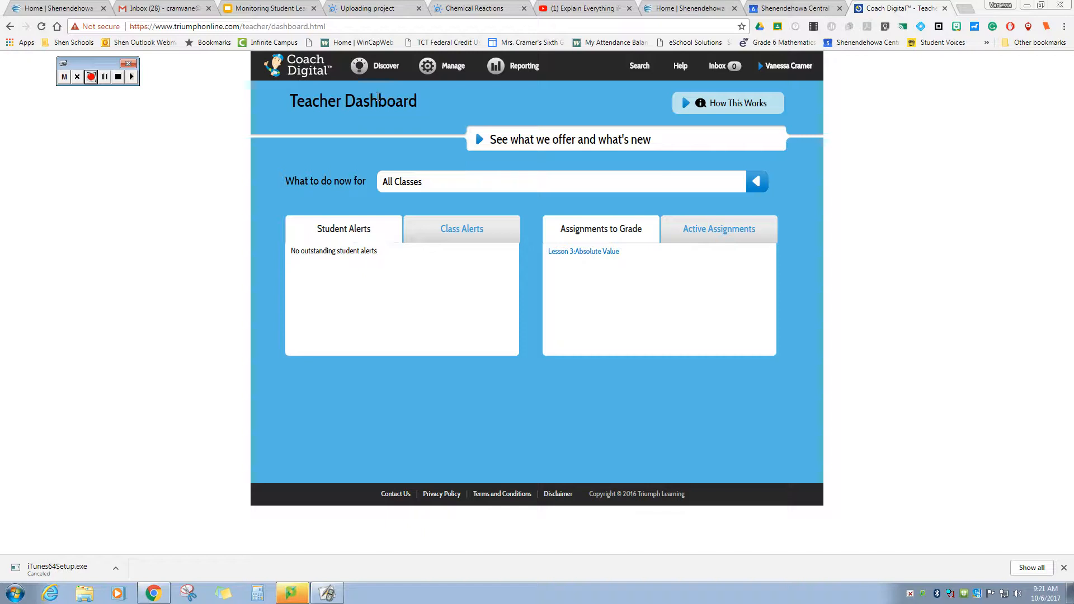
{"action": "mouse_move", "coordinate": [499, 67]}
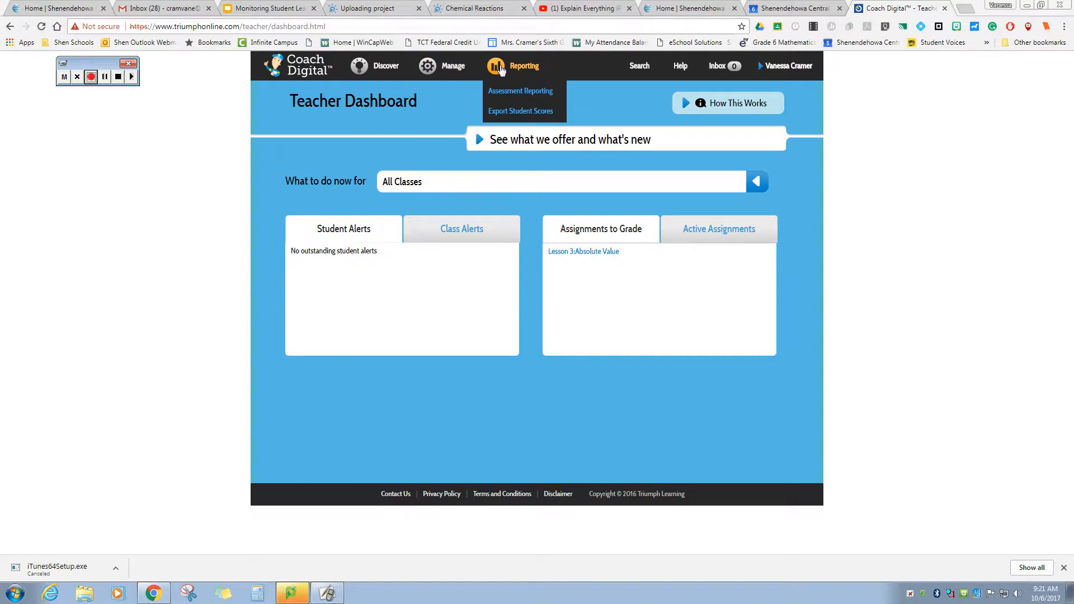
{"action": "mouse_move", "coordinate": [456, 68]}
{"action": "left_click", "coordinate": [516, 94]}
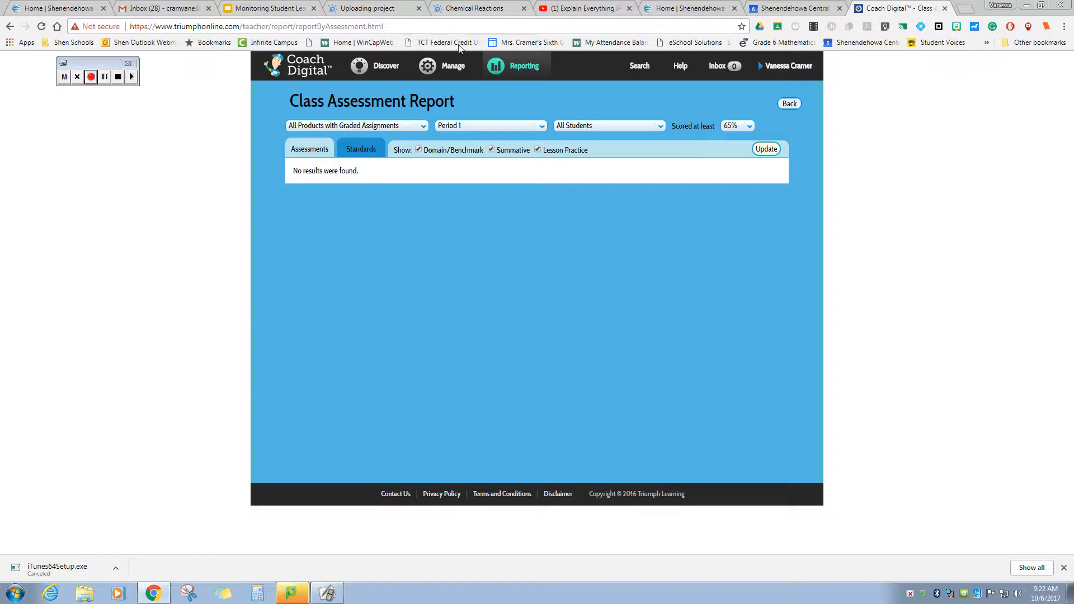
{"action": "mouse_move", "coordinate": [454, 68]}
{"action": "left_click", "coordinate": [450, 91]}
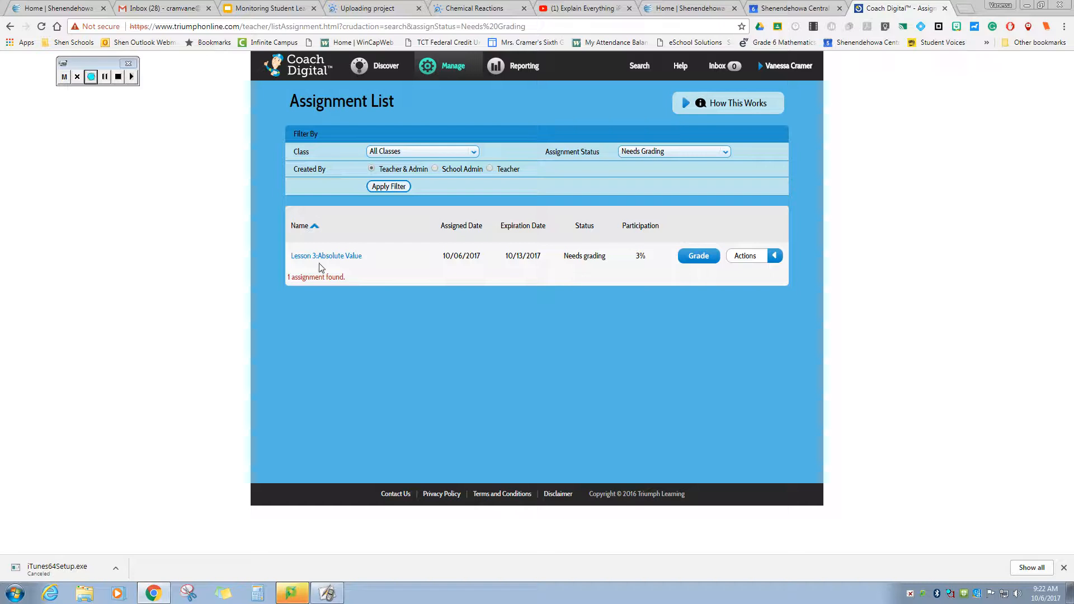
- Start grading Lesson 3: Absolute Value and give question 1 a score of 4 points
{"action": "left_click", "coordinate": [699, 256]}
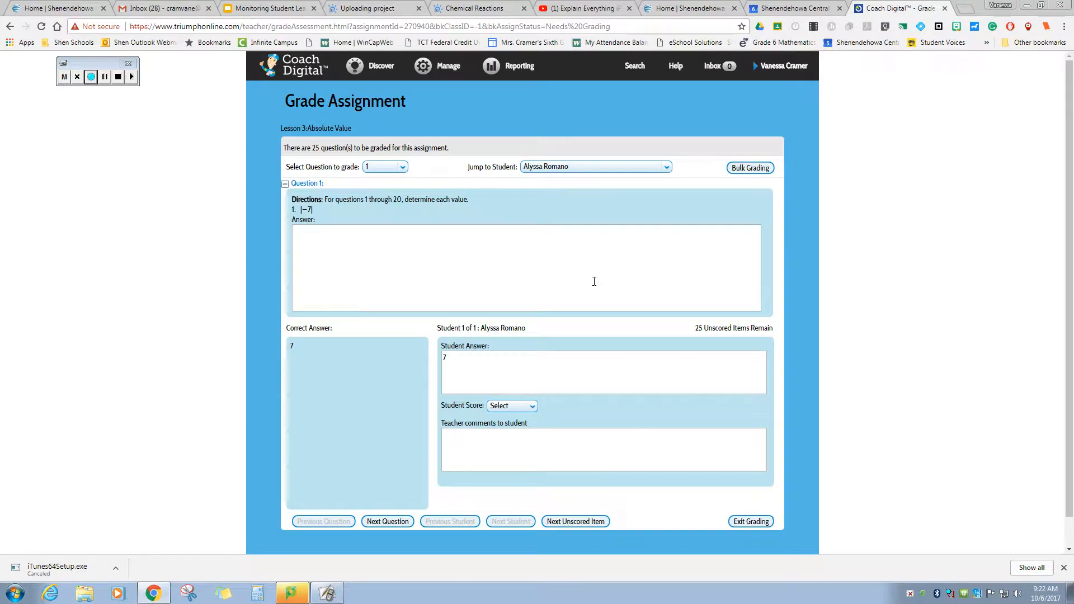
{"action": "scroll", "coordinate": [594, 282], "scroll_direction": "down", "scroll_amount": 3}
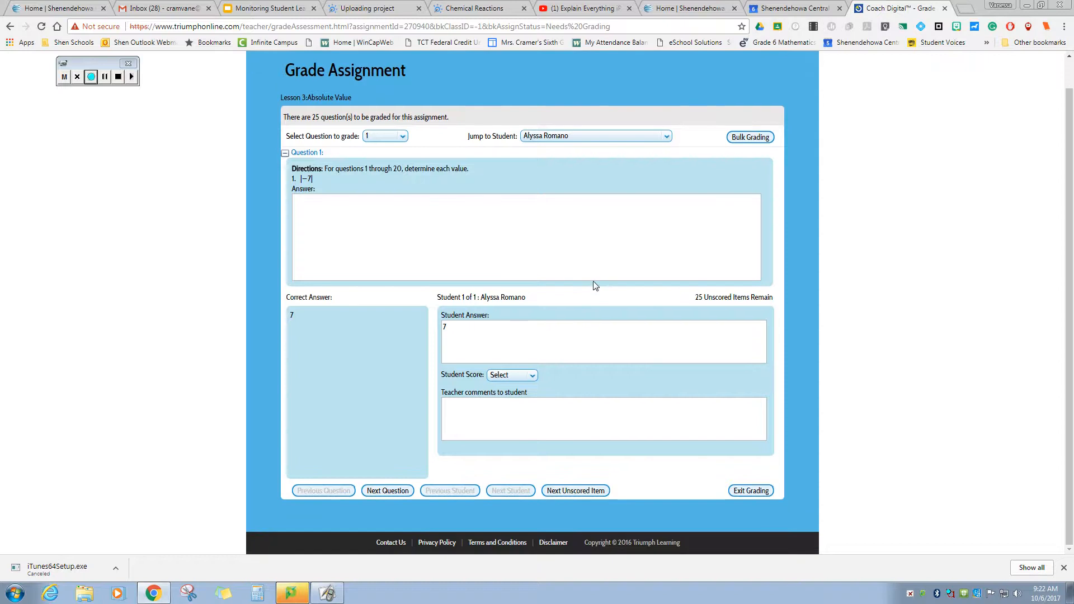
{"action": "scroll", "coordinate": [594, 281], "scroll_direction": "up", "scroll_amount": 3}
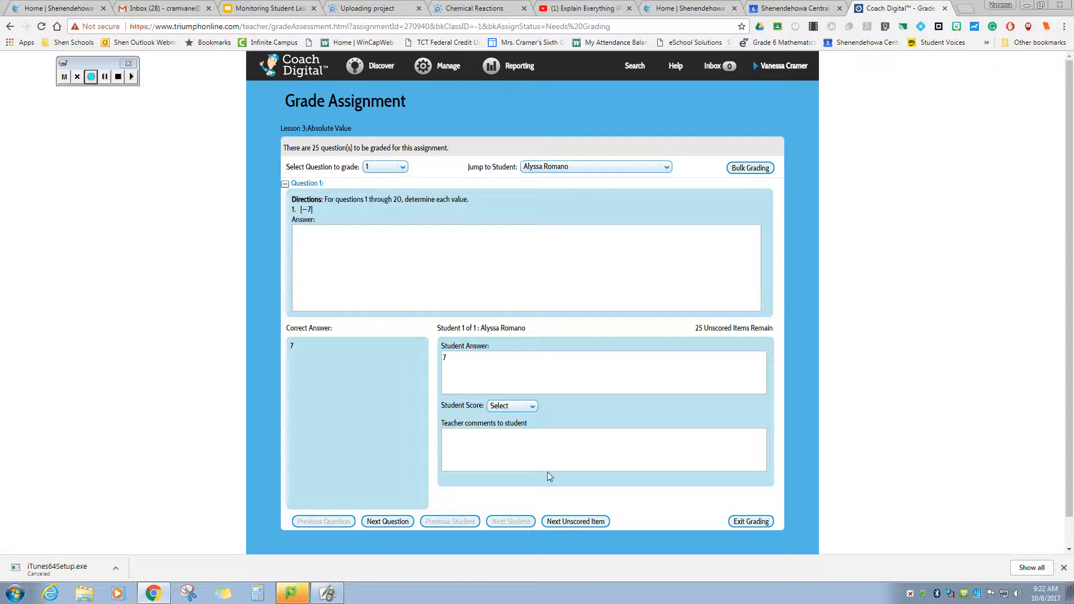
{"action": "left_click", "coordinate": [530, 412]}
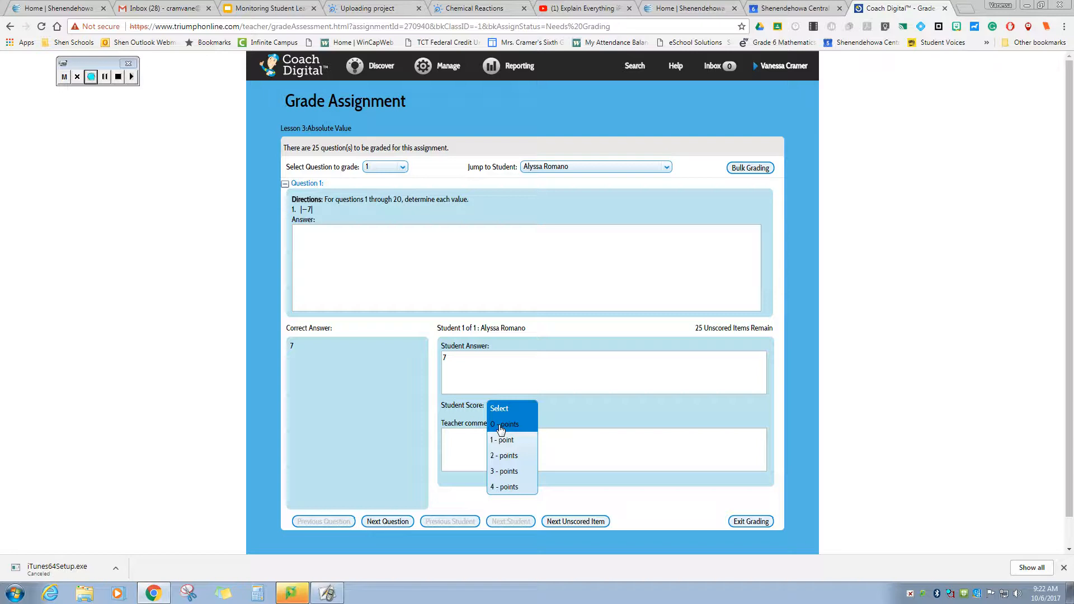
{"action": "left_click", "coordinate": [506, 487]}
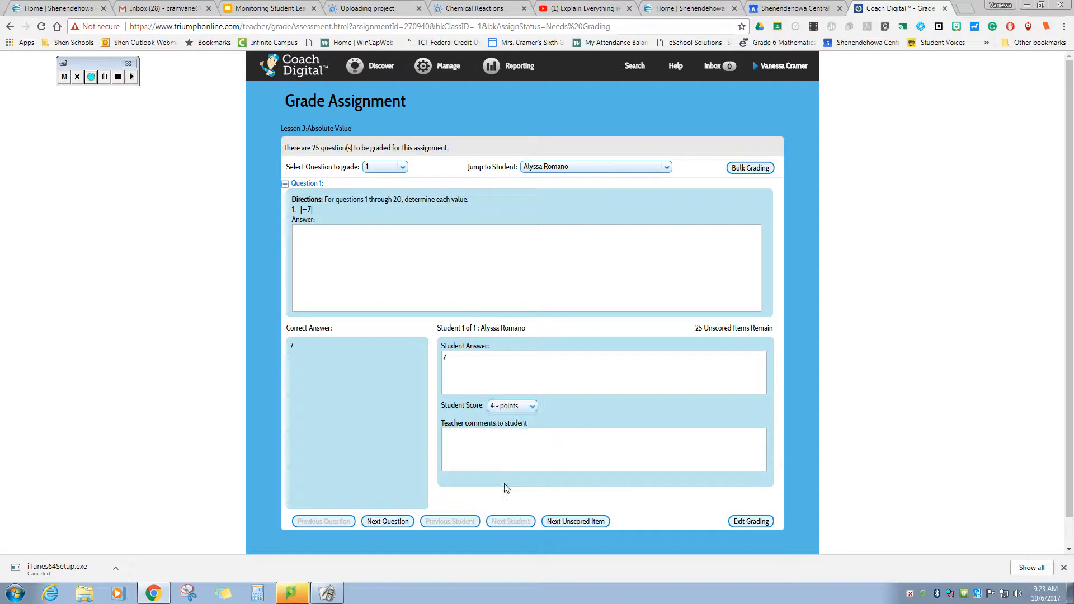
{"action": "left_click", "coordinate": [472, 441]}
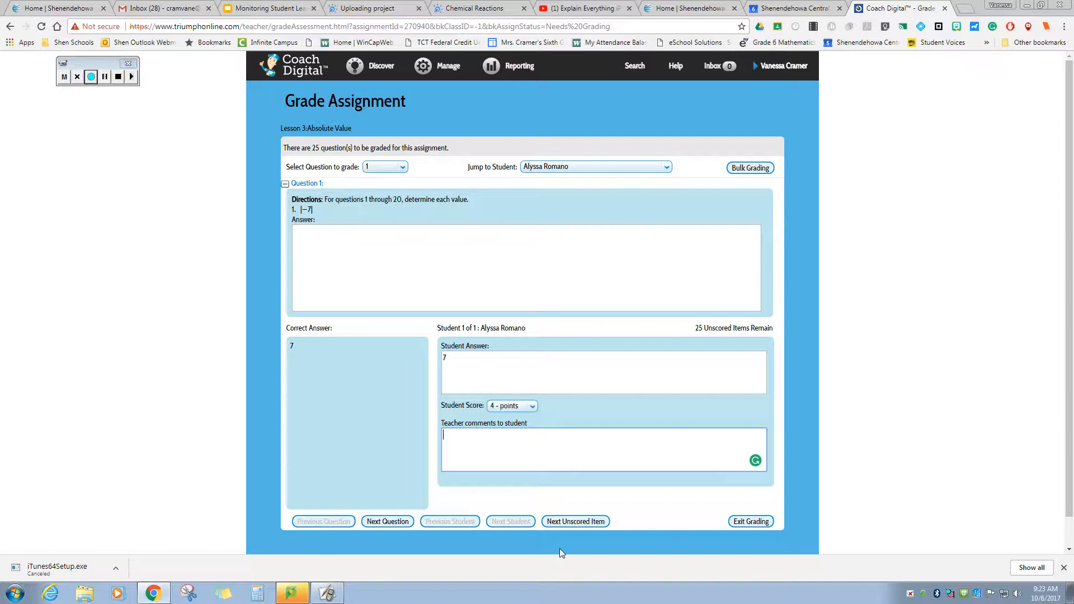
{"action": "left_click", "coordinate": [587, 525]}
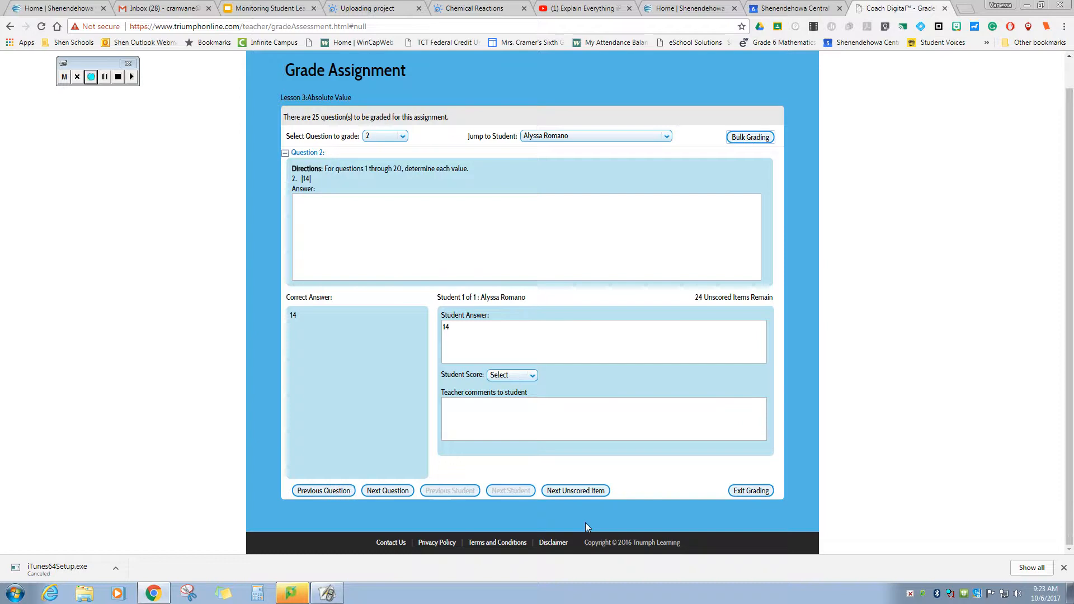
- Give questions 2 and 3 4 points each, advancing to question 4
{"action": "left_click", "coordinate": [528, 376]}
{"action": "left_click", "coordinate": [523, 456]}
{"action": "left_click", "coordinate": [556, 492]}
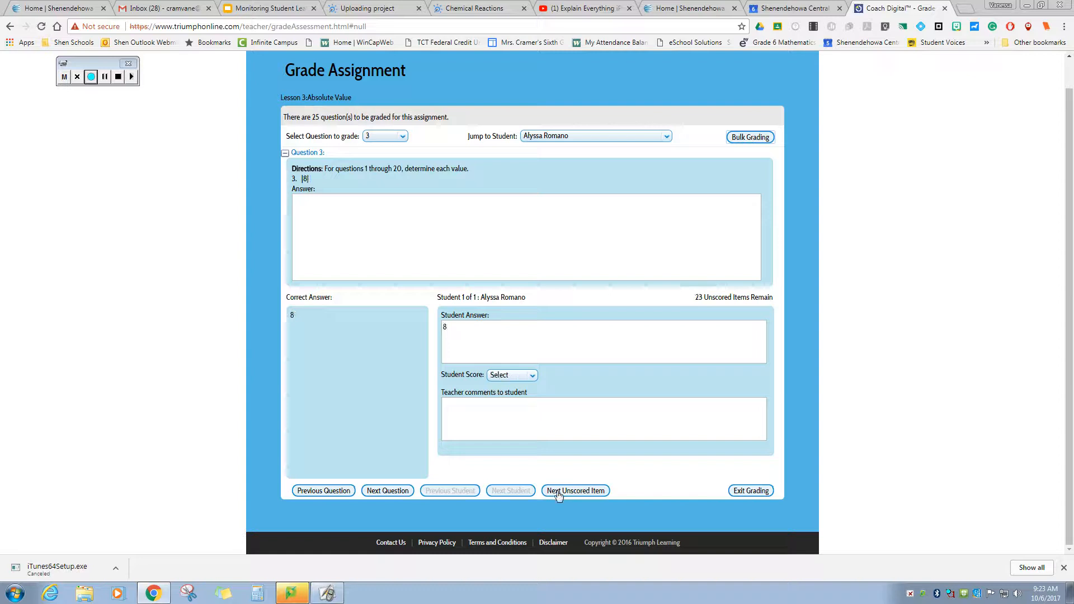
{"action": "left_click", "coordinate": [528, 375]}
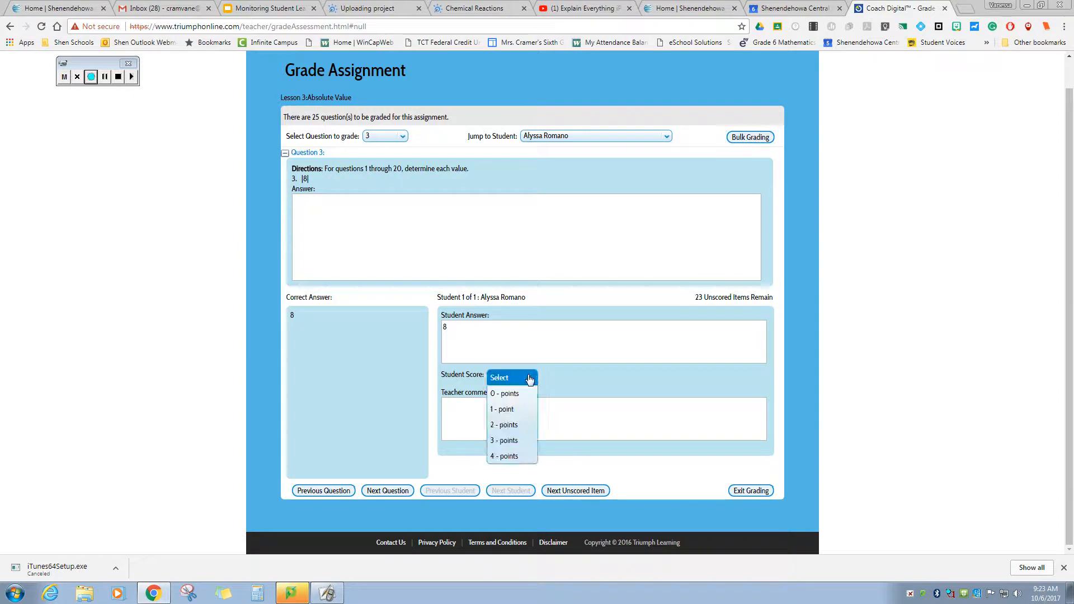
{"action": "left_click", "coordinate": [515, 458]}
{"action": "left_click", "coordinate": [576, 491]}
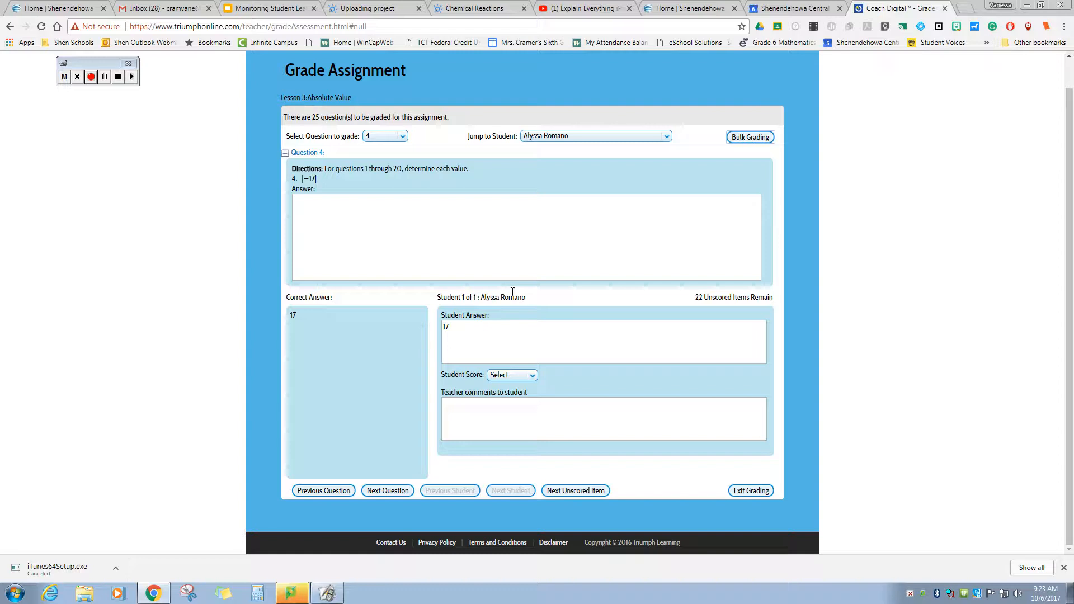
- Switch to Bulk Grading and give question 4 a score of 4 points
{"action": "left_click", "coordinate": [744, 138]}
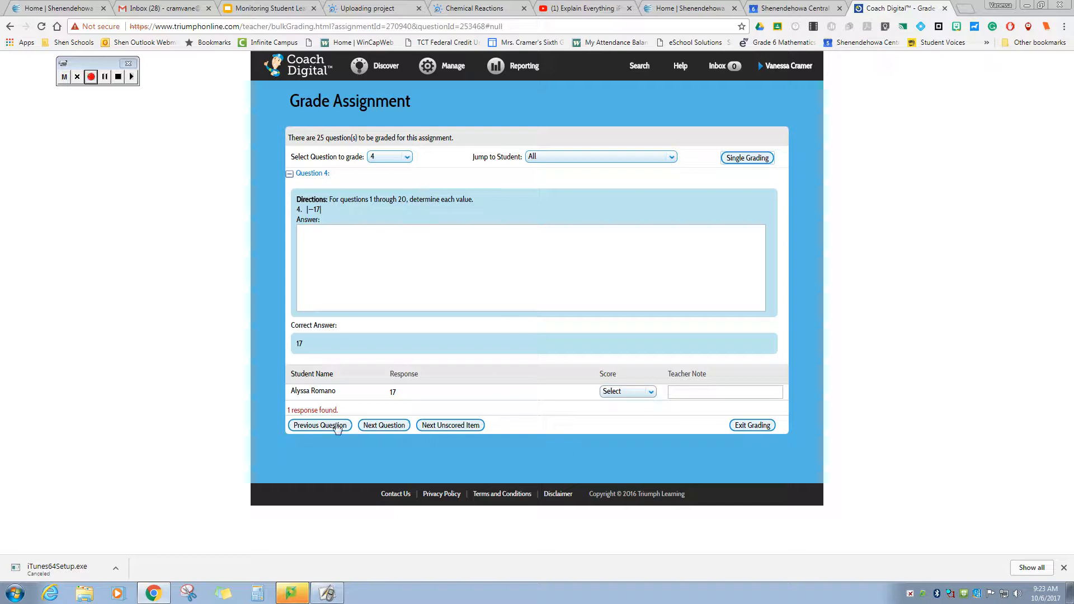
{"action": "left_click", "coordinate": [653, 393]}
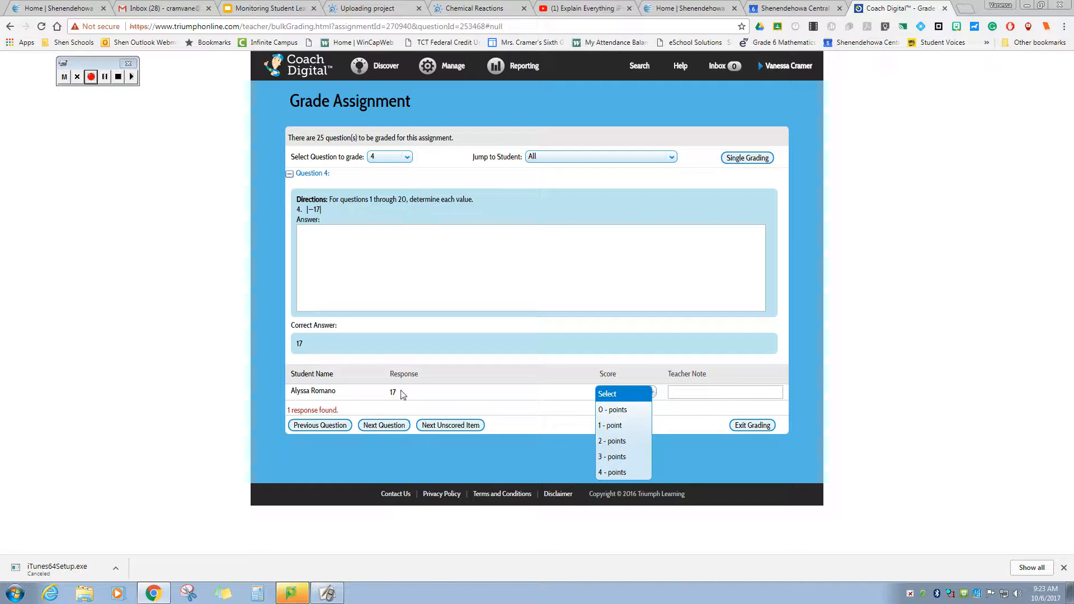
{"action": "left_click", "coordinate": [620, 473]}
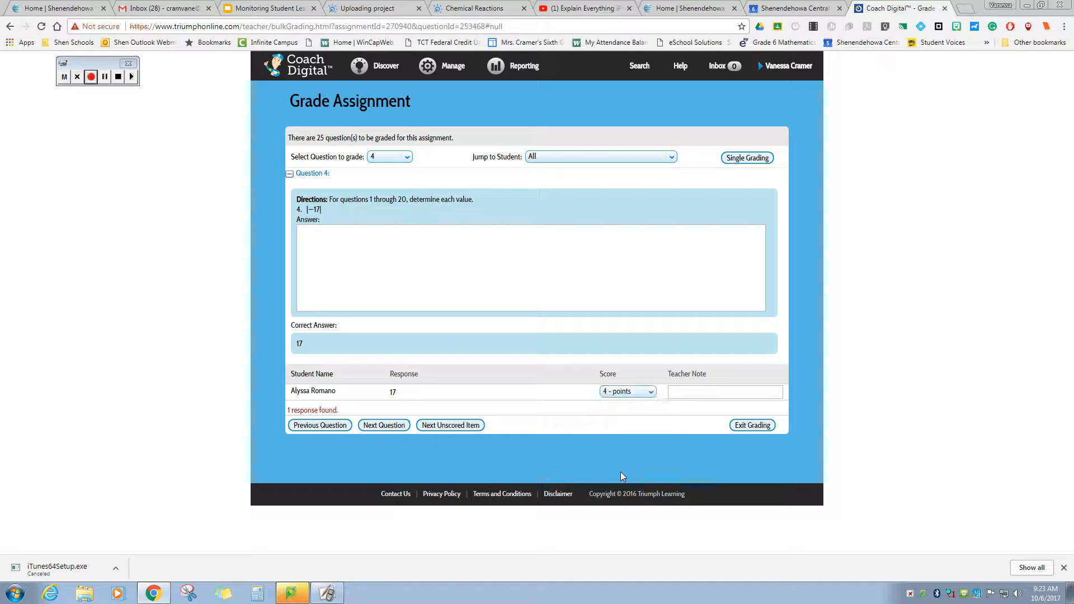
{"action": "left_click", "coordinate": [469, 426]}
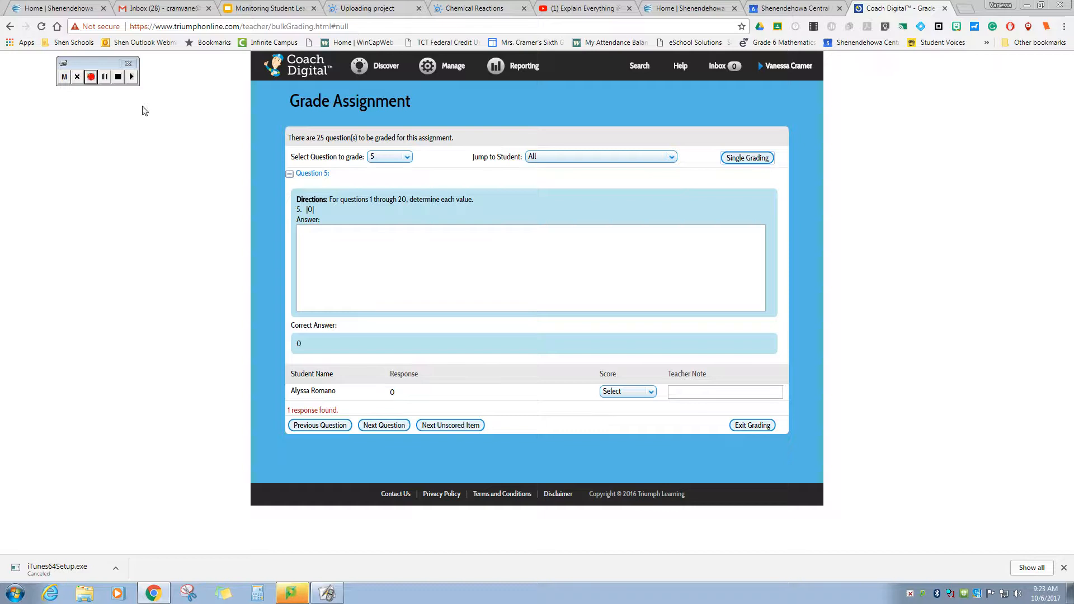
- Give question 25 1 point with the note 'Please explain your answer more.'
{"action": "left_click", "coordinate": [89, 82]}
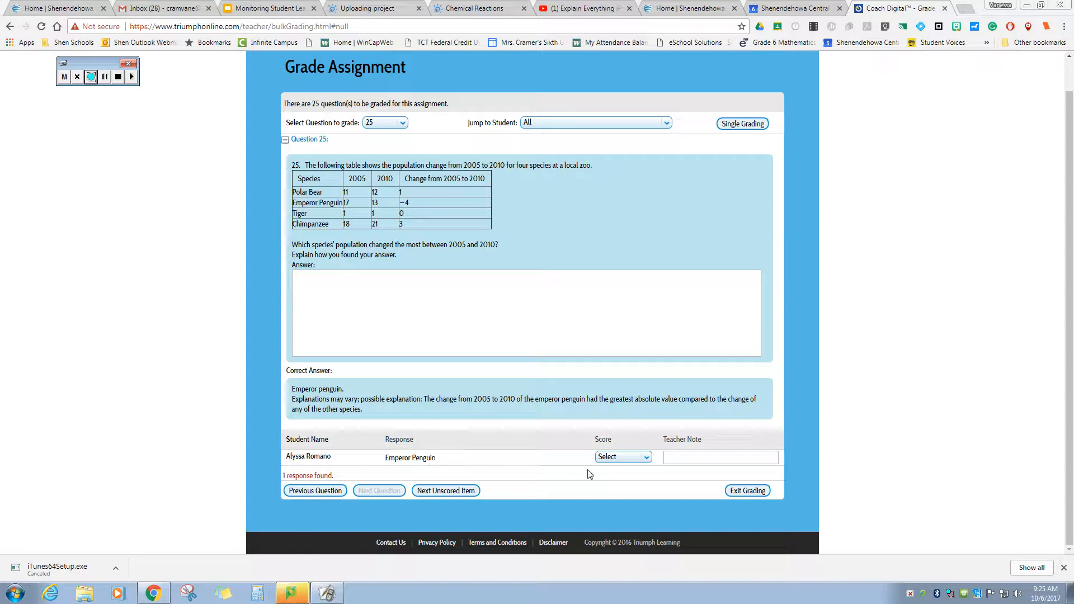
{"action": "left_click", "coordinate": [631, 459]}
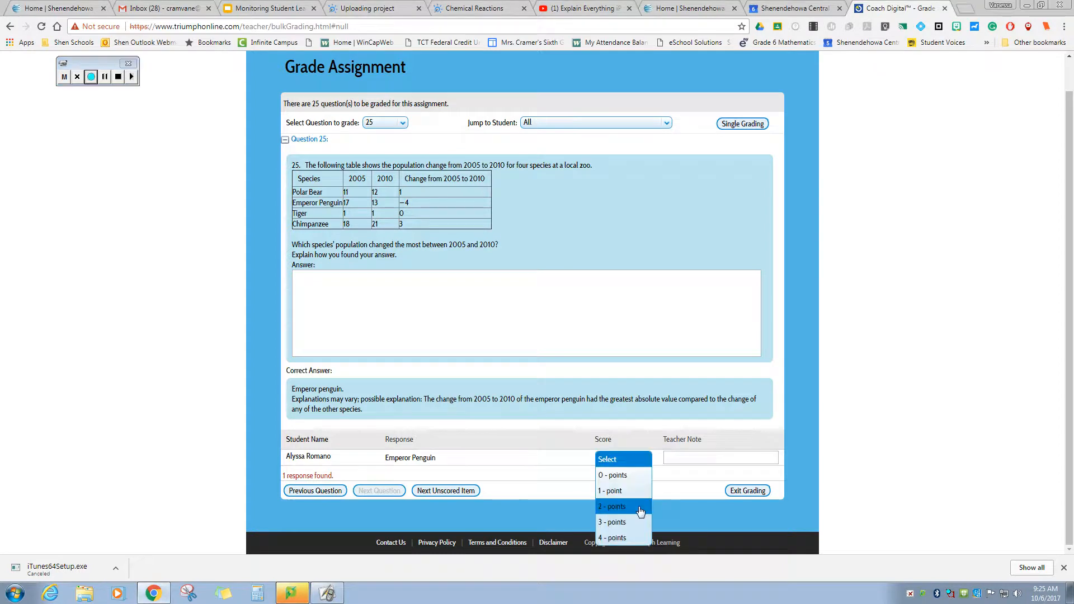
{"action": "left_click", "coordinate": [637, 491]}
{"action": "left_click", "coordinate": [673, 456]}
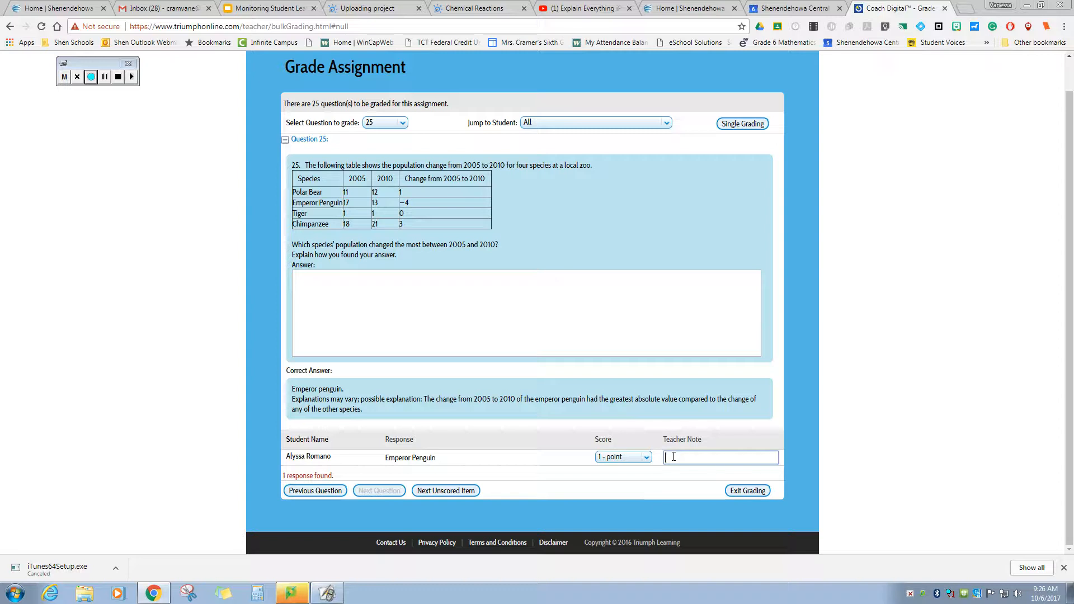
{"action": "type", "text": "Please be more"}
{"action": "key", "text": "BackSpace"}
{"action": "key", "text": "BackSpace"}
{"action": "key", "text": "BackSpace"}
{"action": "key", "text": "BackSpace"}
{"action": "key", "text": "BackSpace"}
{"action": "key", "text": "BackSpace"}
{"action": "type", "text": "xplain your s"}
{"action": "key", "text": "BackSpace"}
{"action": "type", "text": "answer more."}
- Finish grading the assignment and open the Lesson 3: Absolute Value lesson reading
{"action": "left_click", "coordinate": [455, 491]}
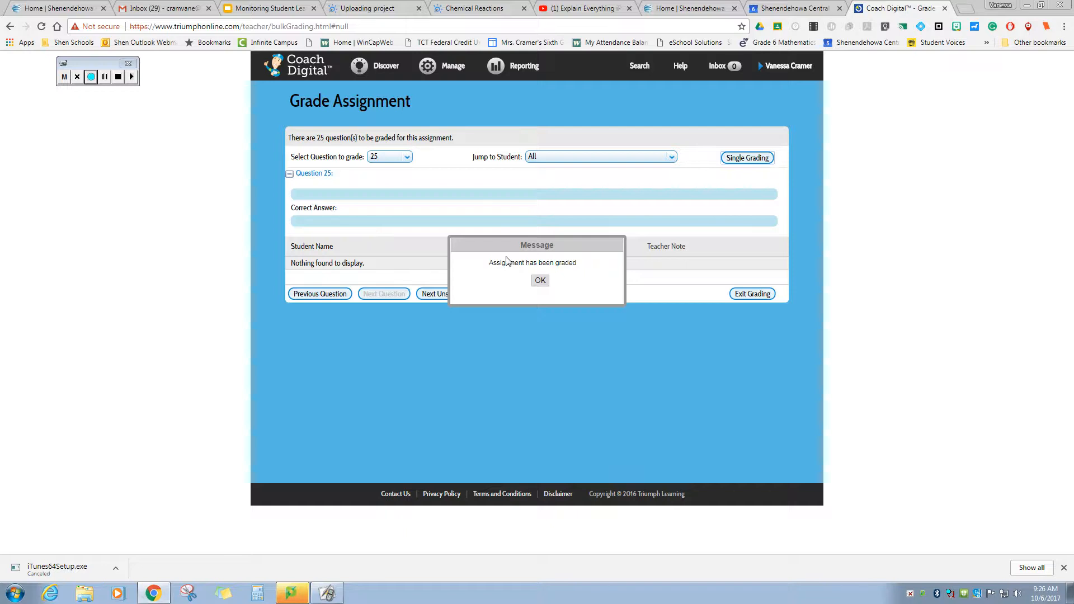
{"action": "left_click", "coordinate": [540, 282]}
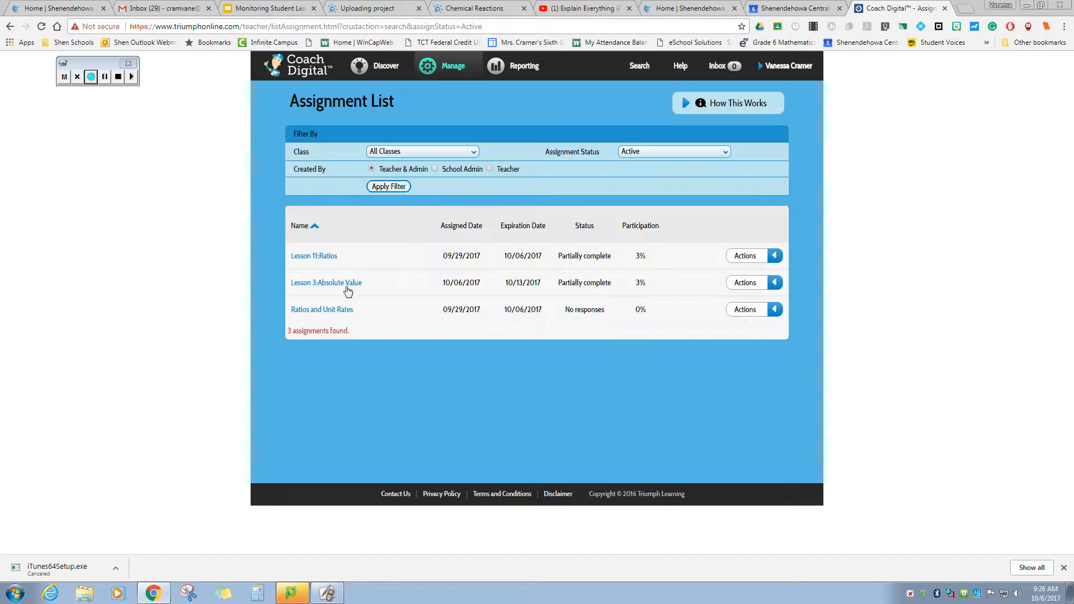
{"action": "left_click", "coordinate": [777, 286]}
{"action": "left_click", "coordinate": [779, 283]}
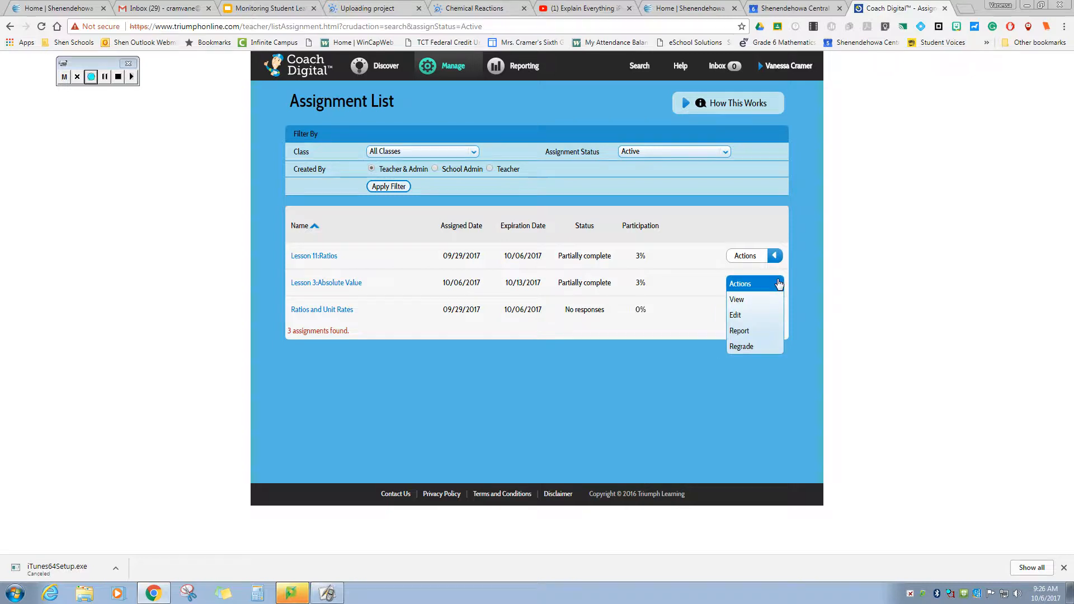
{"action": "left_click", "coordinate": [770, 302]}
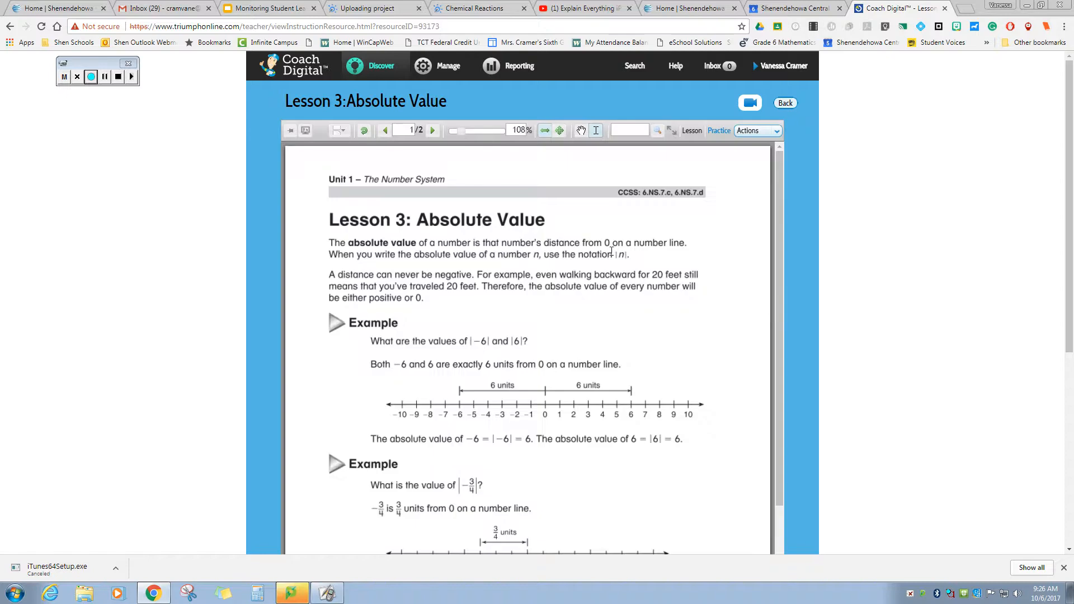
- Return to the Assignment List and filter it to pending assignments
{"action": "mouse_move", "coordinate": [459, 67]}
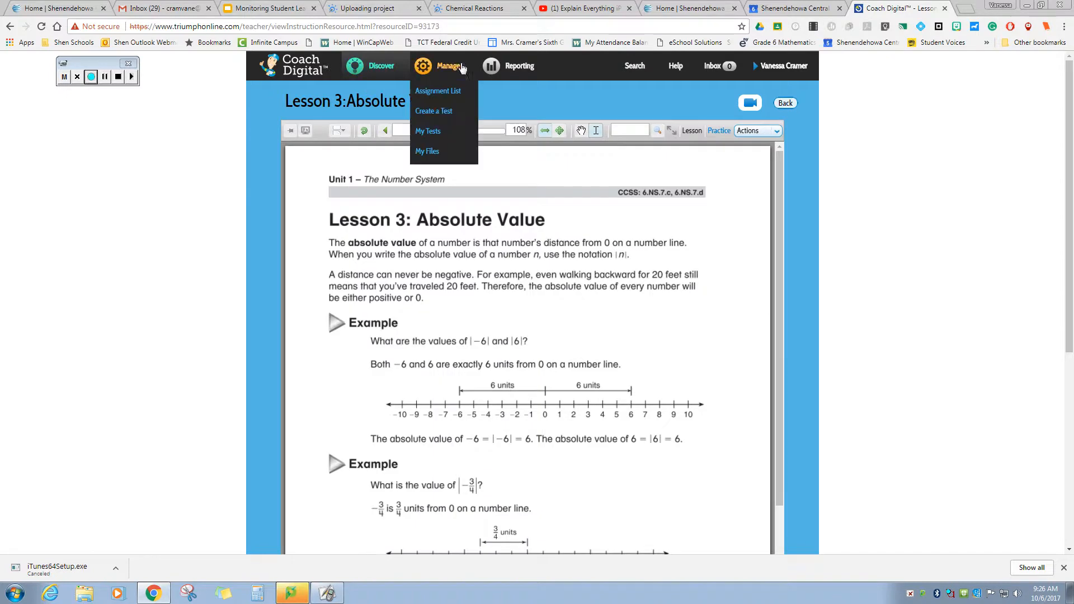
{"action": "left_click", "coordinate": [441, 93]}
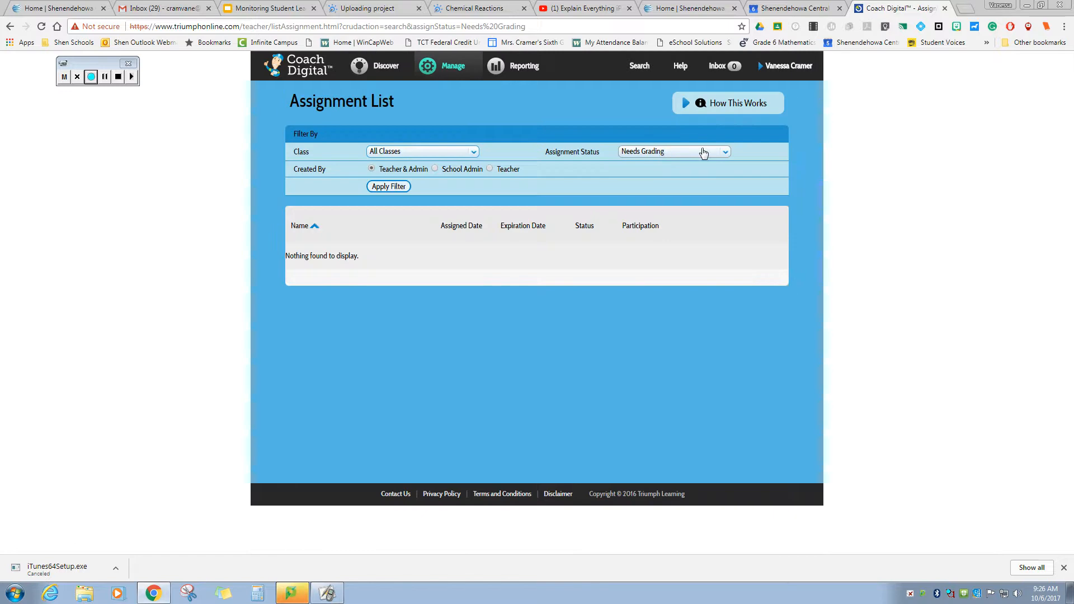
{"action": "left_click", "coordinate": [721, 156]}
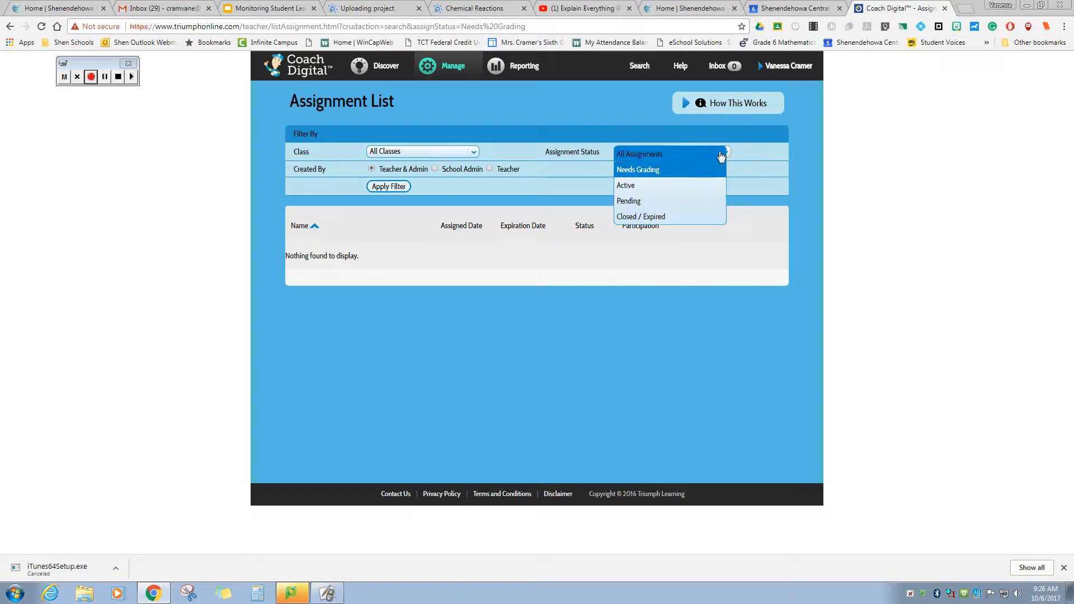
{"action": "left_click", "coordinate": [706, 201]}
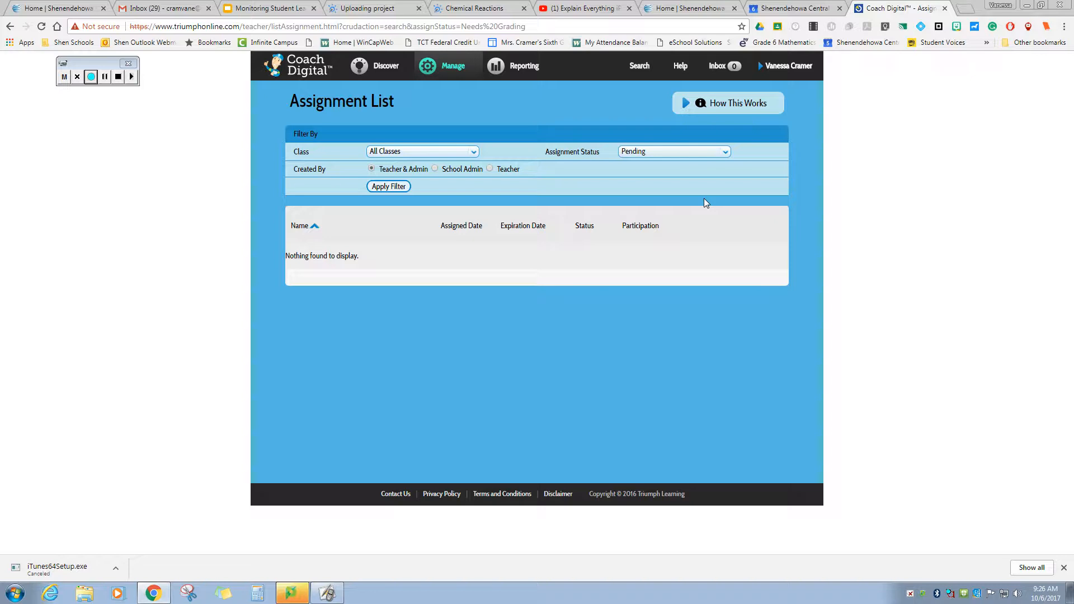
{"action": "left_click", "coordinate": [379, 186]}
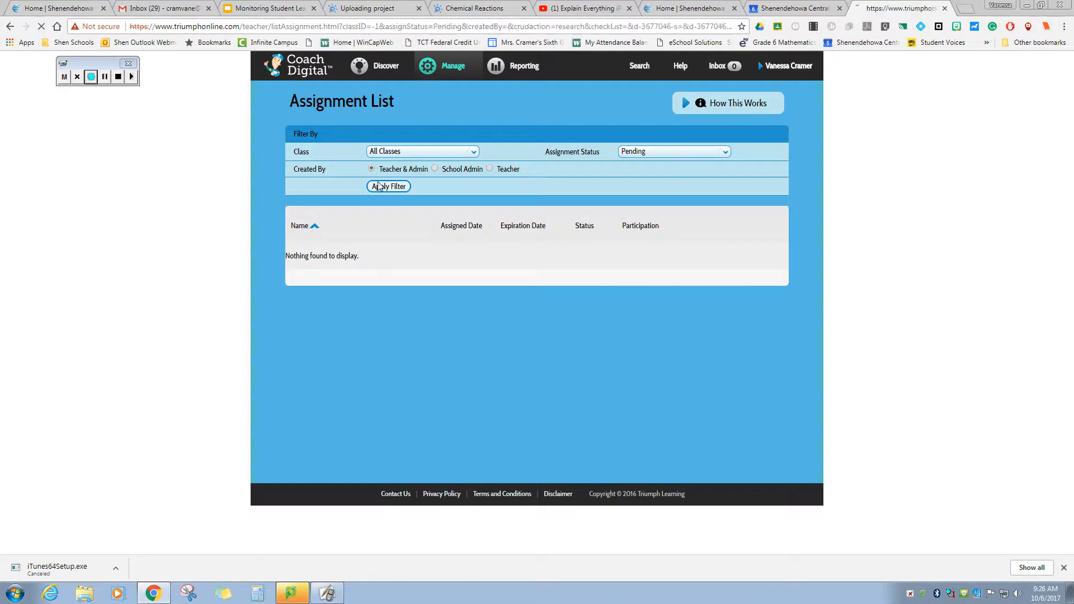
- Filter the list to Active assignments and open the Lesson 3: Absolute Value report
{"action": "left_click", "coordinate": [698, 156]}
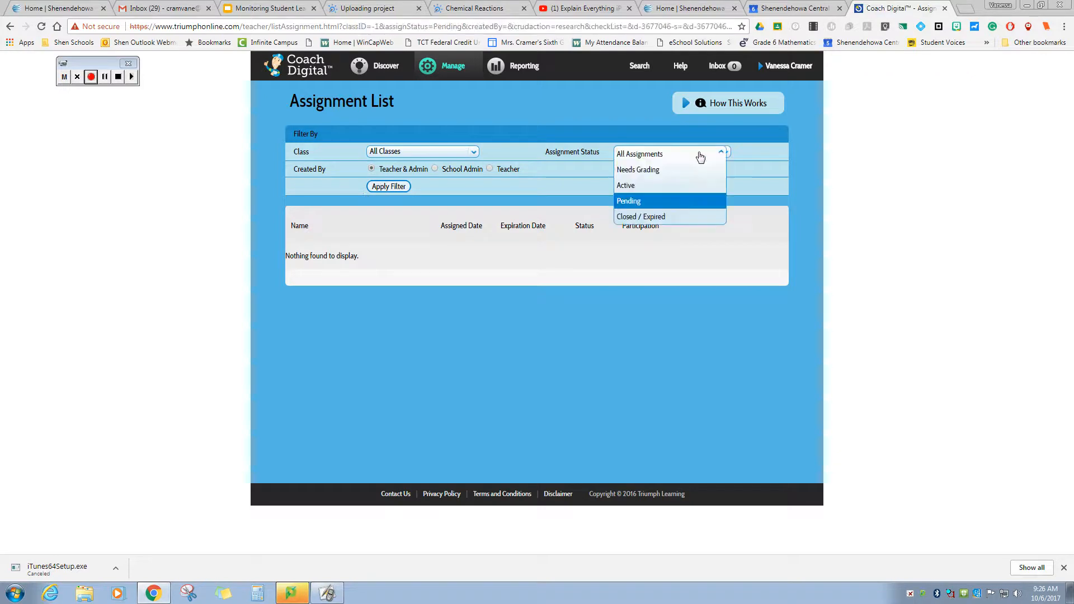
{"action": "left_click", "coordinate": [685, 185]}
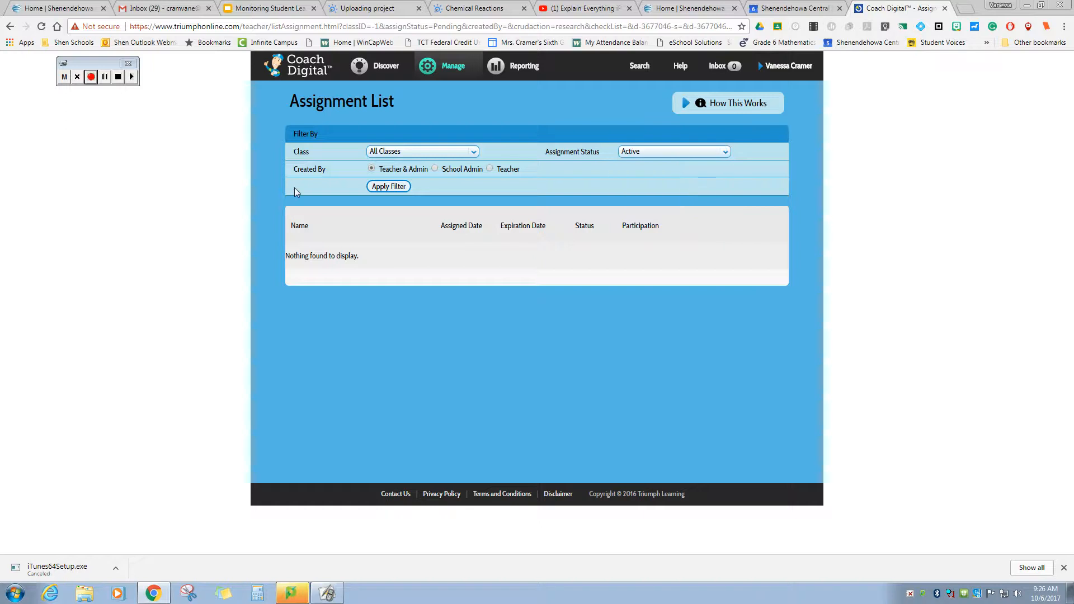
{"action": "left_click", "coordinate": [390, 191]}
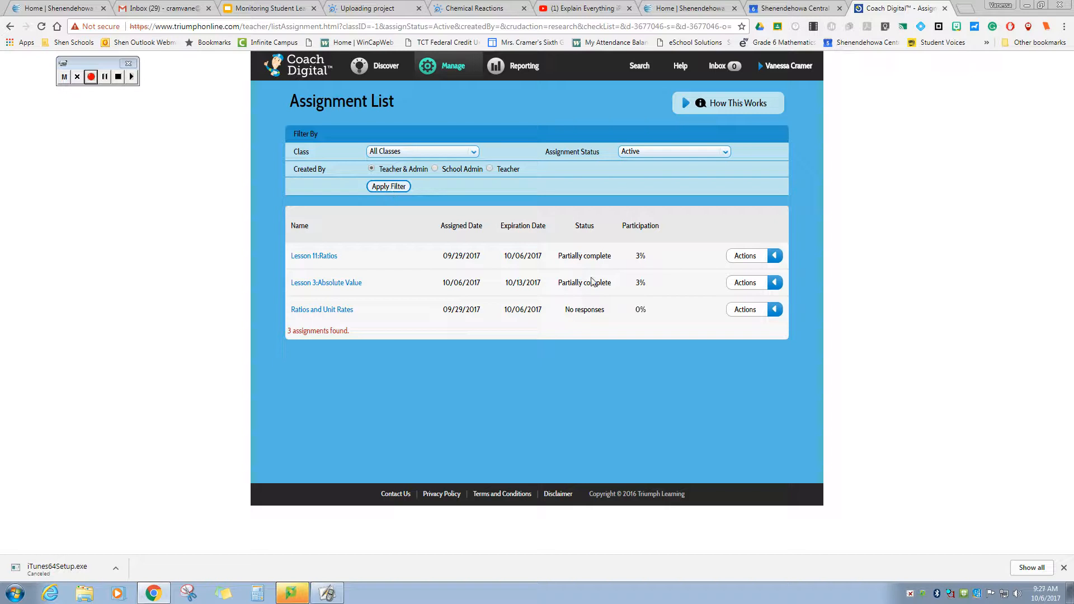
{"action": "left_click", "coordinate": [771, 283]}
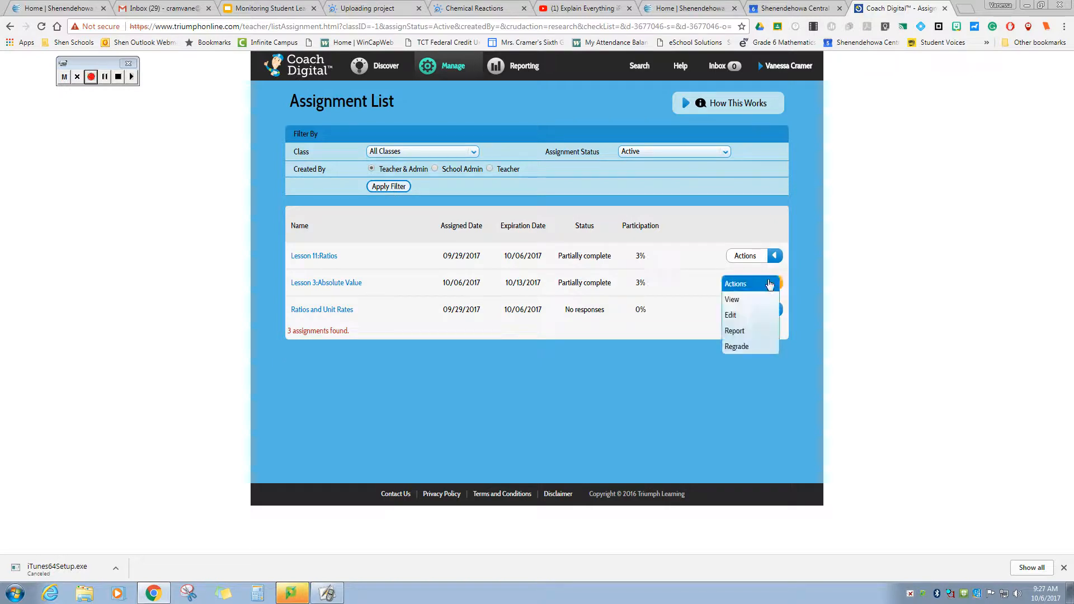
{"action": "left_click", "coordinate": [756, 331]}
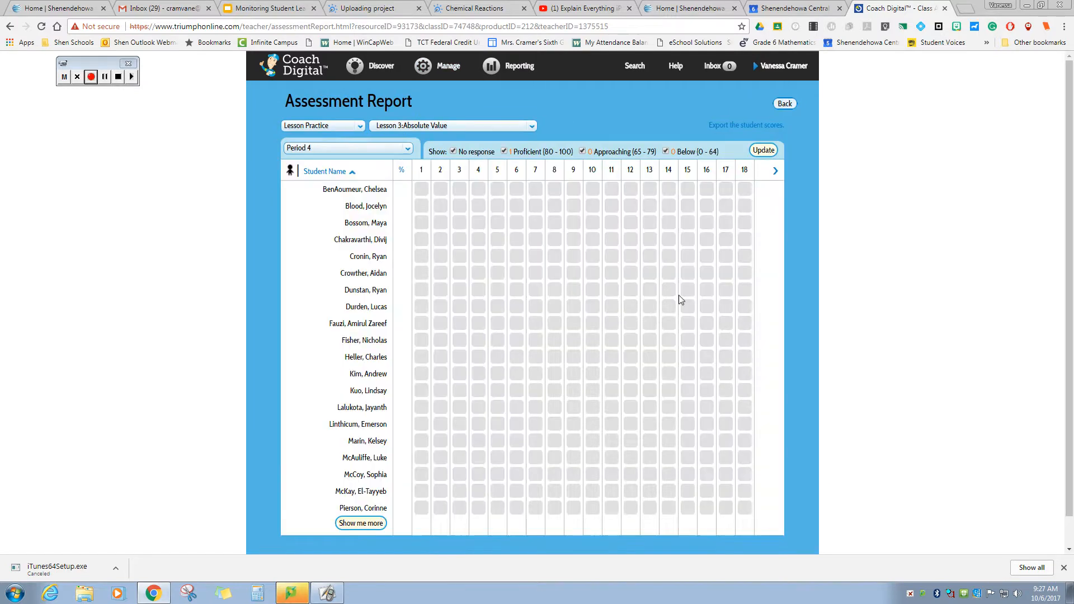
- Load the remaining Period 4 students into the Lesson 3 assessment report
{"action": "scroll", "coordinate": [679, 297], "scroll_direction": "down", "scroll_amount": 1}
{"action": "scroll", "coordinate": [680, 296], "scroll_direction": "up", "scroll_amount": 1}
{"action": "scroll", "coordinate": [646, 266], "scroll_direction": "down", "scroll_amount": 1}
{"action": "scroll", "coordinate": [647, 267], "scroll_direction": "up", "scroll_amount": 1}
{"action": "left_click", "coordinate": [363, 524]}
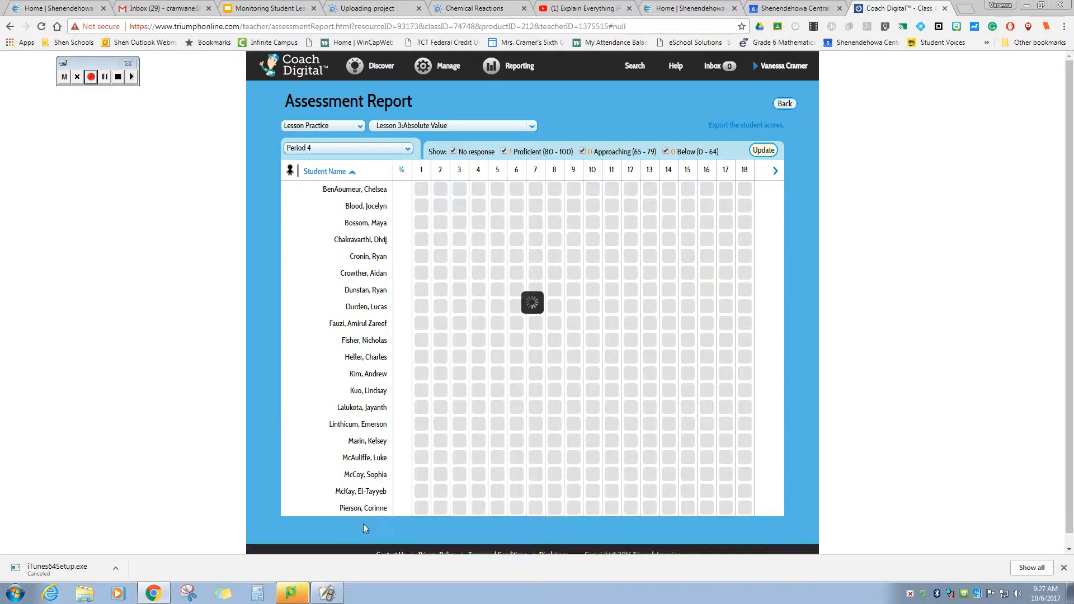
{"action": "scroll", "coordinate": [627, 359], "scroll_direction": "down", "scroll_amount": 3}
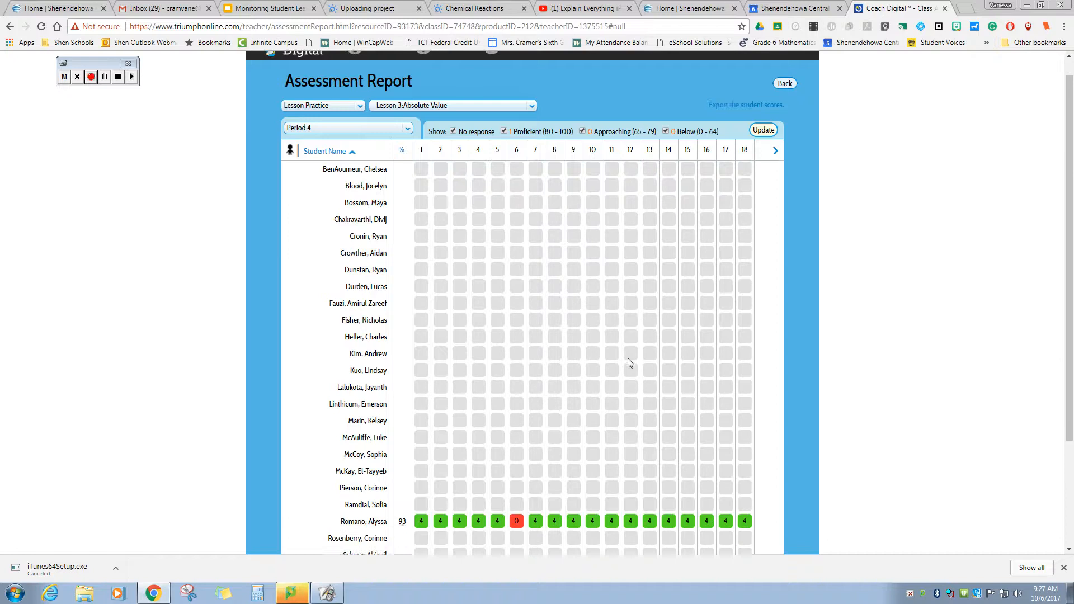
- Check the 93% student's question points and open the item review for question 1
{"action": "left_click", "coordinate": [402, 379]}
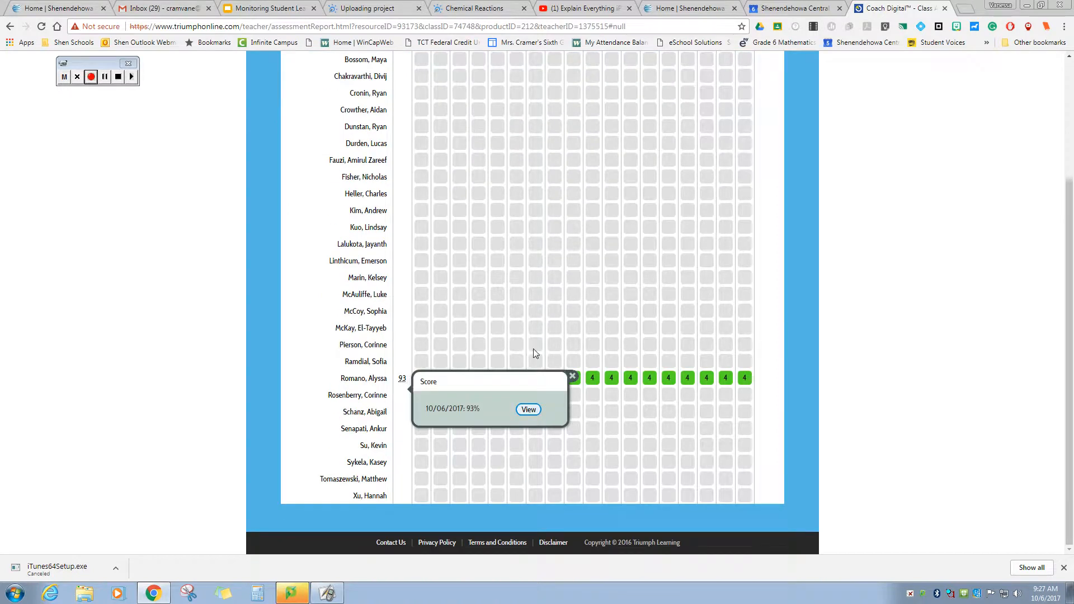
{"action": "left_click", "coordinate": [572, 376]}
{"action": "left_click", "coordinate": [441, 379]}
{"action": "left_click", "coordinate": [614, 360]}
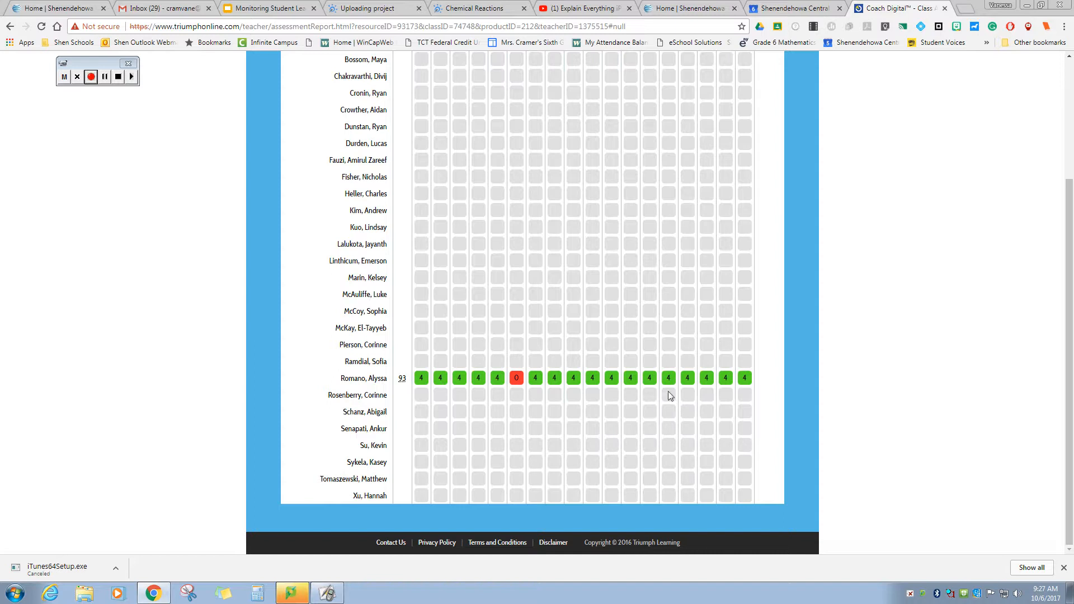
{"action": "left_click", "coordinate": [425, 379]}
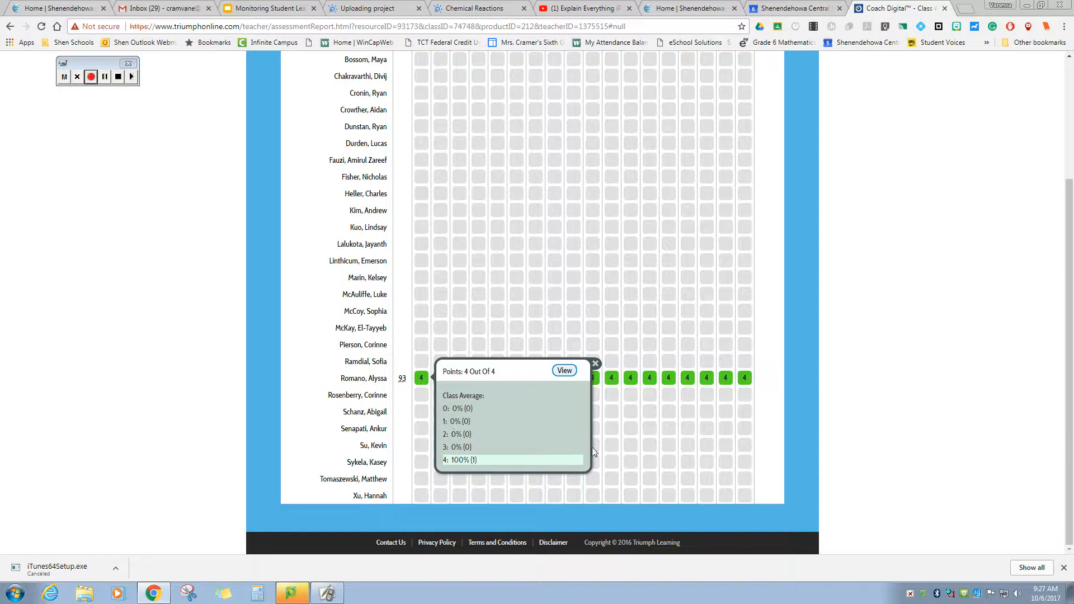
{"action": "left_click", "coordinate": [564, 371]}
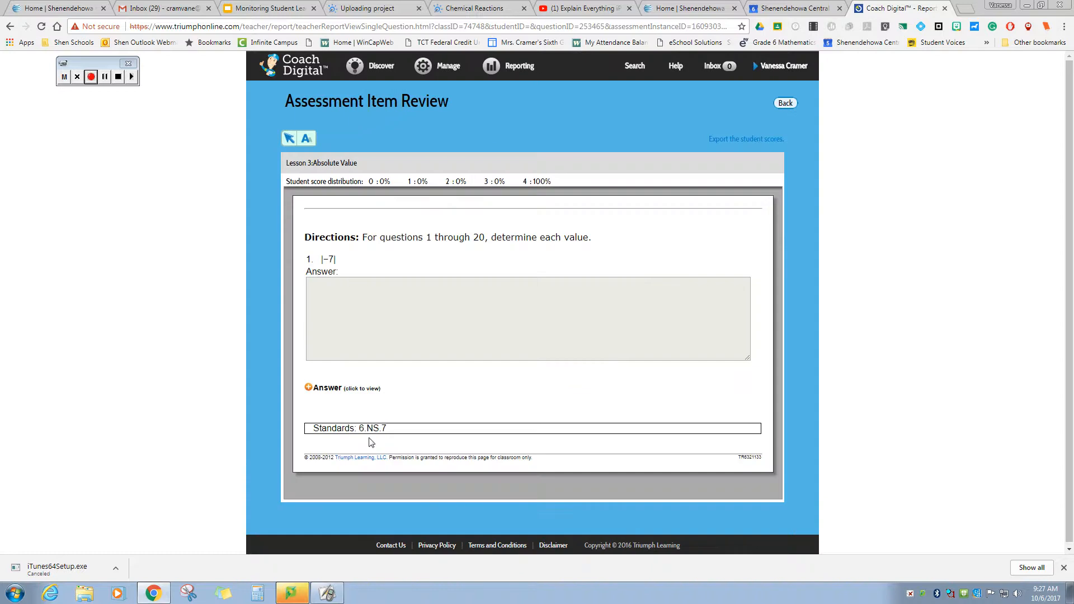
- Go back to the Period 4 report, load all students and scroll through the grid
{"action": "left_click", "coordinate": [9, 28]}
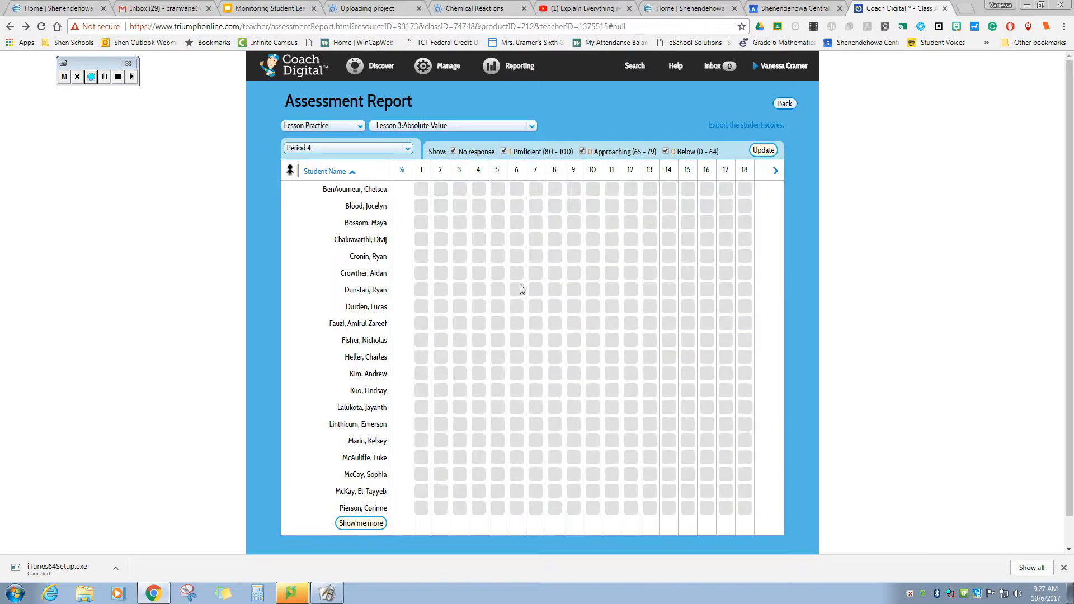
{"action": "left_click", "coordinate": [361, 522]}
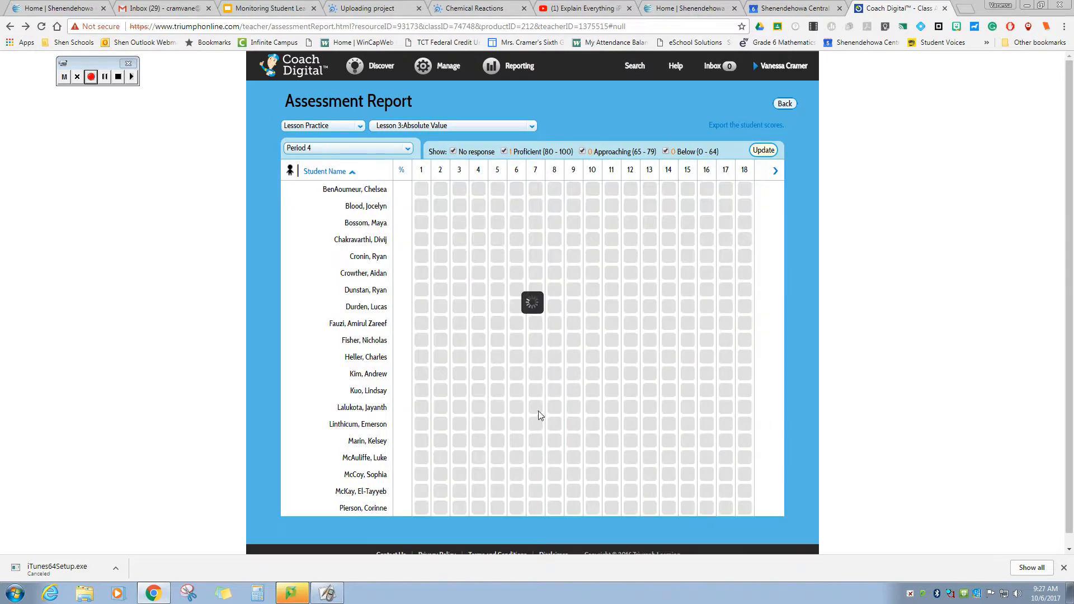
{"action": "scroll", "coordinate": [586, 412], "scroll_direction": "down", "scroll_amount": 2}
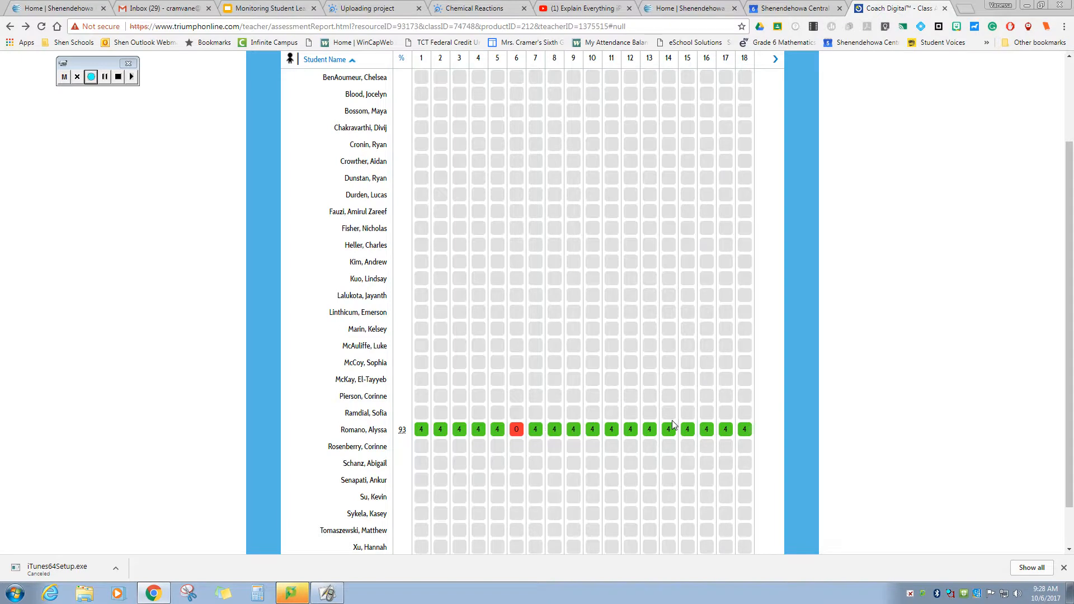
{"action": "scroll", "coordinate": [666, 441], "scroll_direction": "up", "scroll_amount": 2}
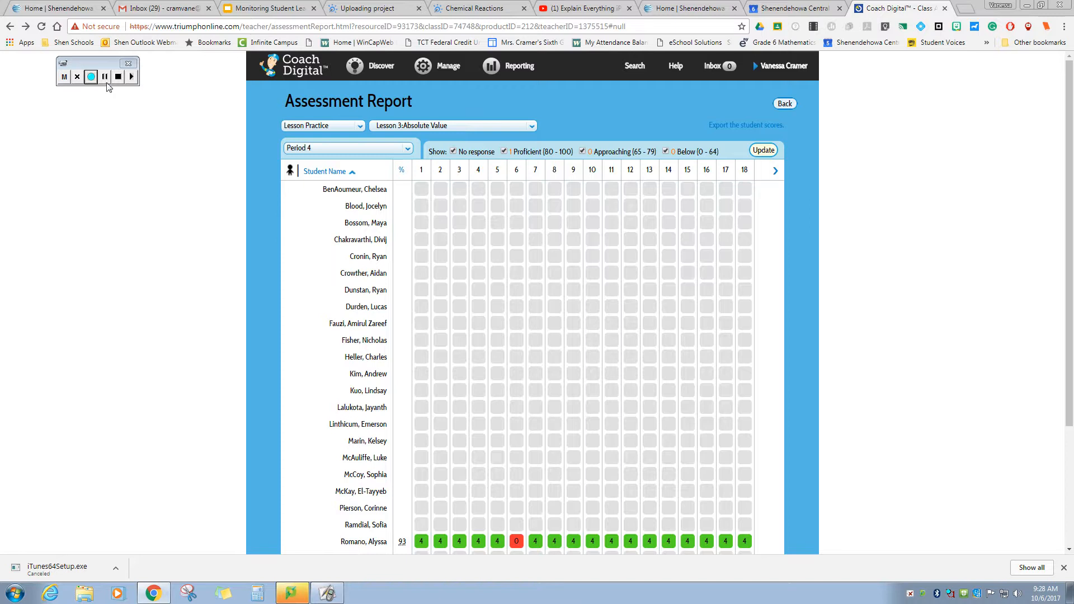
{"action": "left_click", "coordinate": [91, 76]}
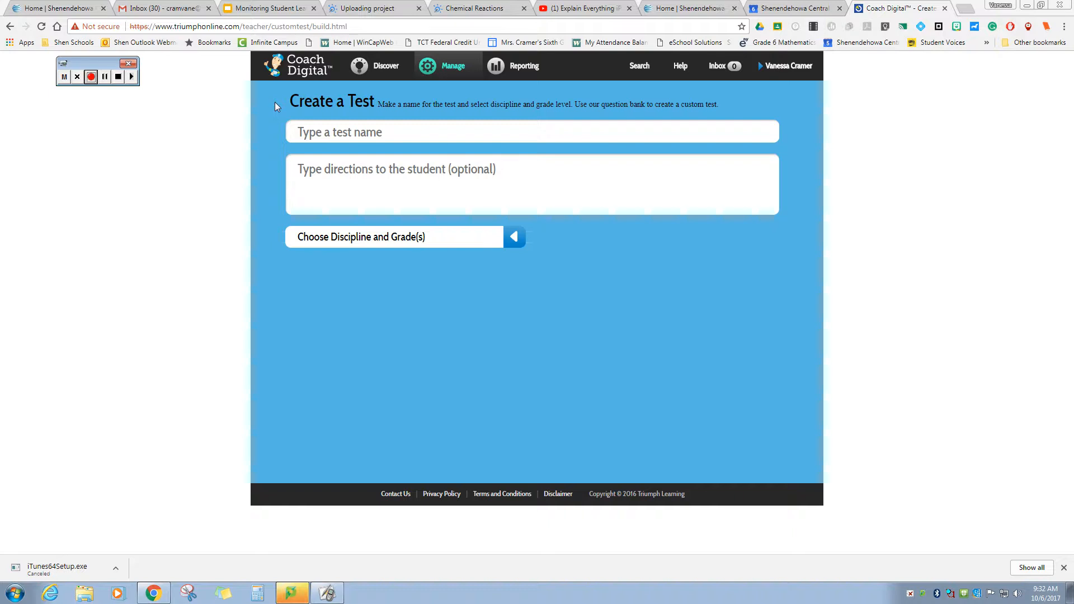
- Create test 'Demo' with directions 'Pick the choice that answers the question.' for Math Grade 6
{"action": "mouse_move", "coordinate": [445, 65]}
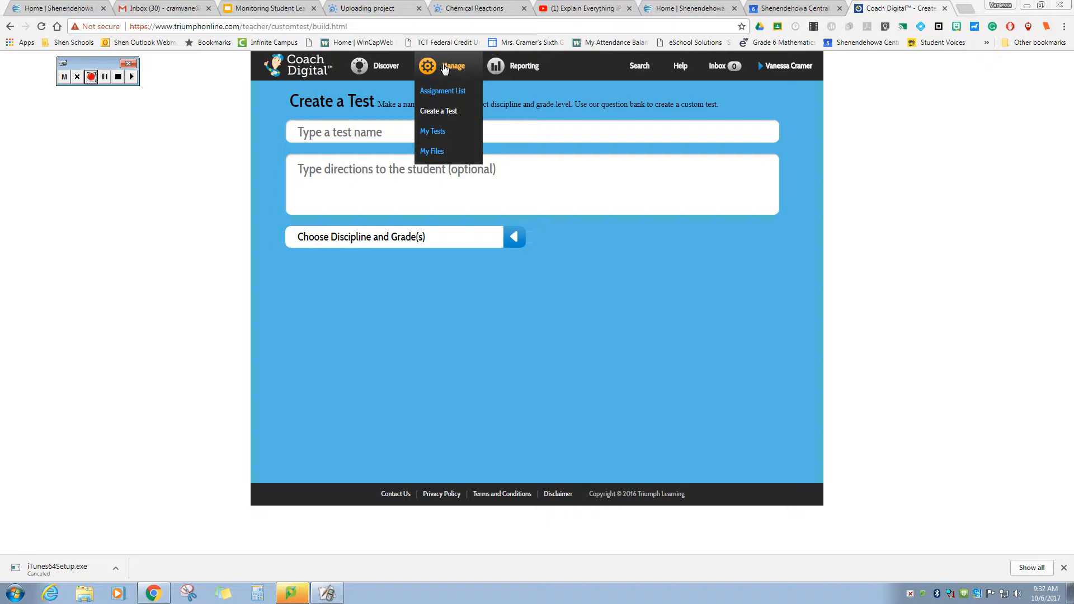
{"action": "left_click", "coordinate": [438, 111]}
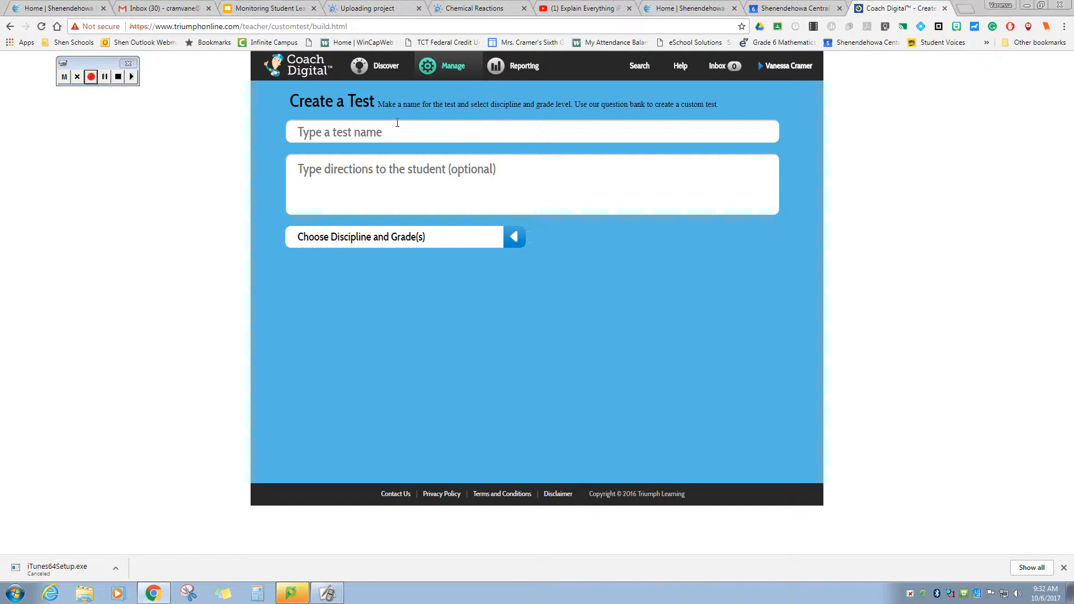
{"action": "type", "text": "Demo"}
{"action": "key", "text": "Tab"}
{"action": "type", "text": "Pi"}
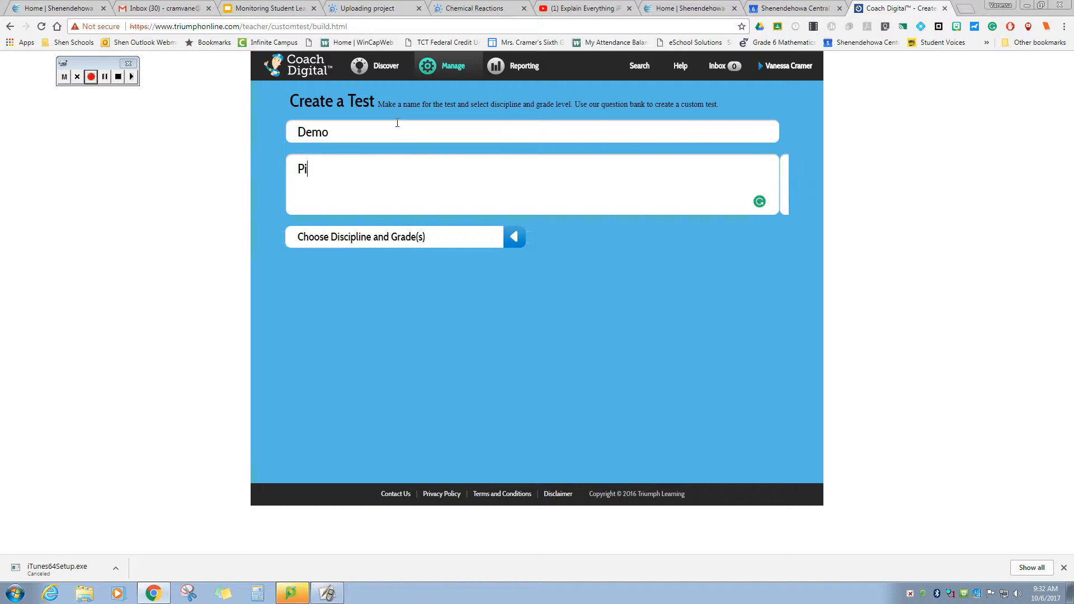
{"action": "type", "text": "ck the choice that answers"}
{"action": "key", "text": "BackSpace"}
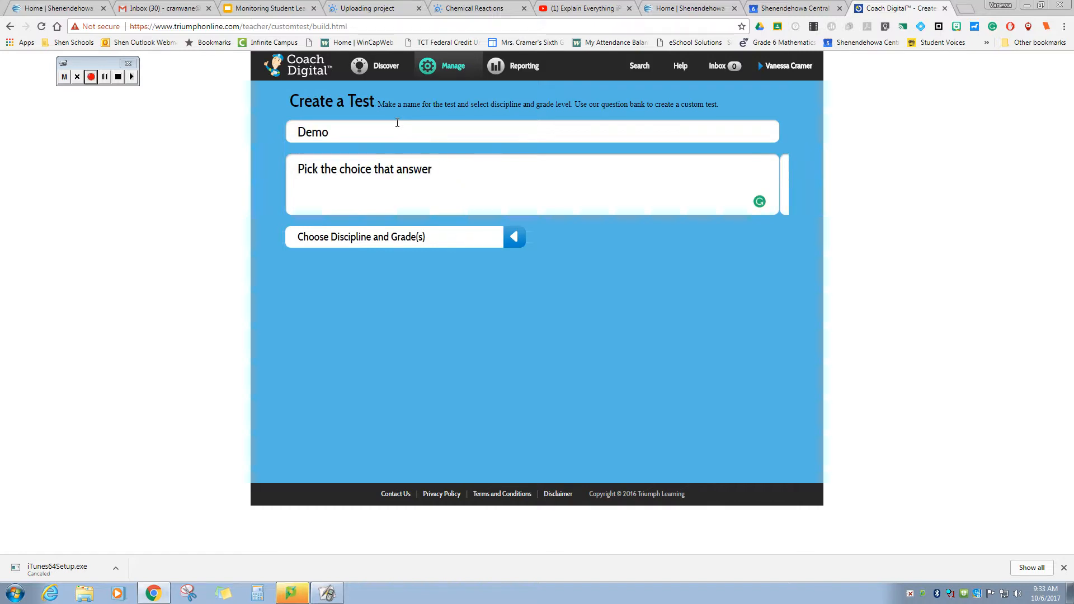
{"action": "type", "text": "s the question."}
{"action": "left_click", "coordinate": [518, 246]}
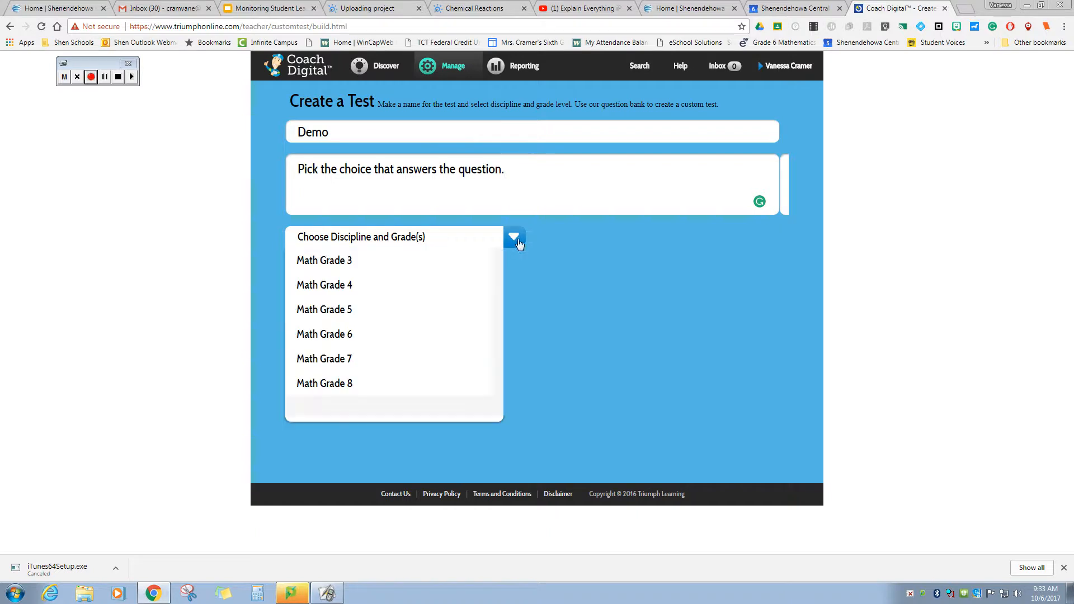
{"action": "left_click", "coordinate": [420, 335]}
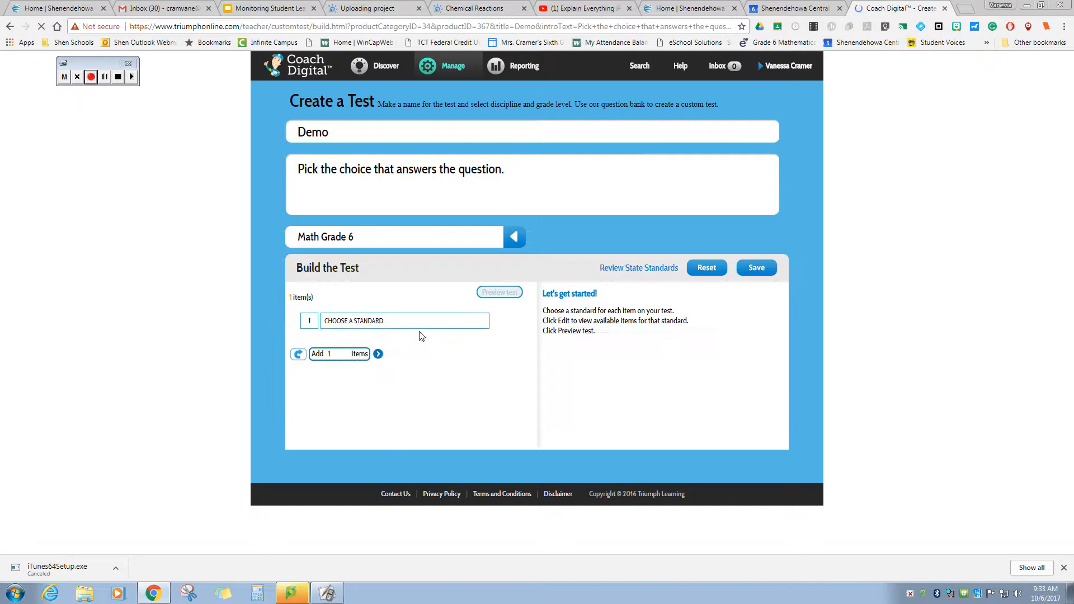
- Set the first test item's standard to 6.RP.3
{"action": "left_click", "coordinate": [433, 322]}
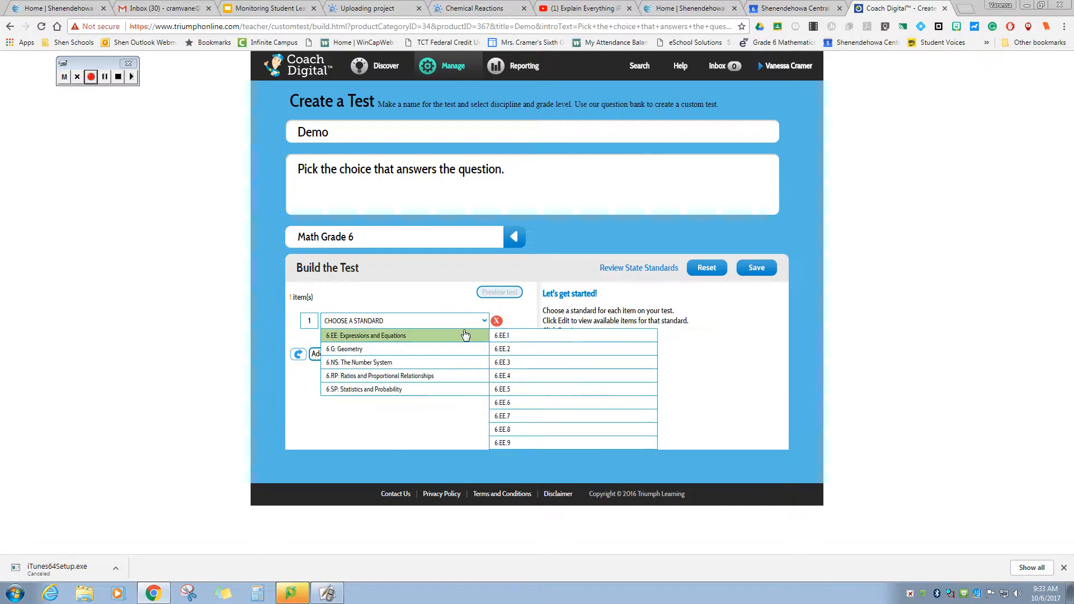
{"action": "mouse_move", "coordinate": [479, 381]}
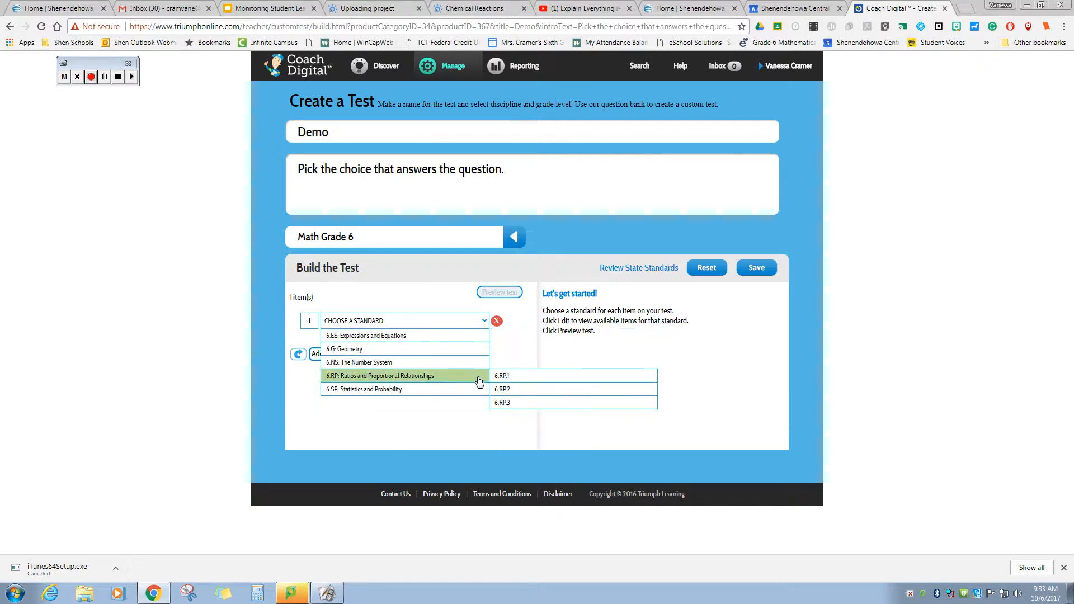
{"action": "left_click", "coordinate": [527, 403]}
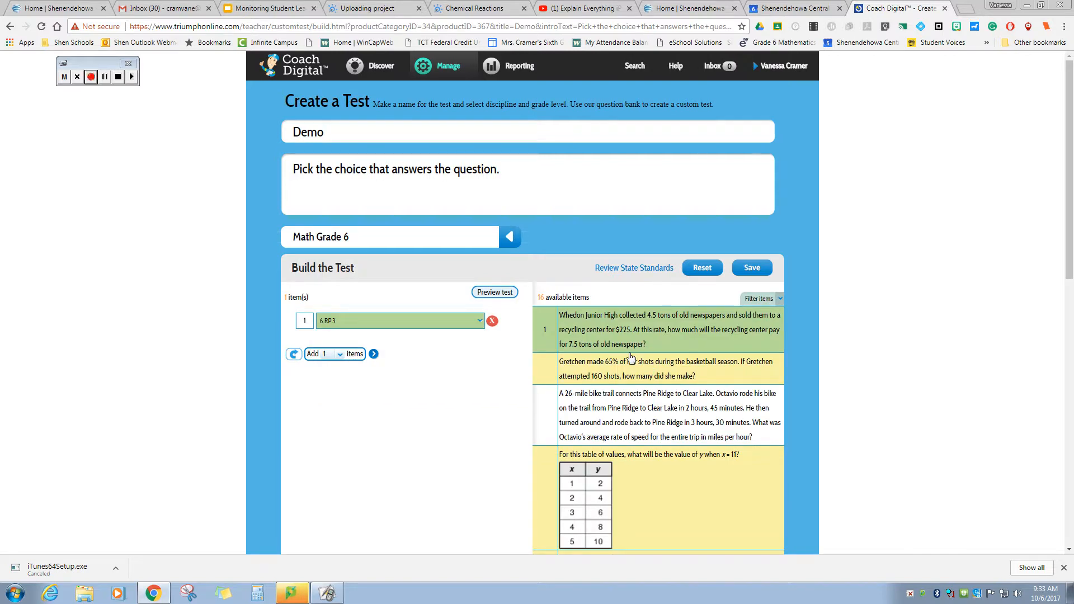
- Filter the available items to hide manually-graded essay items
{"action": "scroll", "coordinate": [598, 328], "scroll_direction": "down", "scroll_amount": 6}
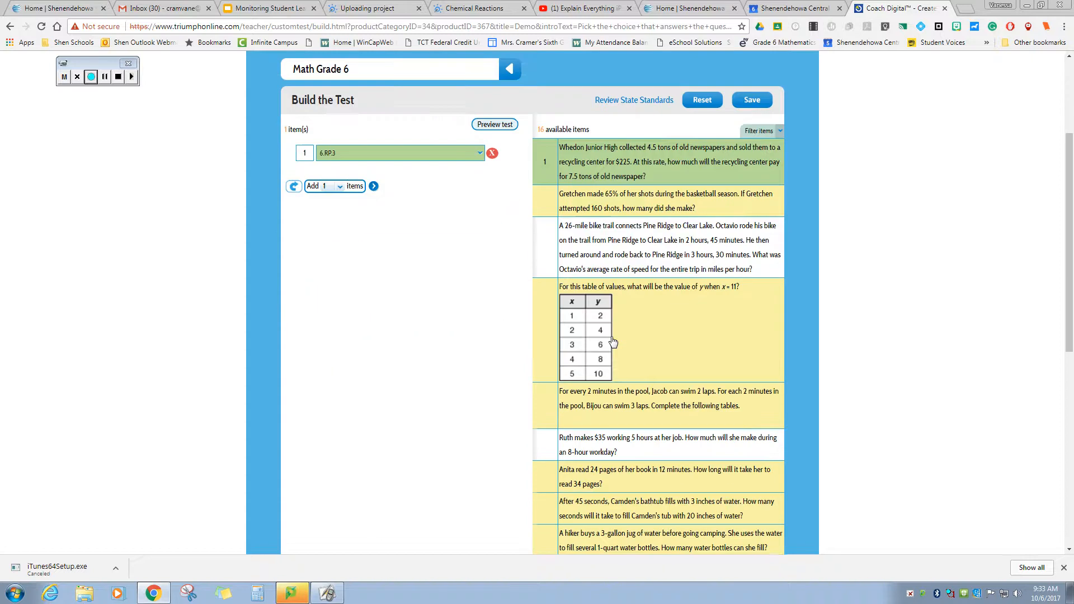
{"action": "scroll", "coordinate": [613, 340], "scroll_direction": "down", "scroll_amount": 5}
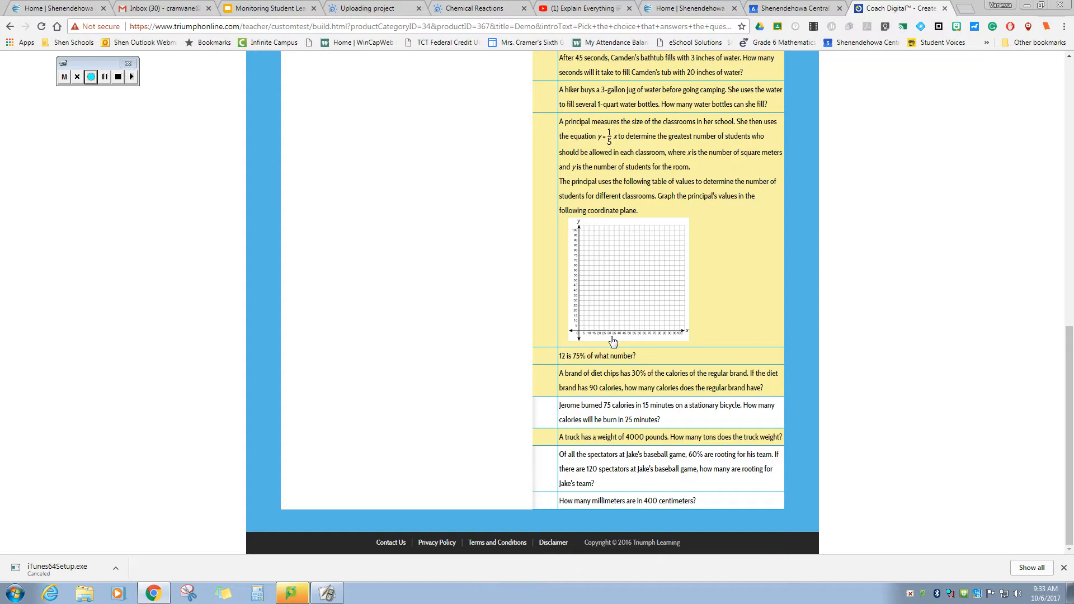
{"action": "scroll", "coordinate": [613, 340], "scroll_direction": "up", "scroll_amount": 11}
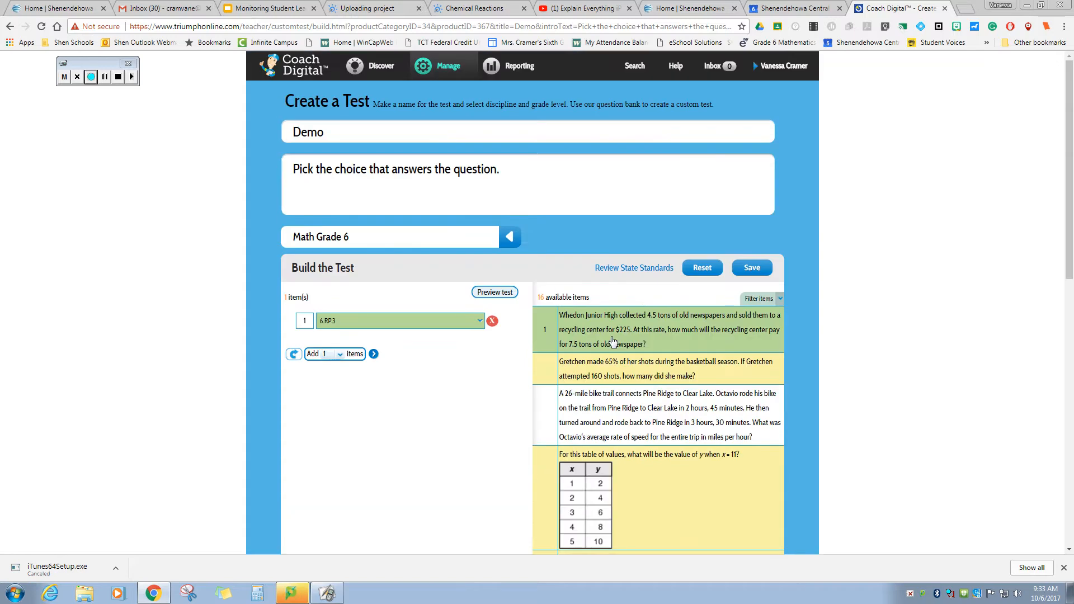
{"action": "left_click", "coordinate": [782, 301]}
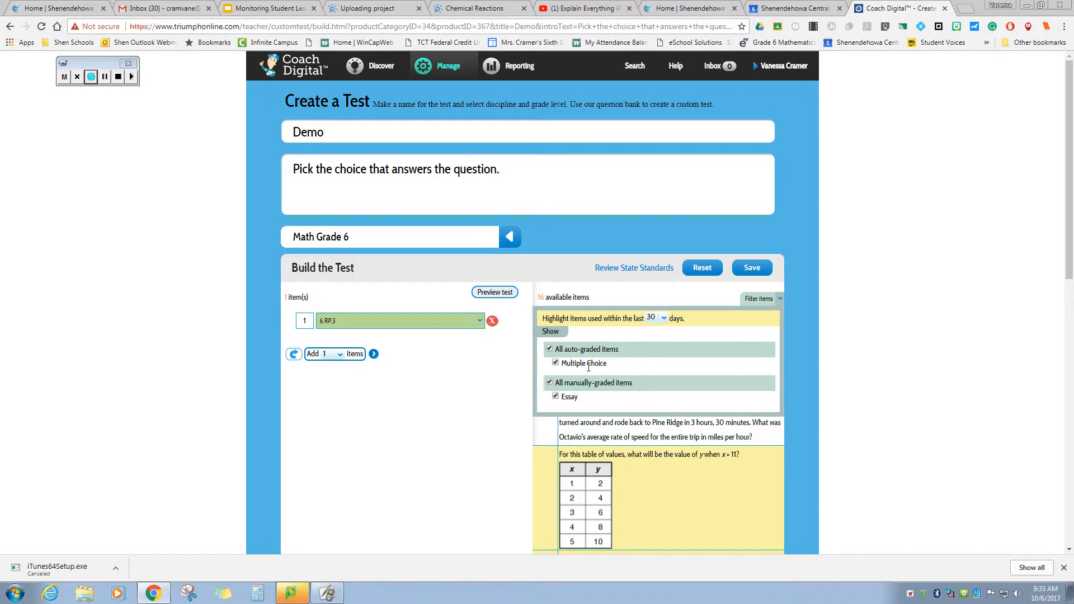
{"action": "left_click", "coordinate": [549, 384]}
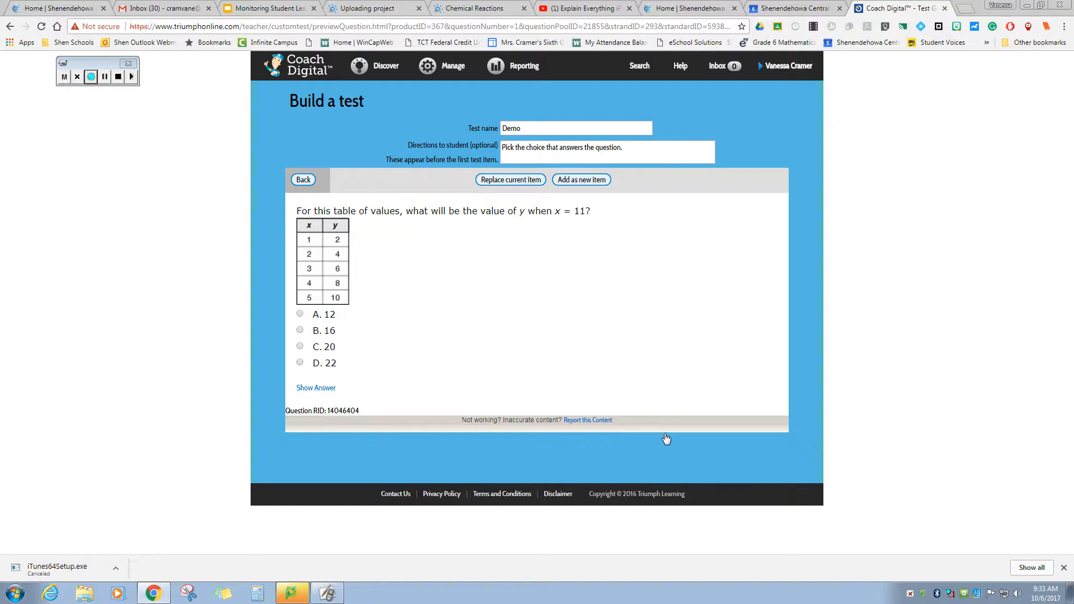
- Leave the preview and filter out manually-graded items again
{"action": "left_click", "coordinate": [304, 180]}
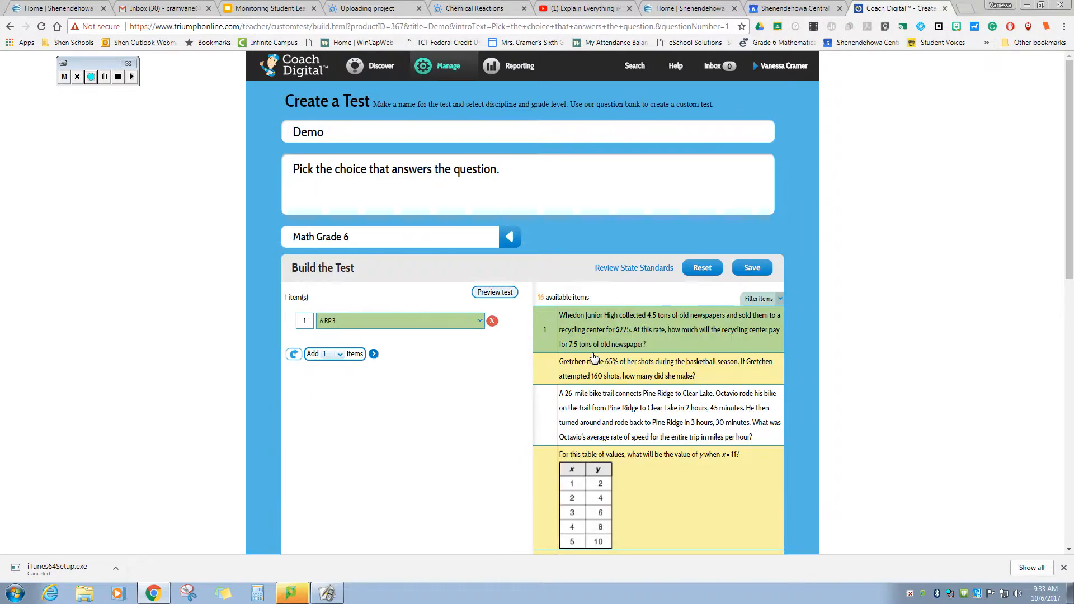
{"action": "left_click", "coordinate": [776, 300]}
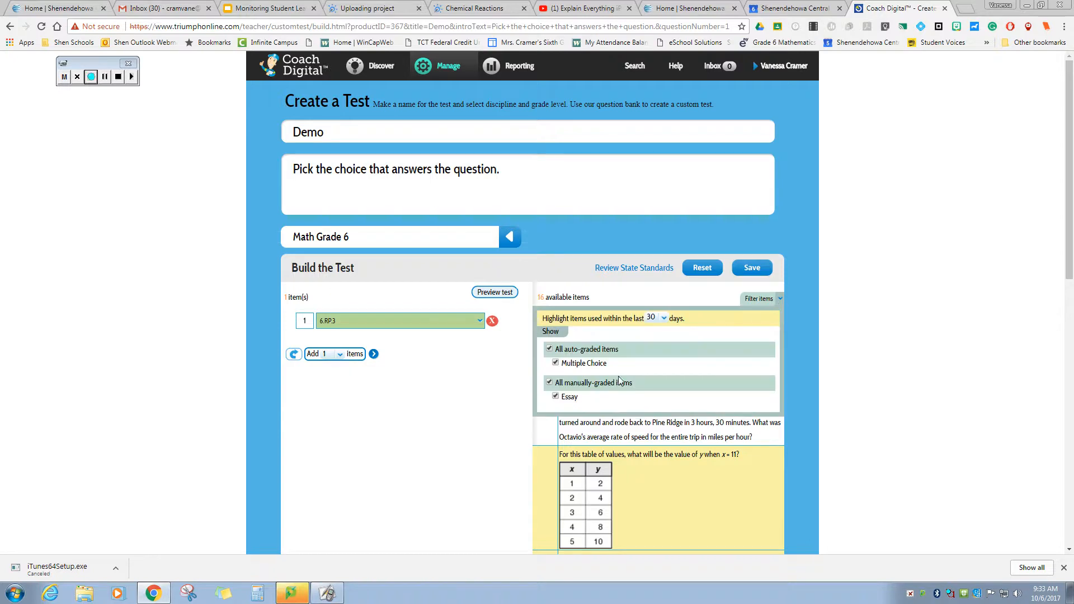
{"action": "left_click", "coordinate": [549, 383]}
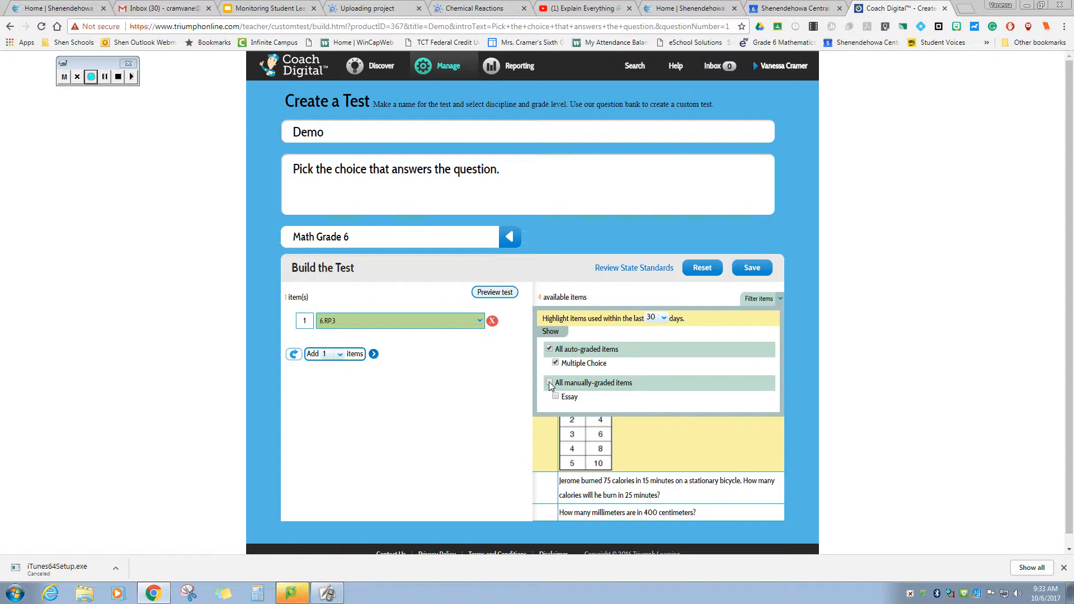
- Add the table-of-values question (y when x = 11) to Demo as a new item
{"action": "scroll", "coordinate": [648, 452], "scroll_direction": "down", "scroll_amount": 1}
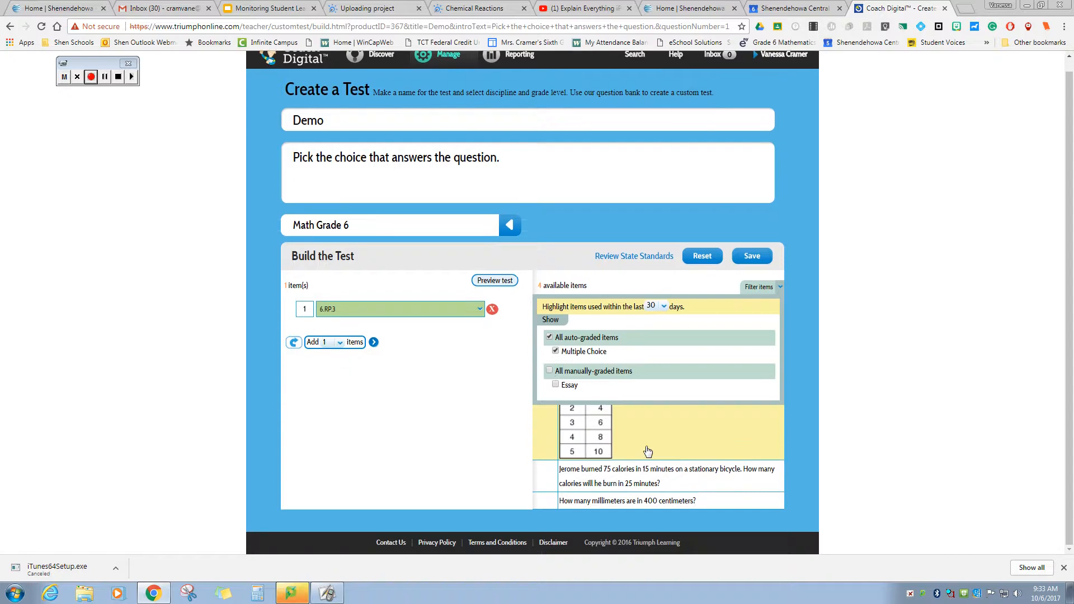
{"action": "left_click", "coordinate": [542, 436]}
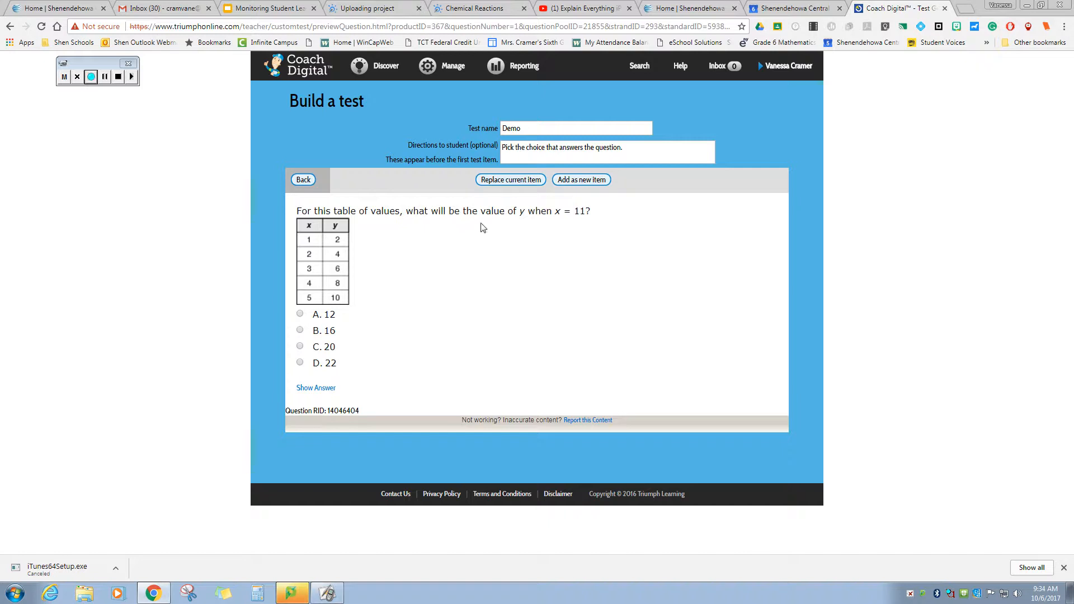
{"action": "left_click", "coordinate": [584, 180]}
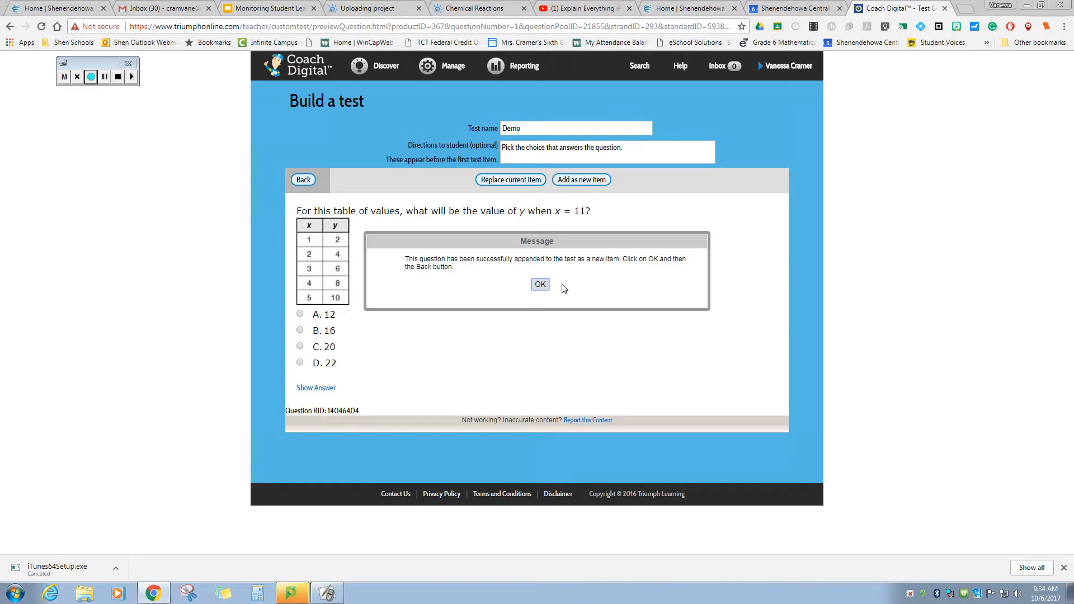
{"action": "left_click", "coordinate": [540, 285]}
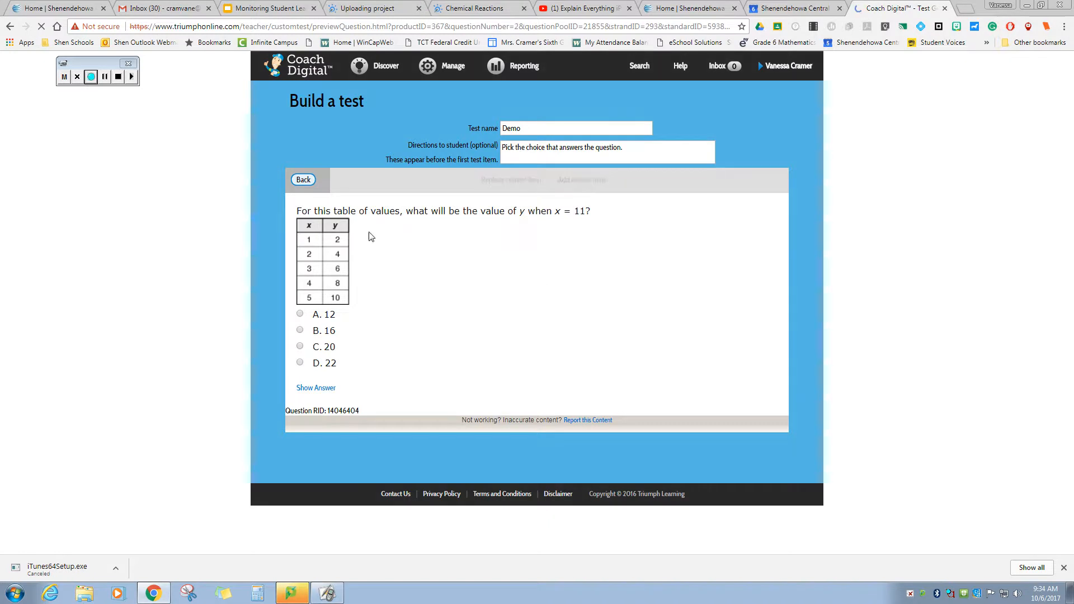
{"action": "left_click", "coordinate": [305, 179]}
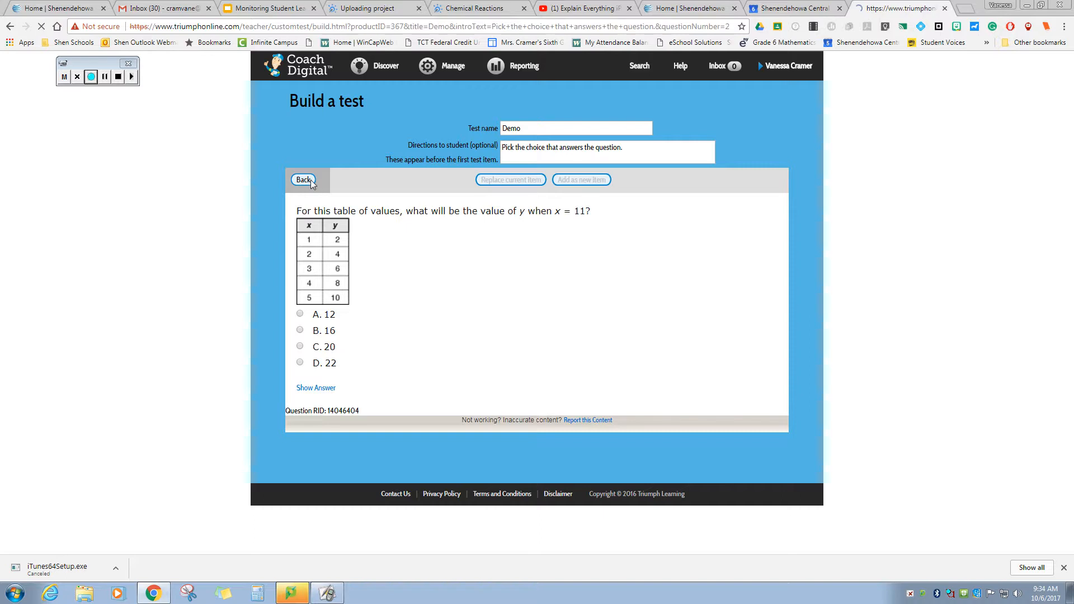
{"action": "scroll", "coordinate": [697, 328], "scroll_direction": "down", "scroll_amount": 1}
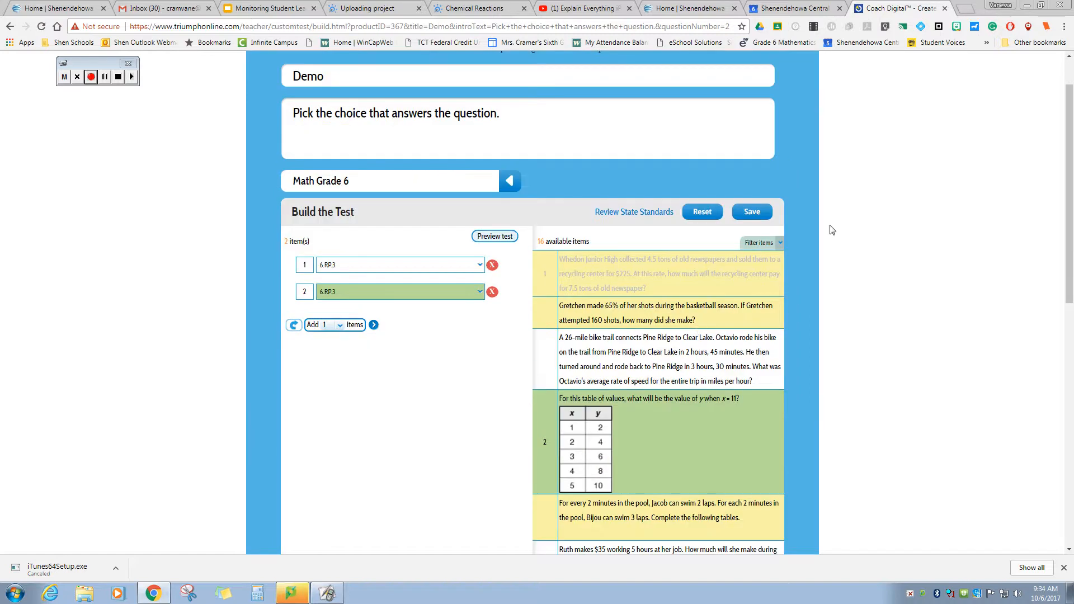
- Show only multiple-choice items and save the Demo test
{"action": "left_click", "coordinate": [777, 249]}
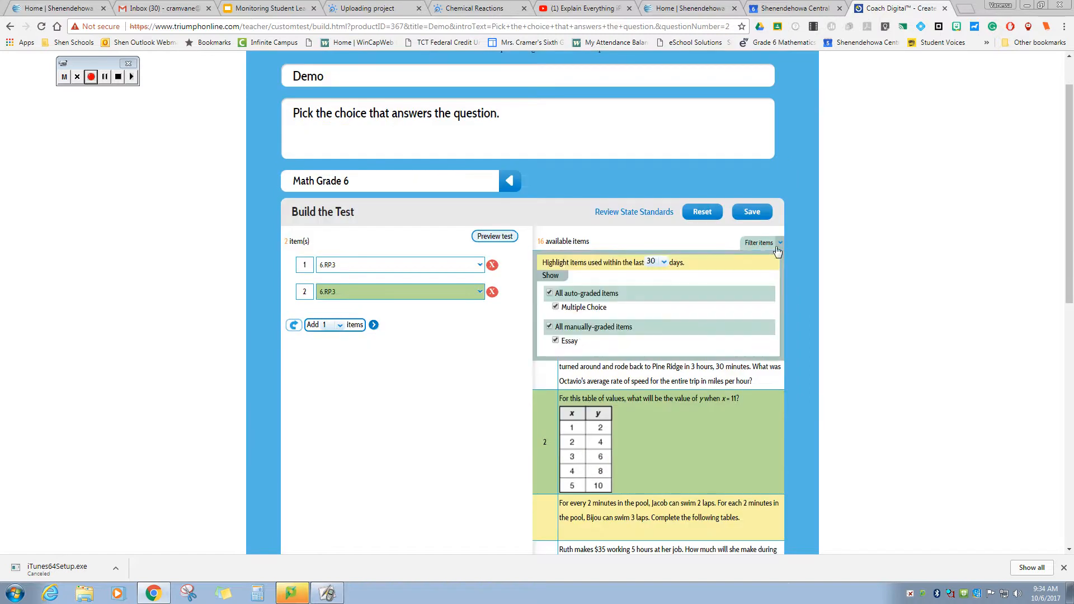
{"action": "left_click", "coordinate": [550, 327]}
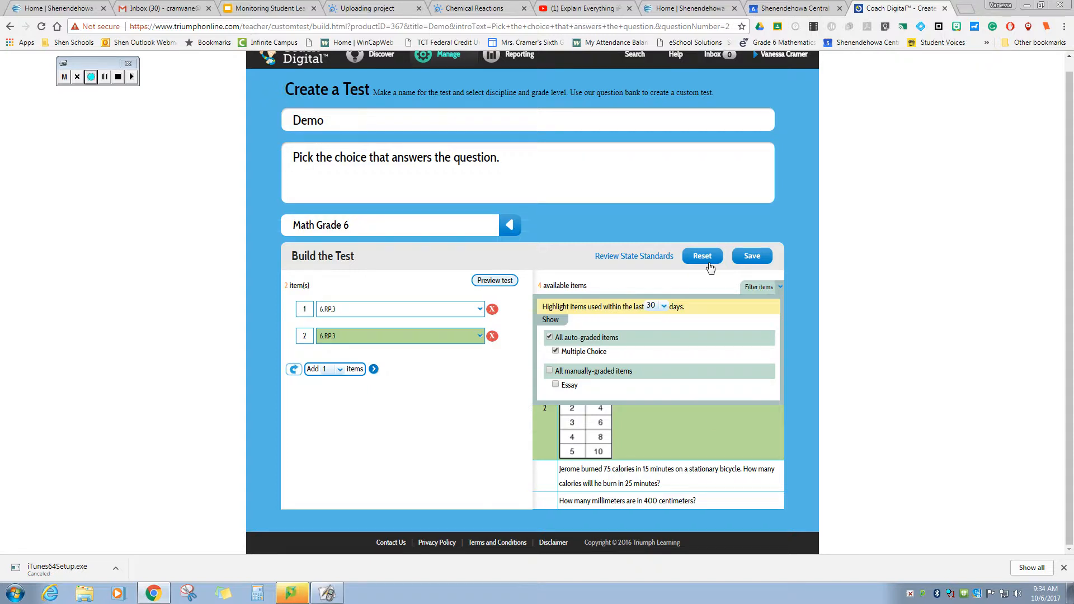
{"action": "left_click", "coordinate": [741, 258]}
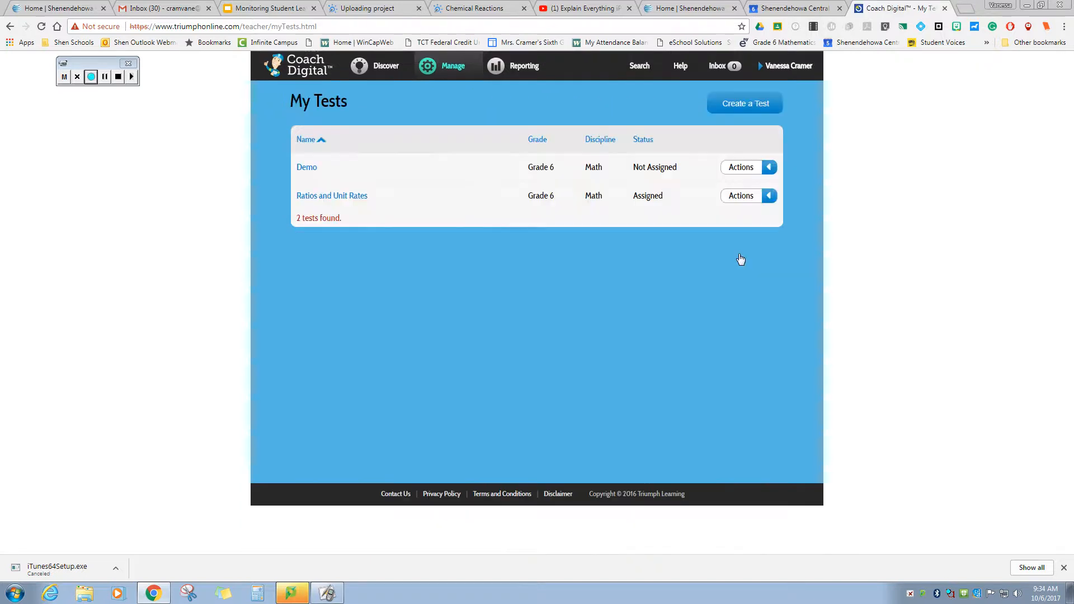
- Open the saved Demo test, check its Actions list, and return to My Tests
{"action": "left_click", "coordinate": [302, 167]}
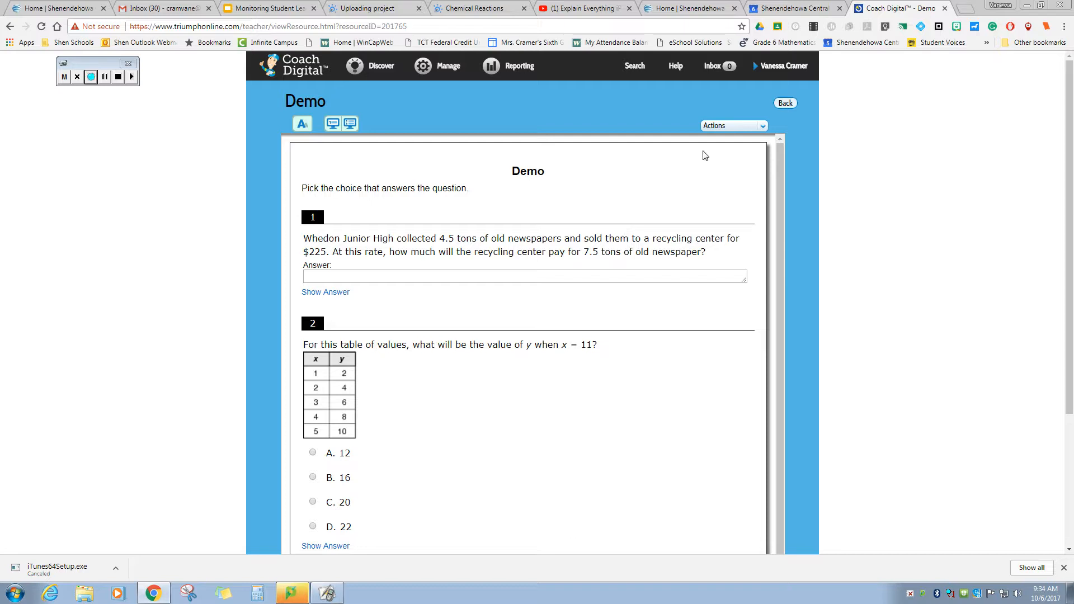
{"action": "left_click", "coordinate": [764, 126]}
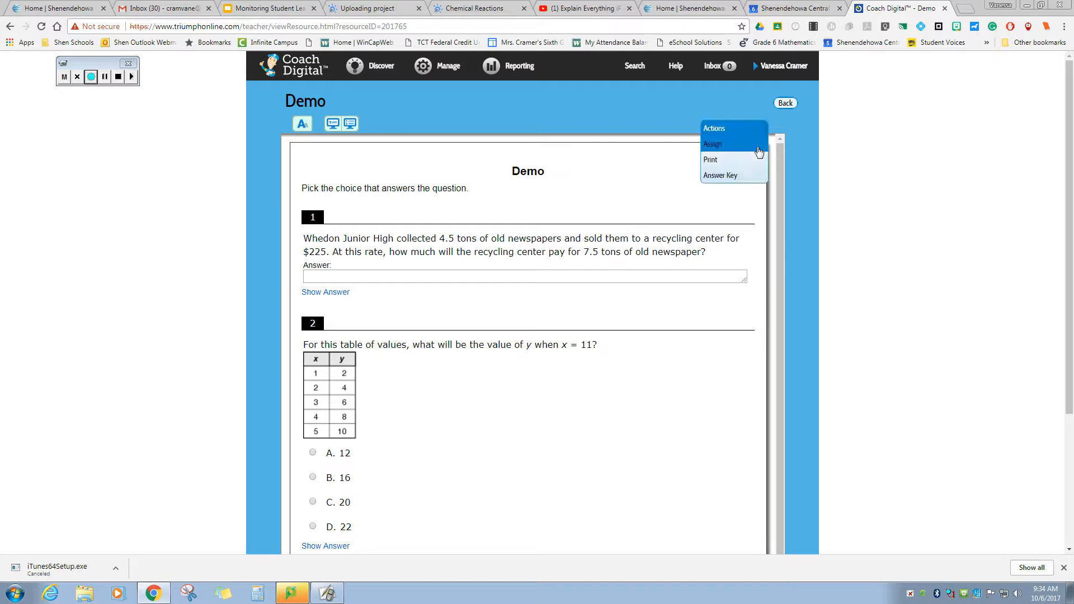
{"action": "left_click", "coordinate": [783, 121]}
{"action": "left_click", "coordinate": [786, 103]}
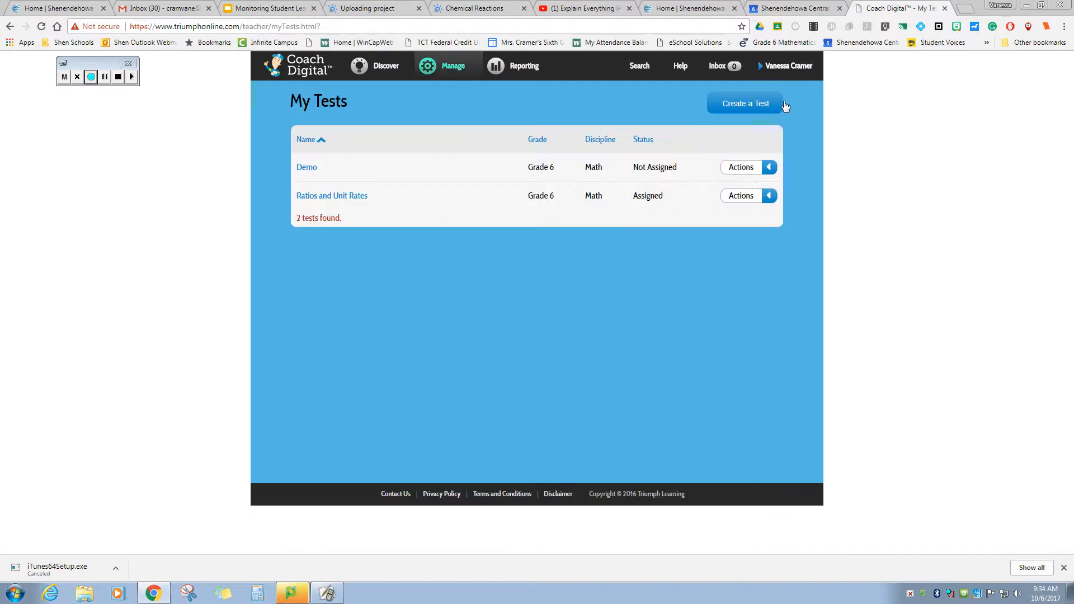
- Edit the Demo test and delete the newspaper question from item 1
{"action": "left_click", "coordinate": [767, 166]}
{"action": "left_click", "coordinate": [754, 202]}
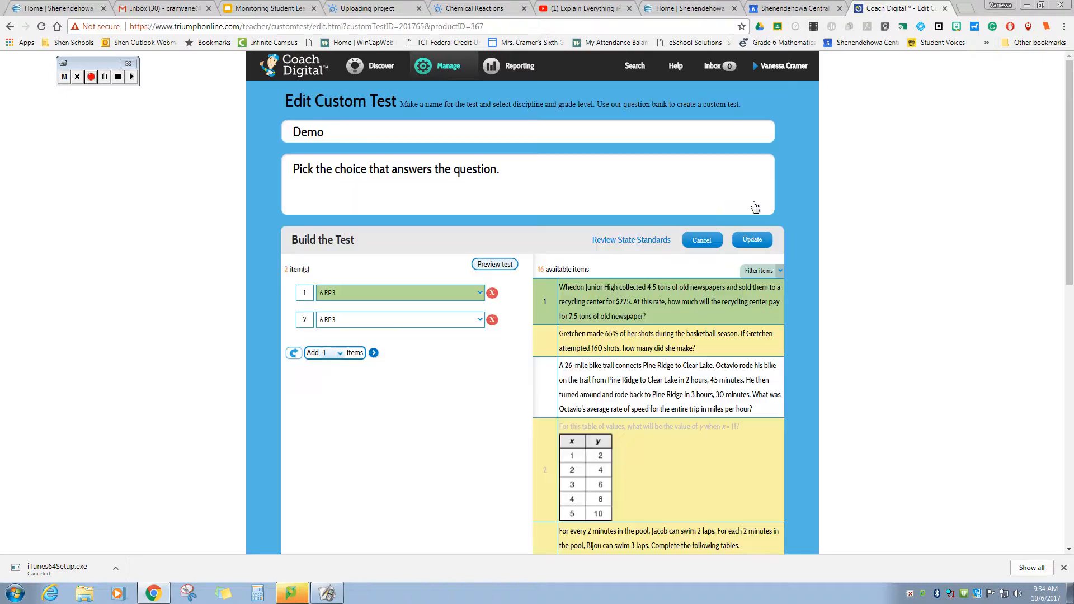
{"action": "left_click", "coordinate": [492, 293]}
{"action": "left_click", "coordinate": [382, 293]}
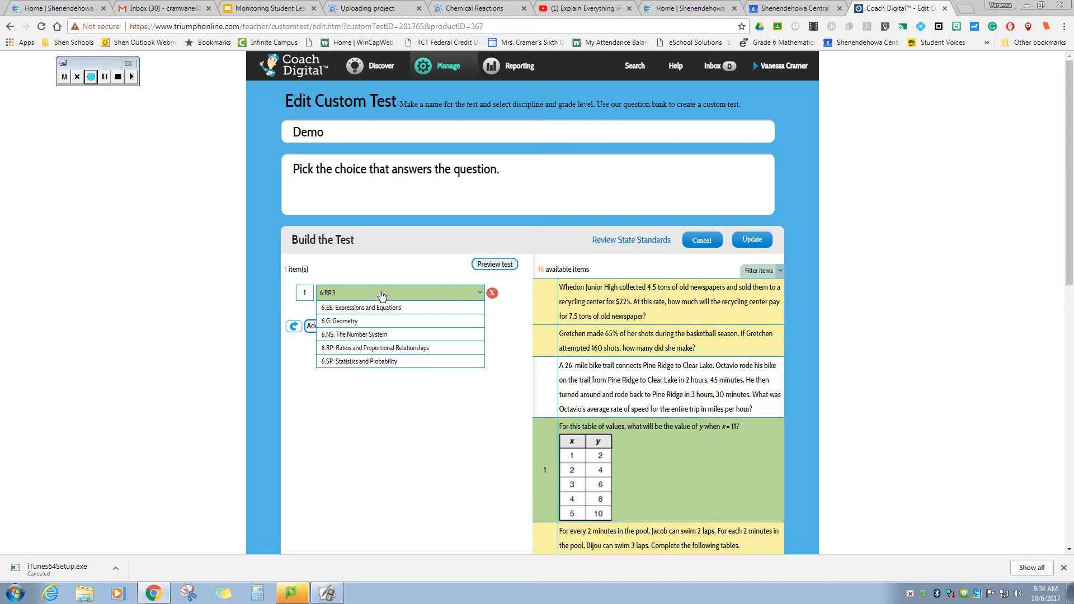
{"action": "left_click", "coordinate": [423, 293]}
- Hide manually-graded items and add the Jerome calories question as a new item
{"action": "left_click", "coordinate": [785, 272]}
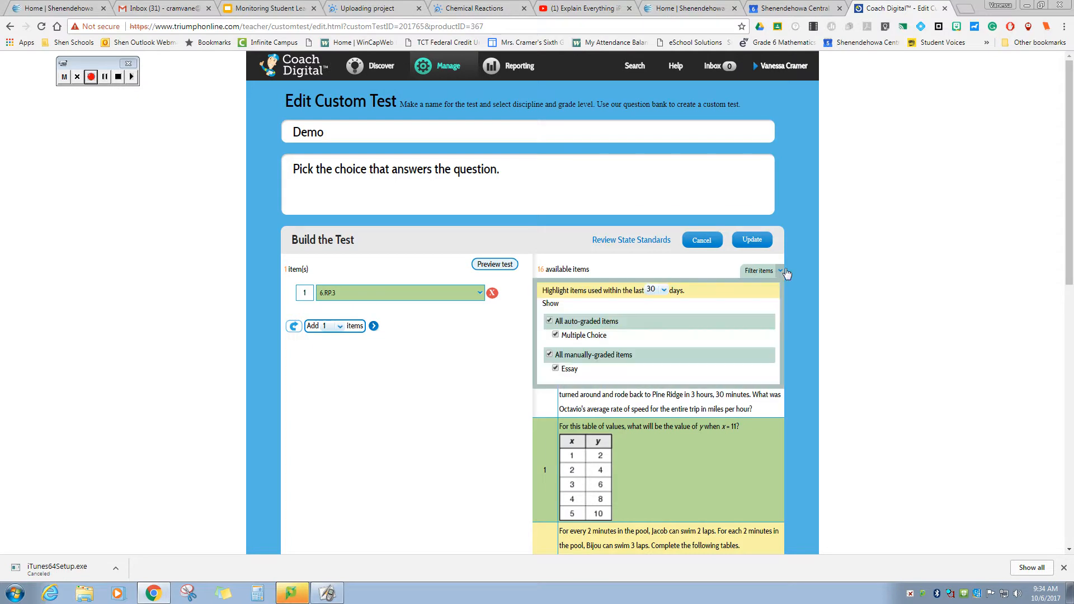
{"action": "left_click", "coordinate": [549, 354]}
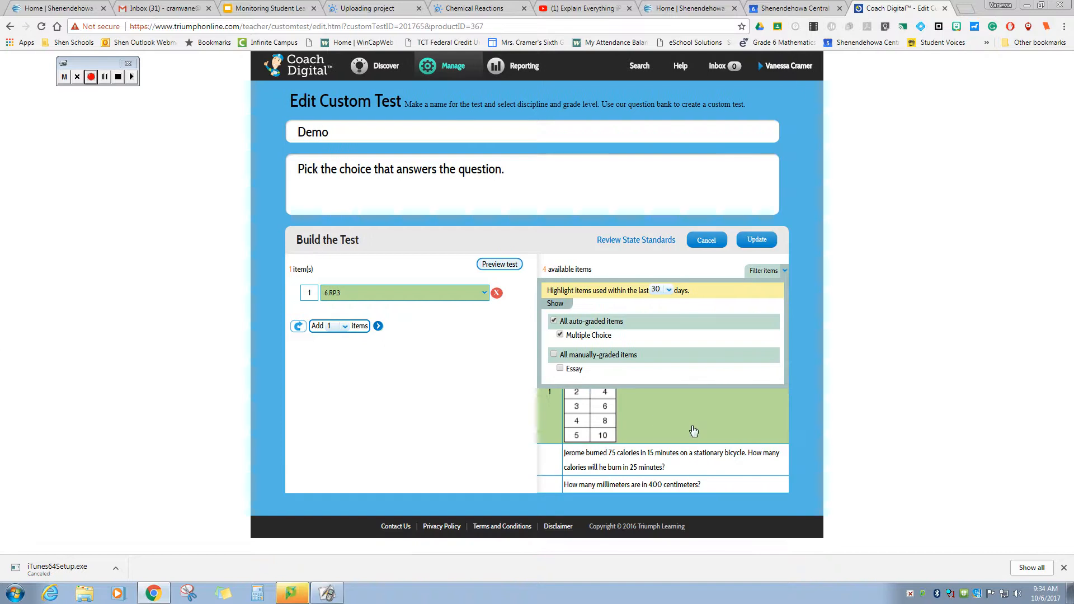
{"action": "left_click", "coordinate": [562, 460]}
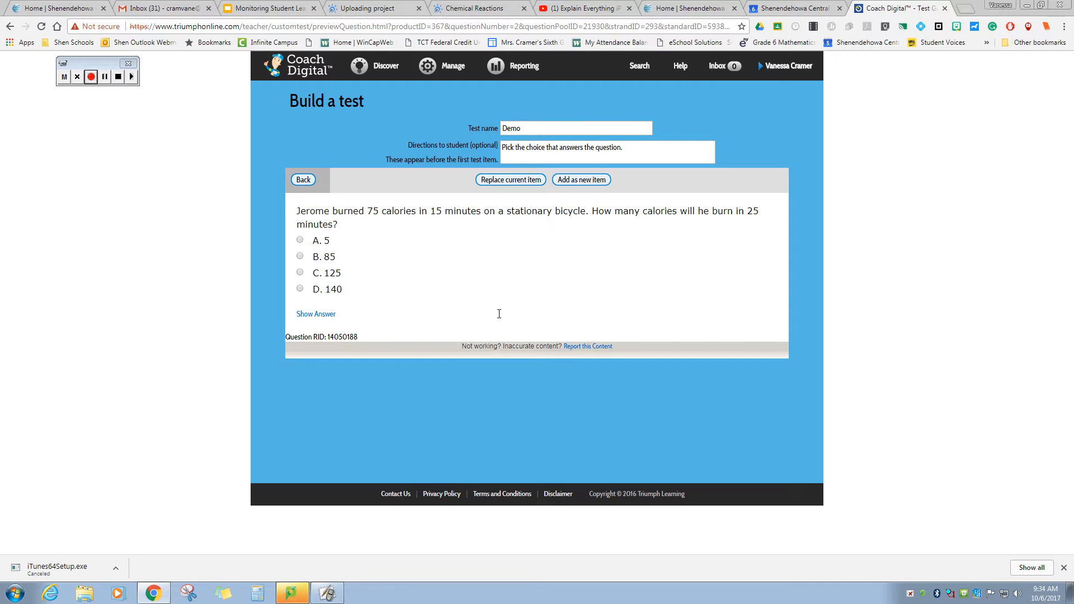
{"action": "left_click", "coordinate": [591, 180]}
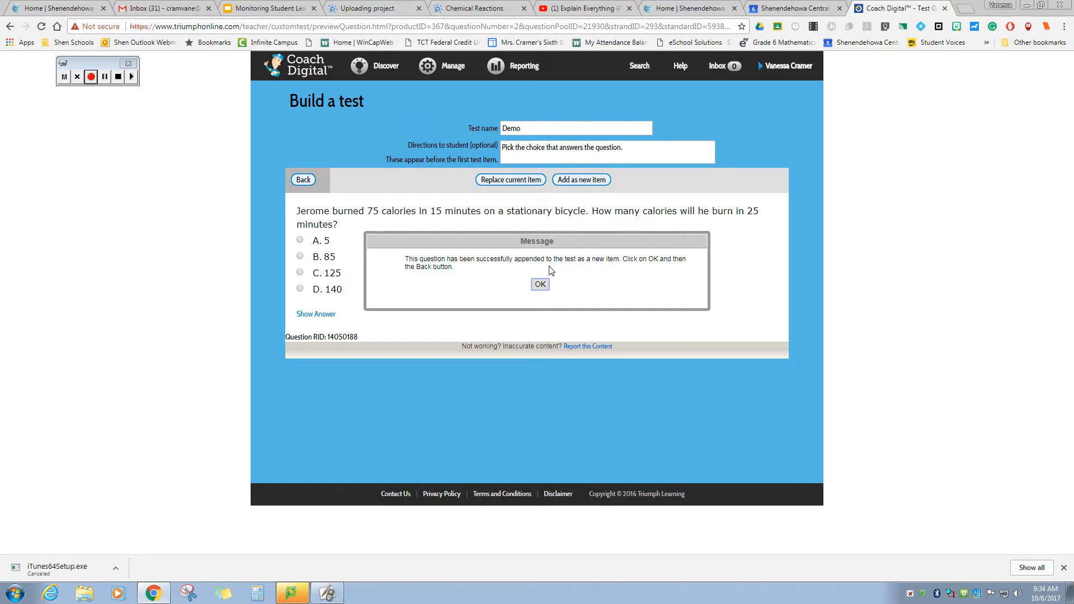
{"action": "left_click", "coordinate": [540, 285]}
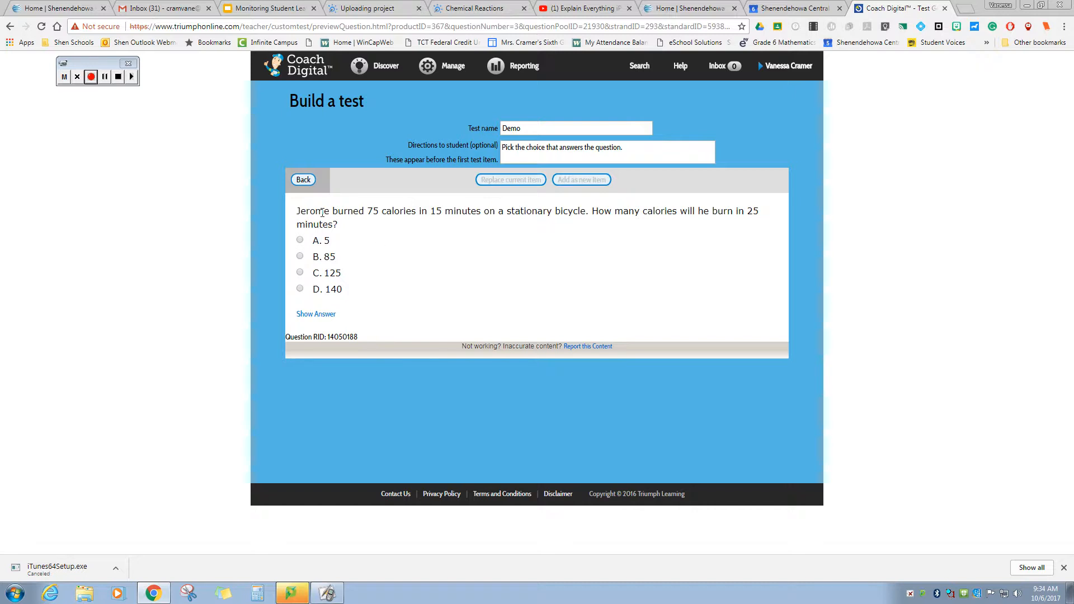
{"action": "left_click", "coordinate": [308, 185]}
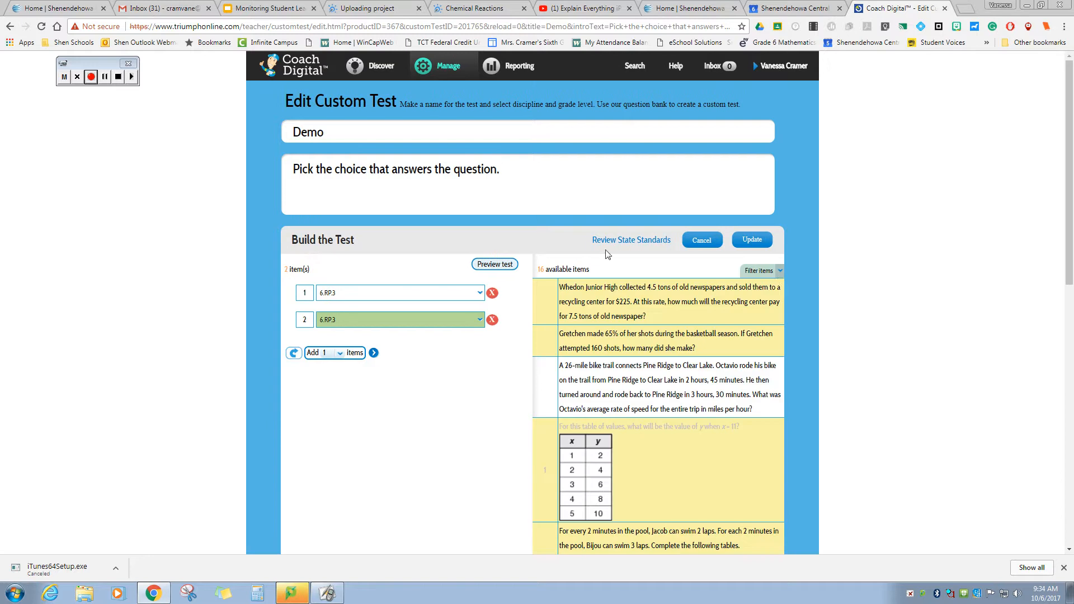
- Add the millimeters-in-400-centimeters multiple-choice question to Demo as item 3
{"action": "left_click", "coordinate": [780, 274]}
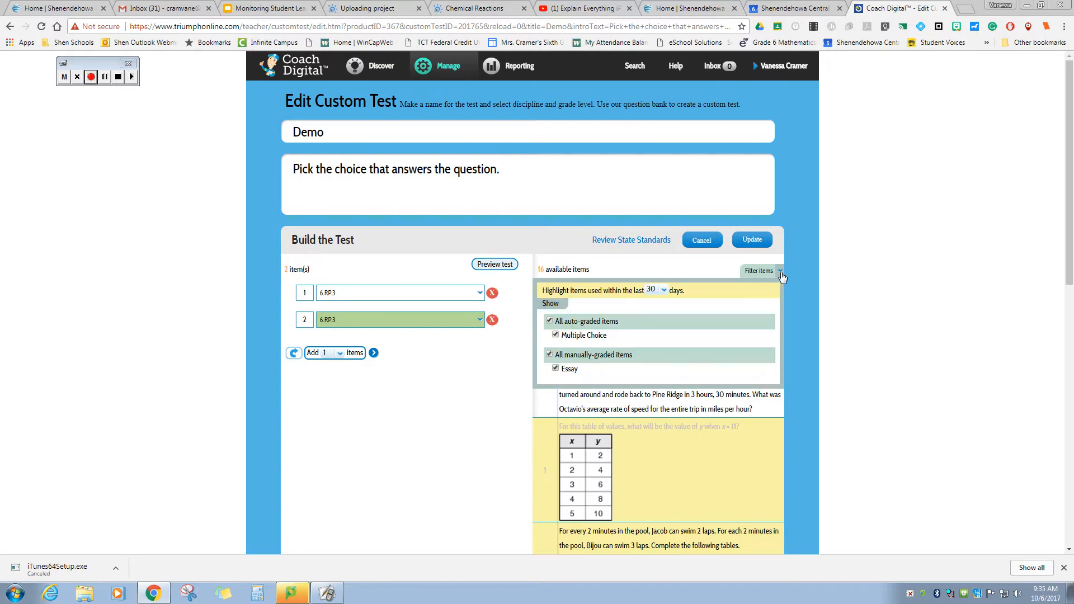
{"action": "left_click", "coordinate": [557, 356]}
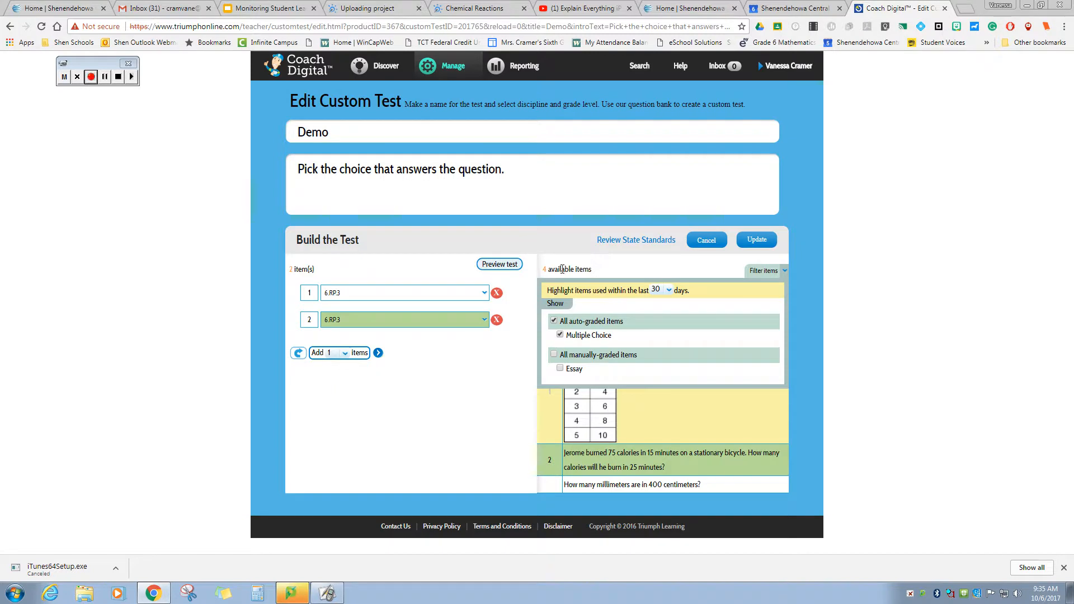
{"action": "left_click_drag", "start_coordinate": [607, 271], "coordinate": [542, 274]}
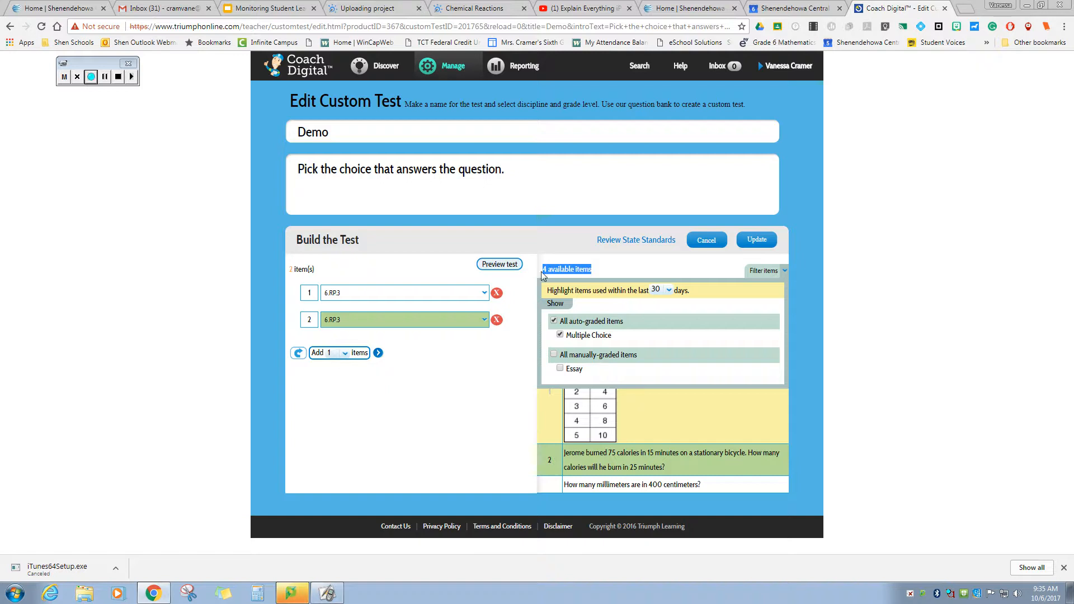
{"action": "left_click", "coordinate": [552, 484]}
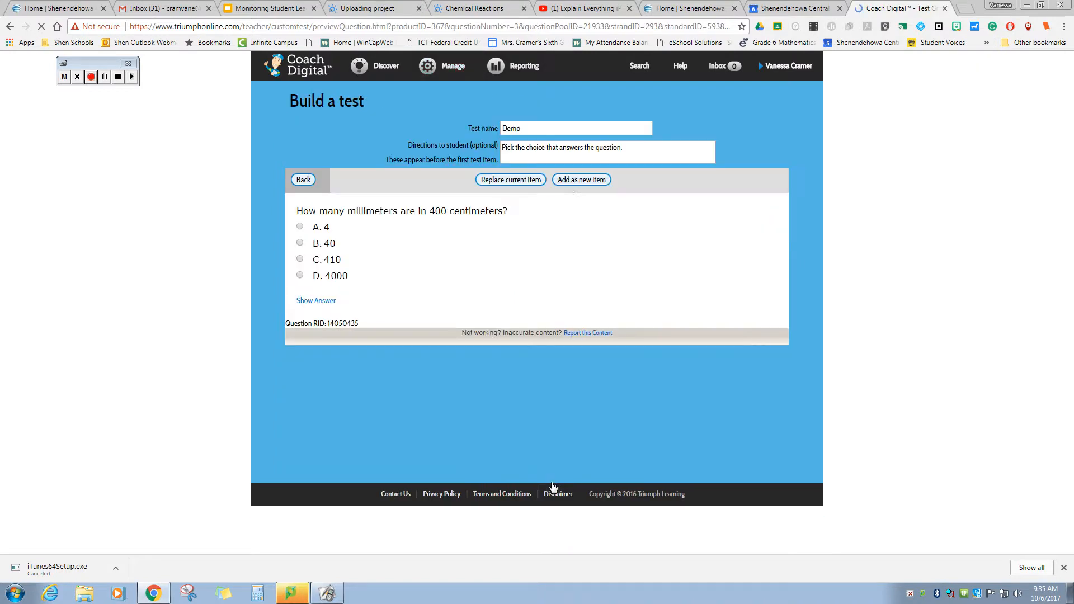
{"action": "left_click", "coordinate": [569, 183]}
{"action": "left_click", "coordinate": [538, 284]}
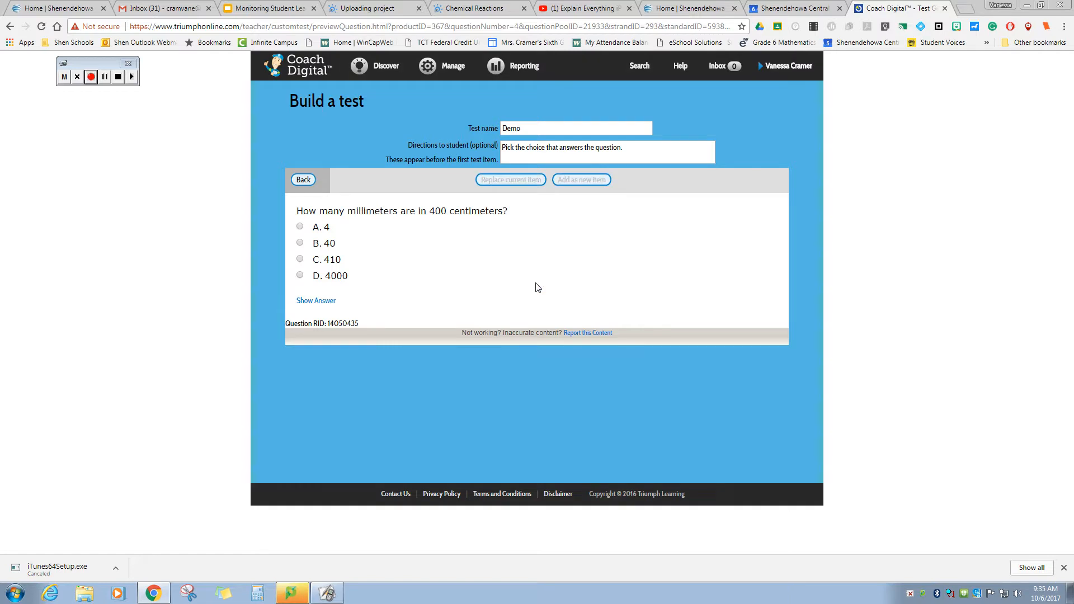
{"action": "left_click", "coordinate": [308, 183]}
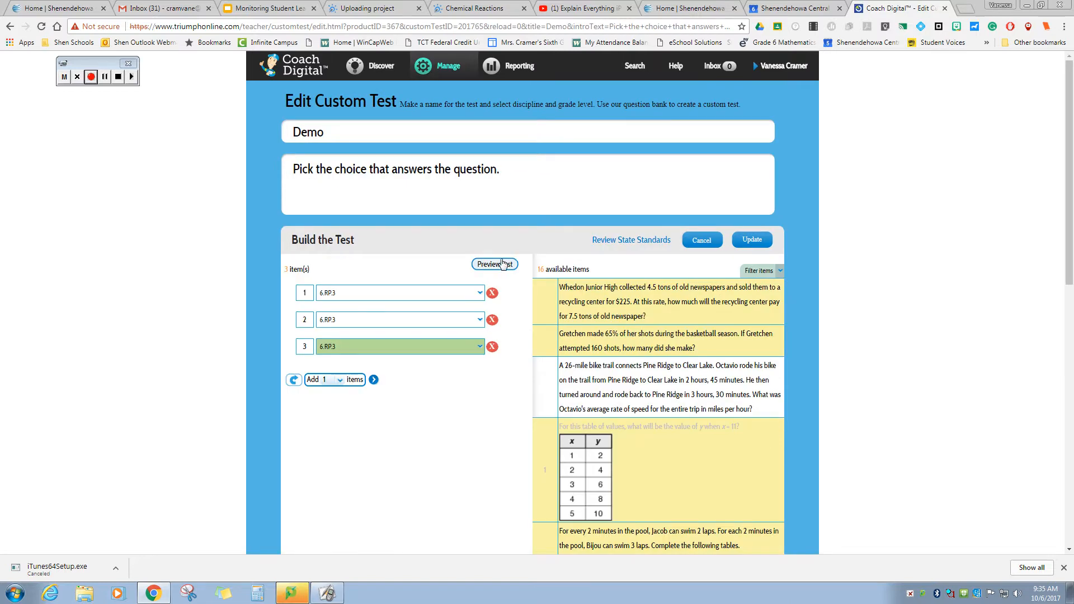
- Preview all three Demo questions, then save the test with Update to return to My Tests
{"action": "left_click", "coordinate": [502, 263]}
{"action": "scroll", "coordinate": [519, 299], "scroll_direction": "down", "scroll_amount": 1}
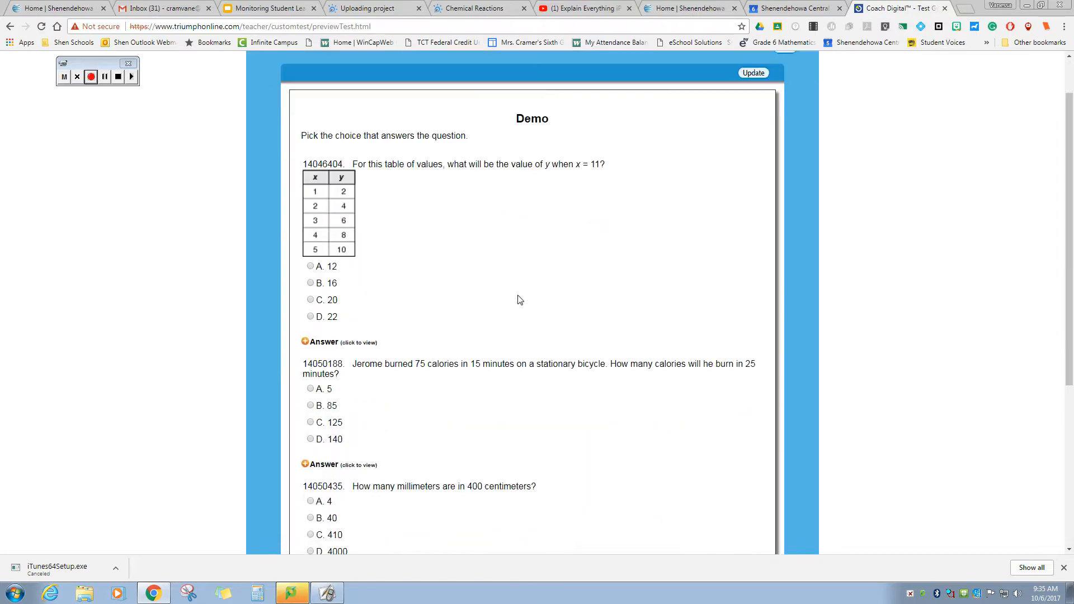
{"action": "scroll", "coordinate": [518, 299], "scroll_direction": "down", "scroll_amount": 3}
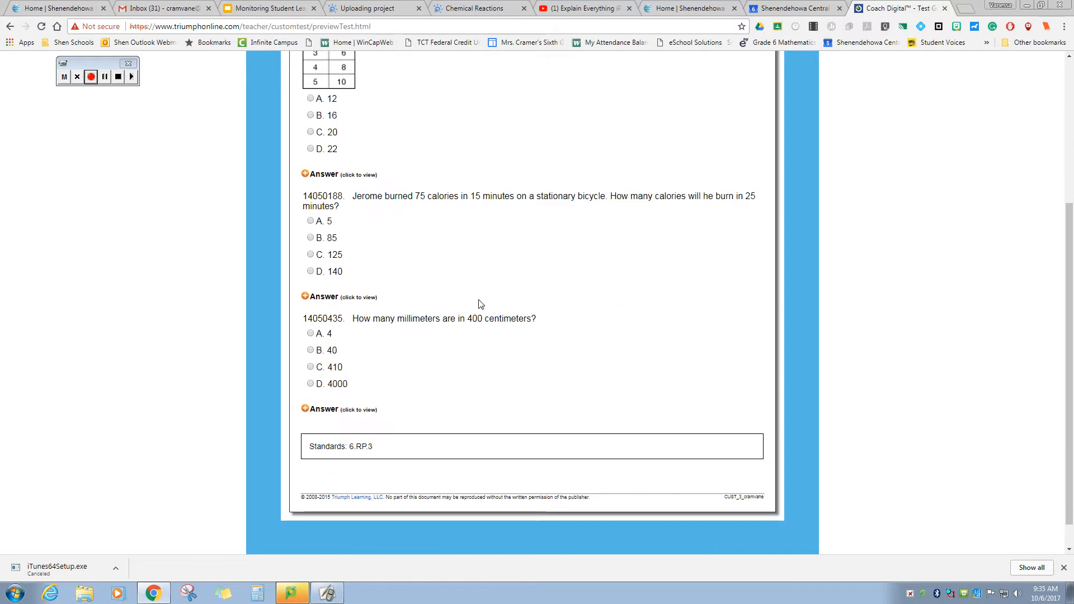
{"action": "scroll", "coordinate": [360, 246], "scroll_direction": "up", "scroll_amount": 4}
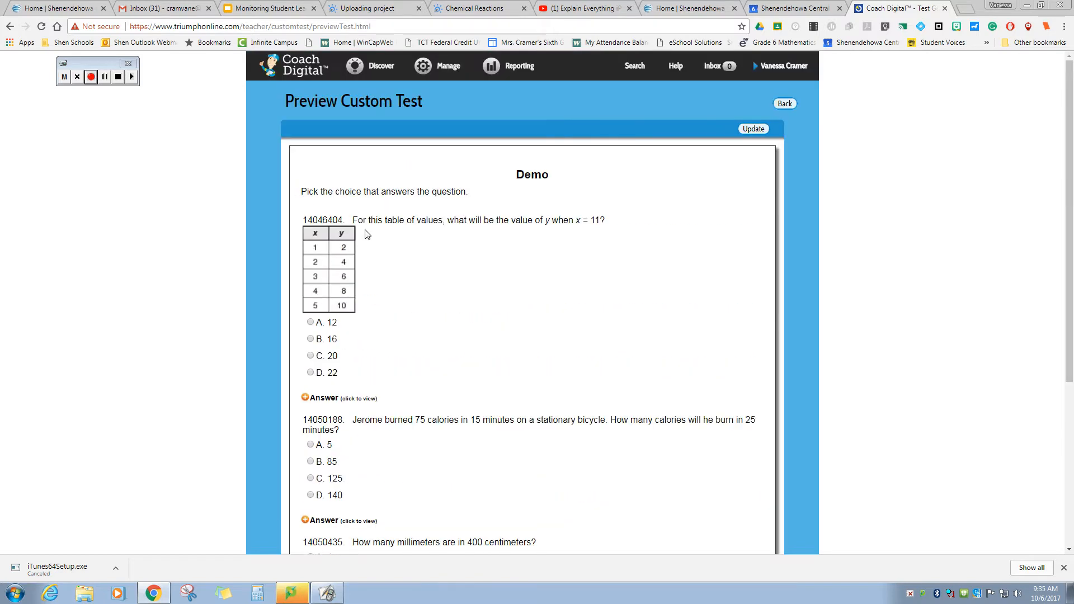
{"action": "left_click", "coordinate": [752, 130]}
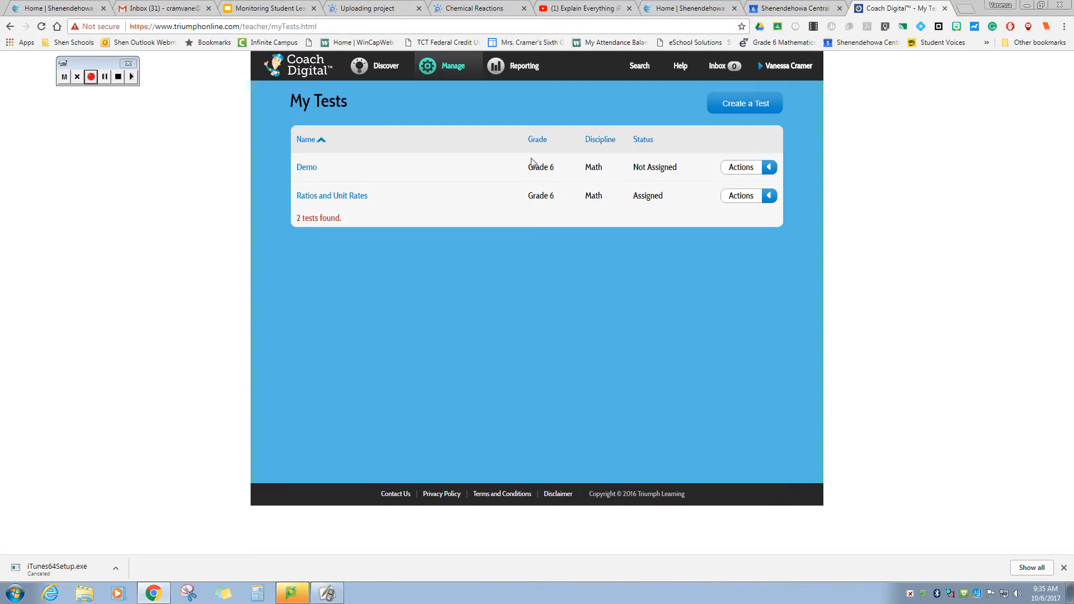
- Assign Demo to all Period 4 students as Practice Only, from 10/06/2017 to 10/13/2017
{"action": "left_click", "coordinate": [768, 173]}
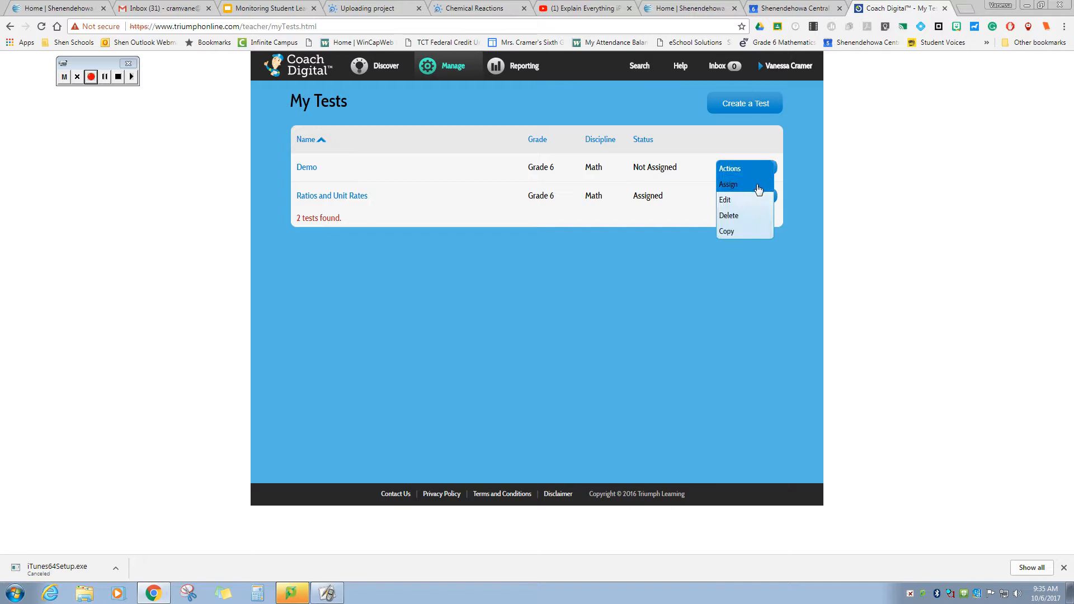
{"action": "left_click", "coordinate": [756, 184]}
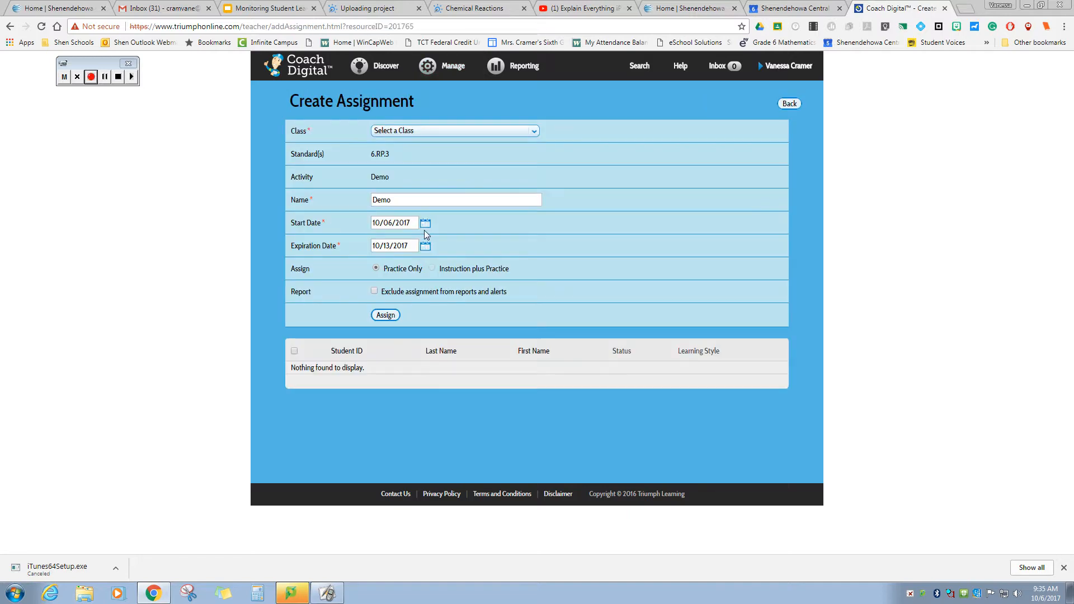
{"action": "left_click", "coordinate": [493, 132]}
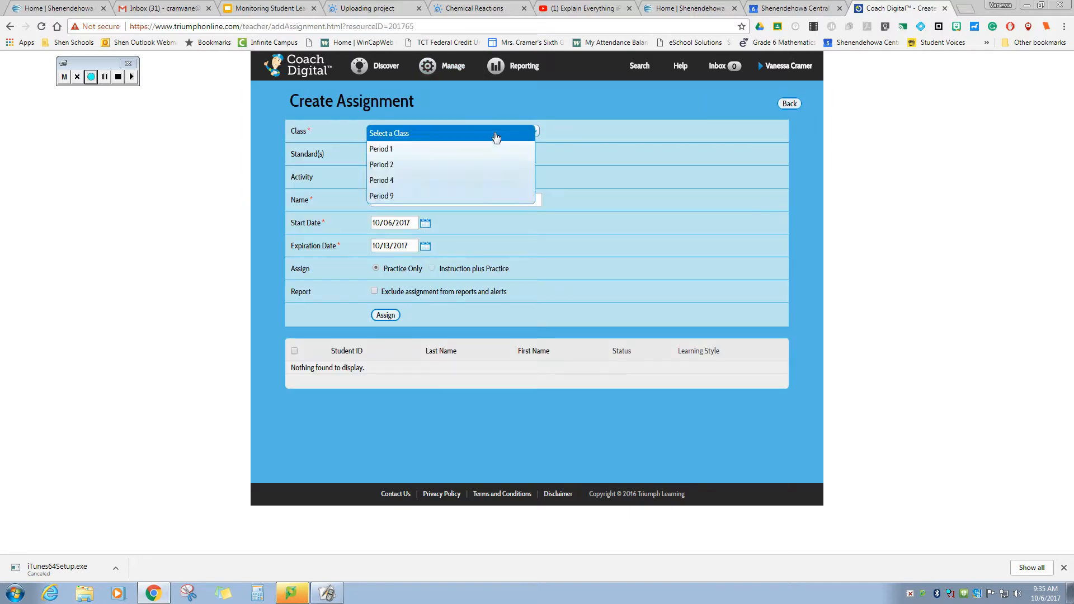
{"action": "left_click", "coordinate": [477, 177]}
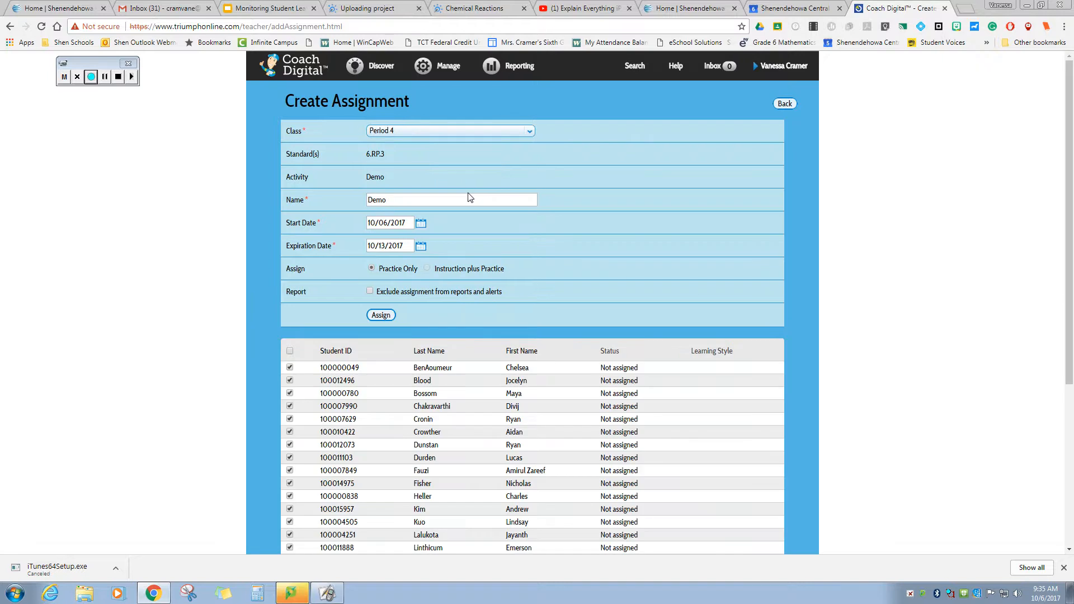
{"action": "scroll", "coordinate": [413, 329], "scroll_direction": "down", "scroll_amount": 4}
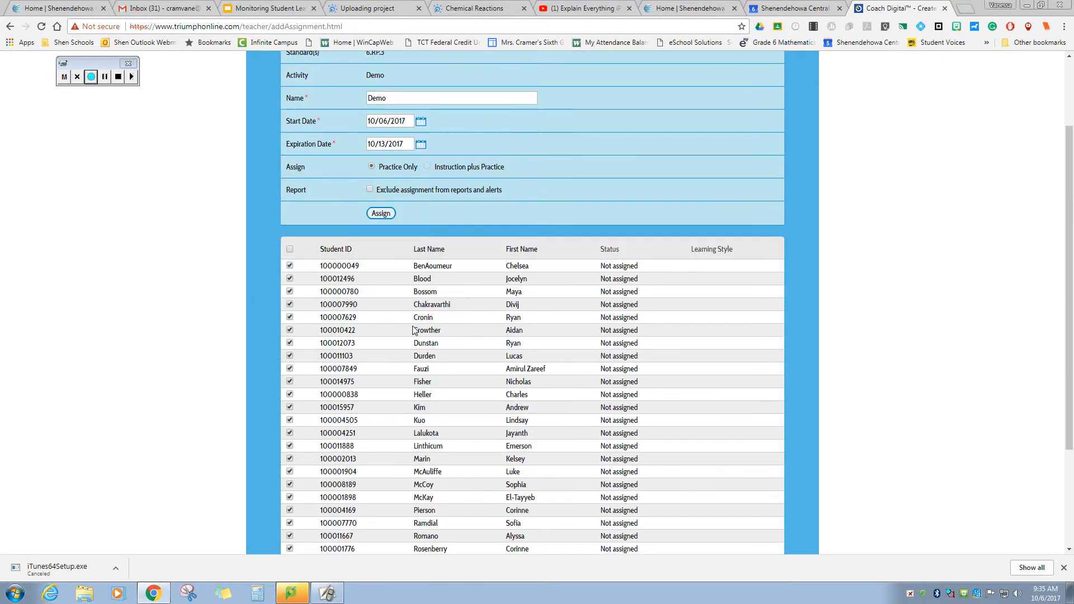
{"action": "scroll", "coordinate": [415, 330], "scroll_direction": "up", "scroll_amount": 4}
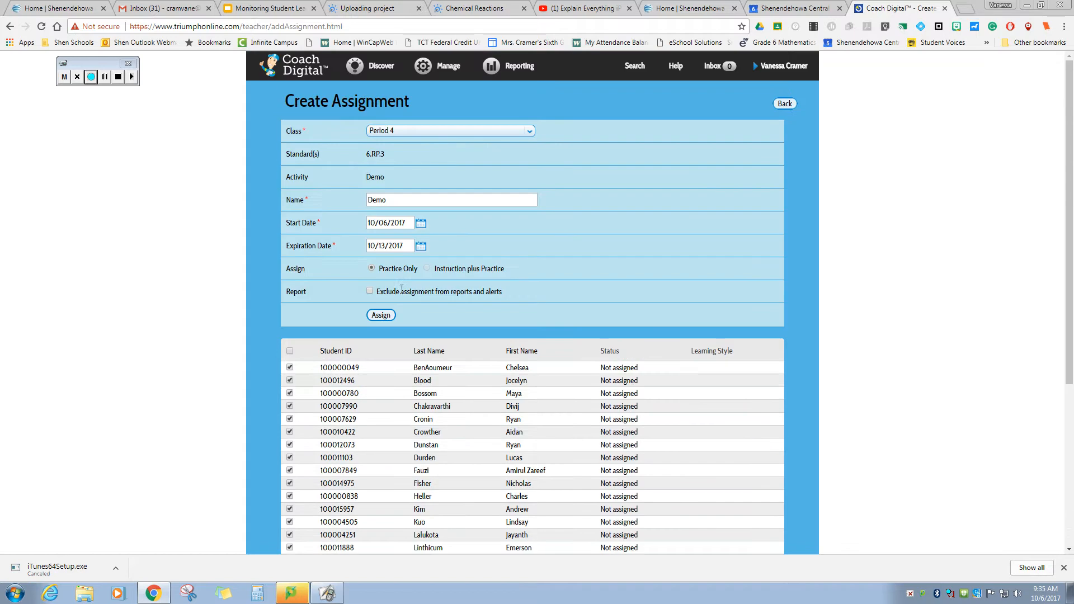
{"action": "left_click", "coordinate": [380, 314]}
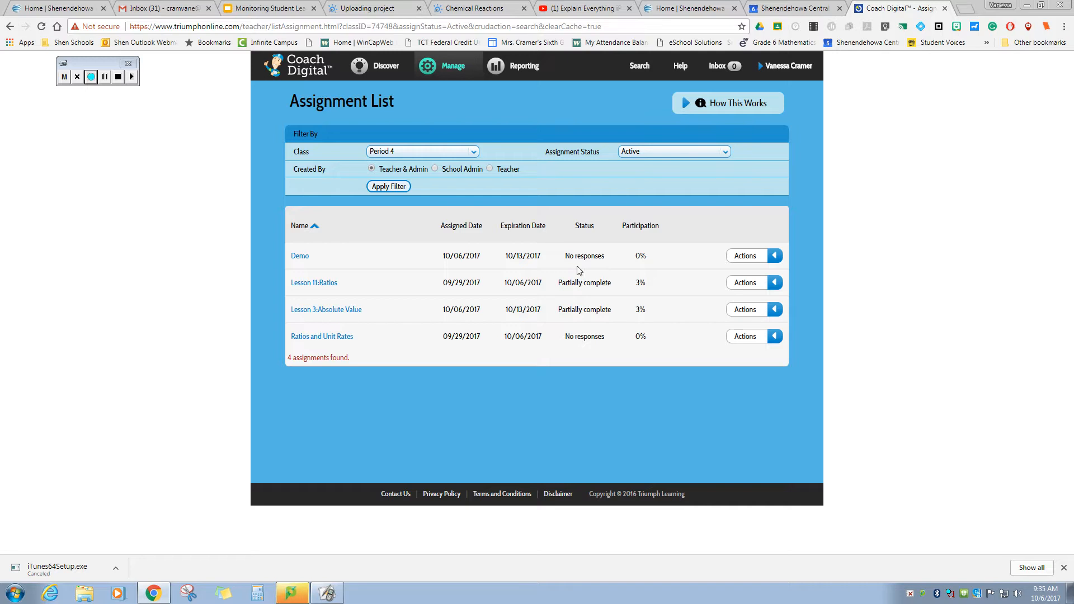
- Log in as a Period 4 student to see Demo due 10/13/2017
{"action": "left_click", "coordinate": [104, 77]}
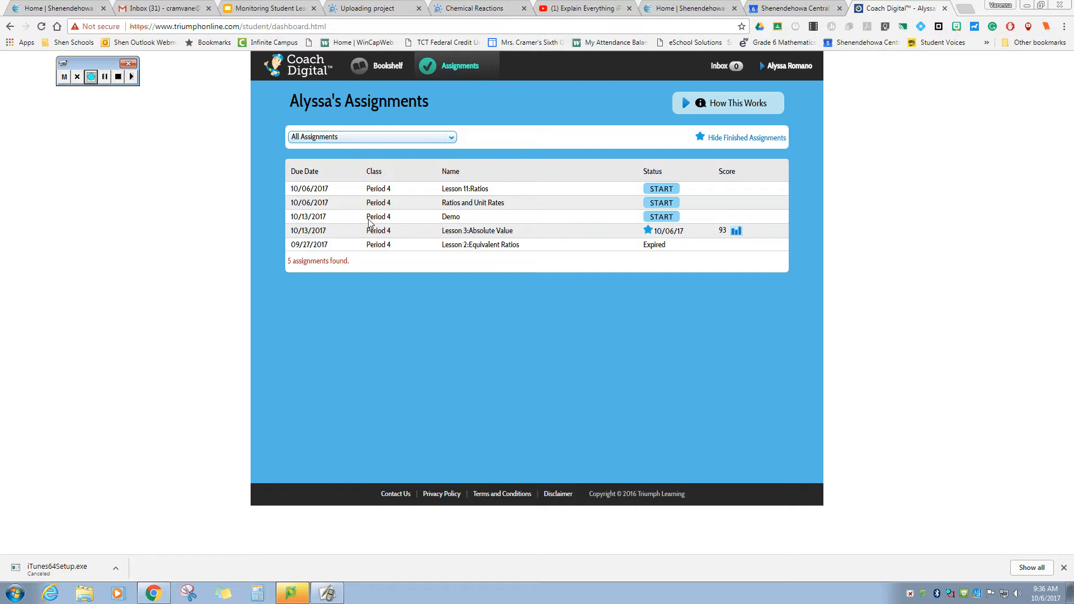
- Take Demo as the student, answering 22, 125 and 4000, submit it, then return as teacher
{"action": "left_click", "coordinate": [666, 222]}
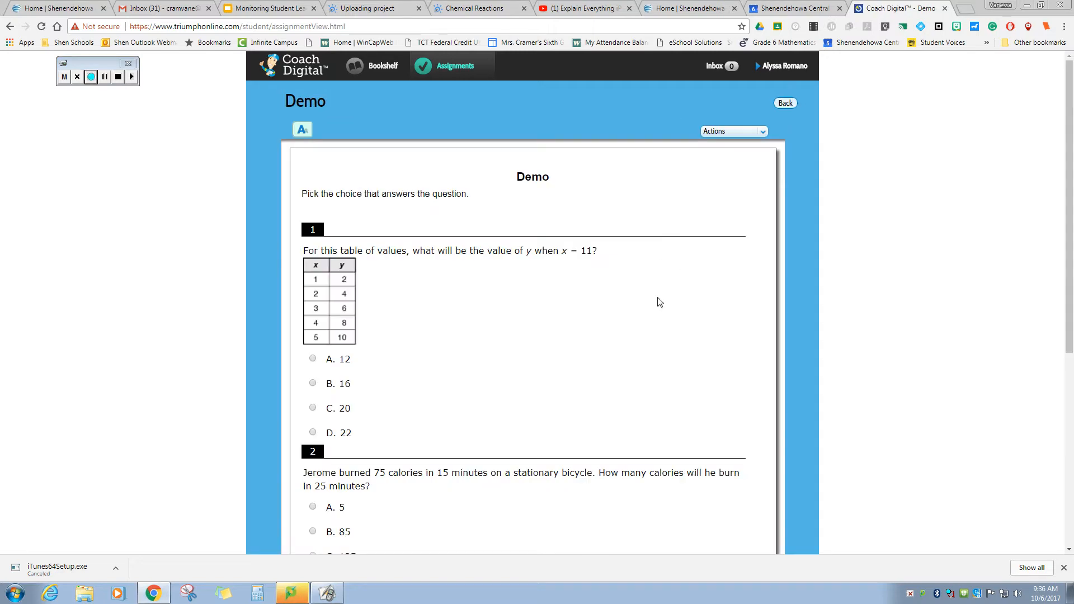
{"action": "scroll", "coordinate": [659, 302], "scroll_direction": "down", "scroll_amount": 1}
{"action": "scroll", "coordinate": [659, 300], "scroll_direction": "down", "scroll_amount": 3}
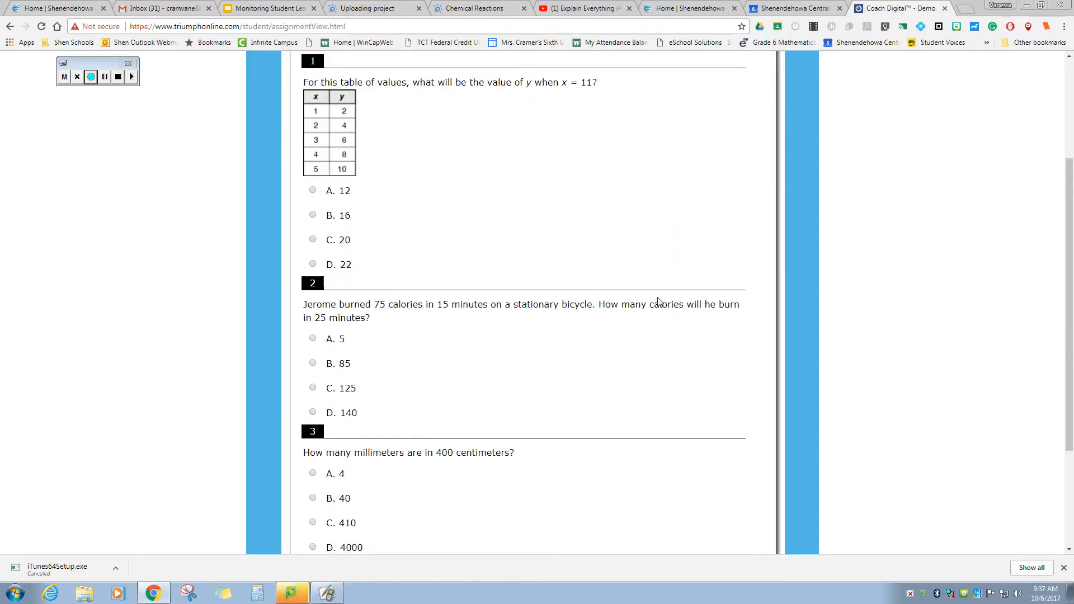
{"action": "scroll", "coordinate": [657, 302], "scroll_direction": "up", "scroll_amount": 4}
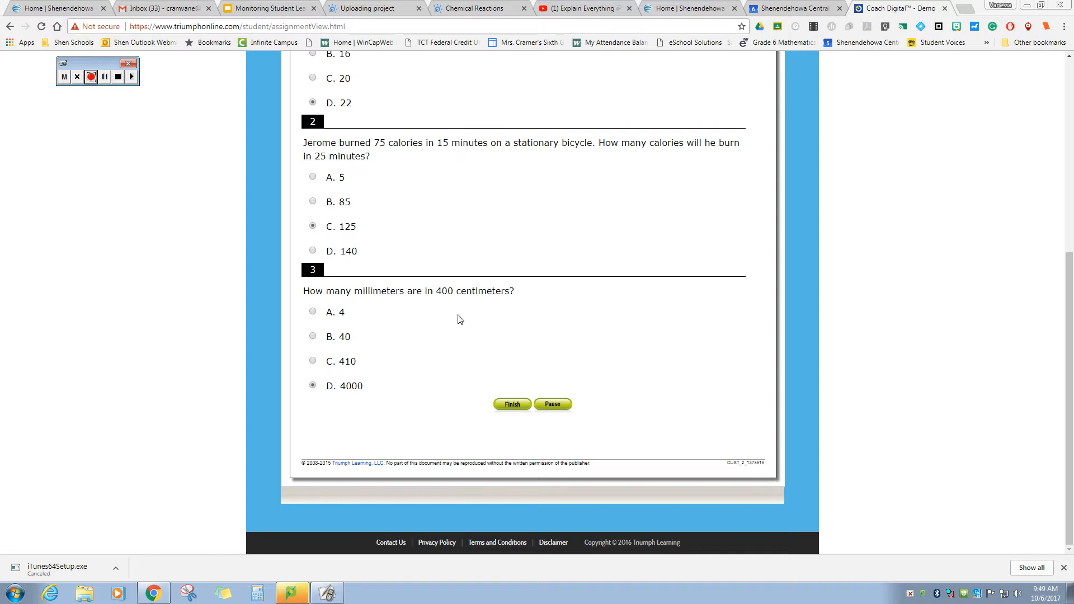
{"action": "left_click", "coordinate": [513, 405]}
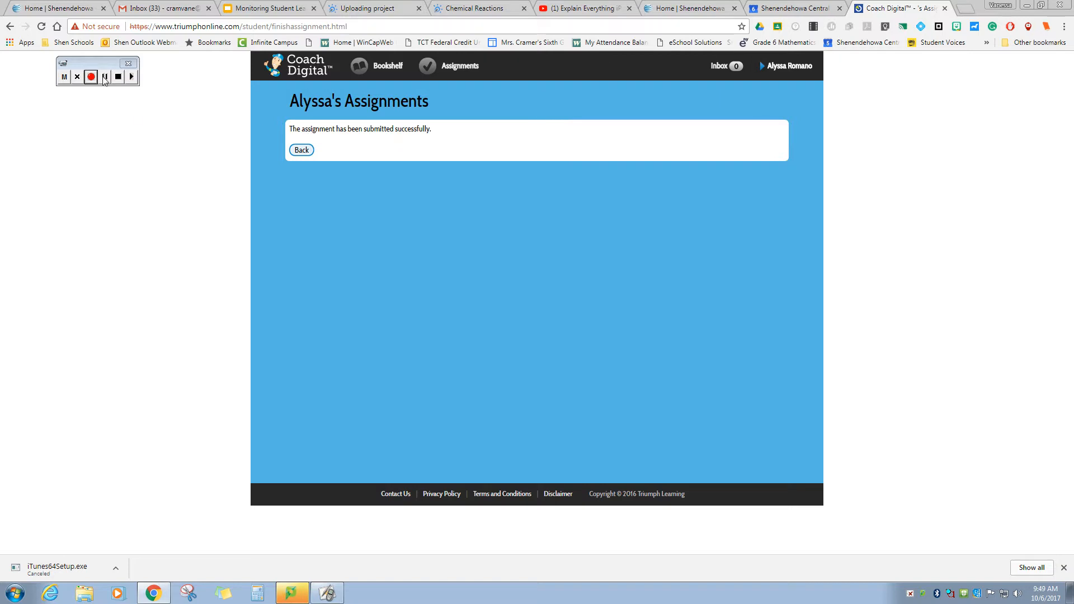
{"action": "left_click", "coordinate": [104, 76]}
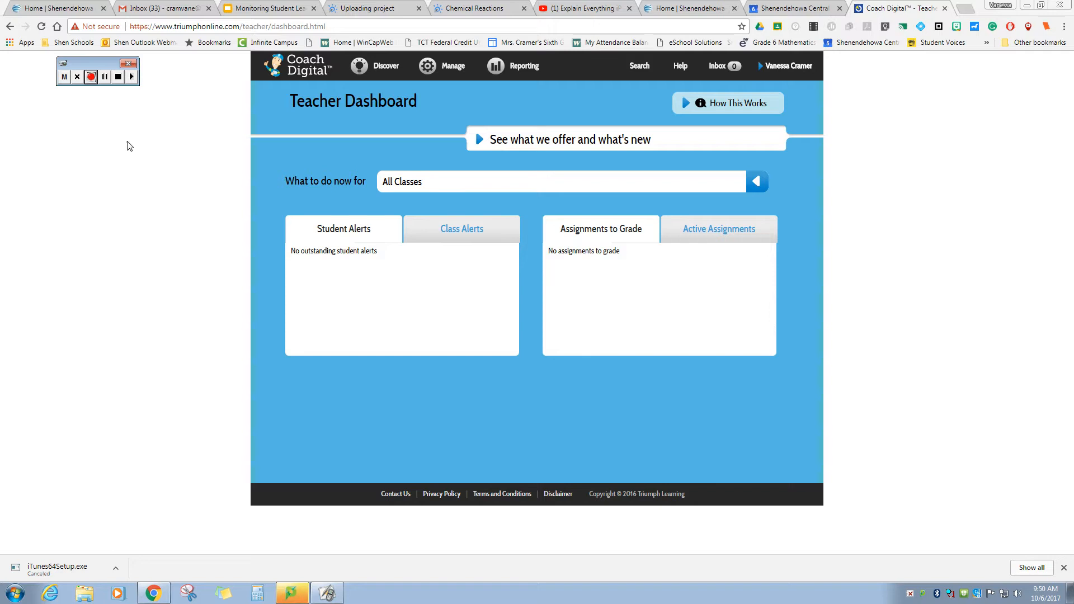
- From My Tests, choose Report in the Demo row's Actions menu
{"action": "mouse_move", "coordinate": [439, 81]}
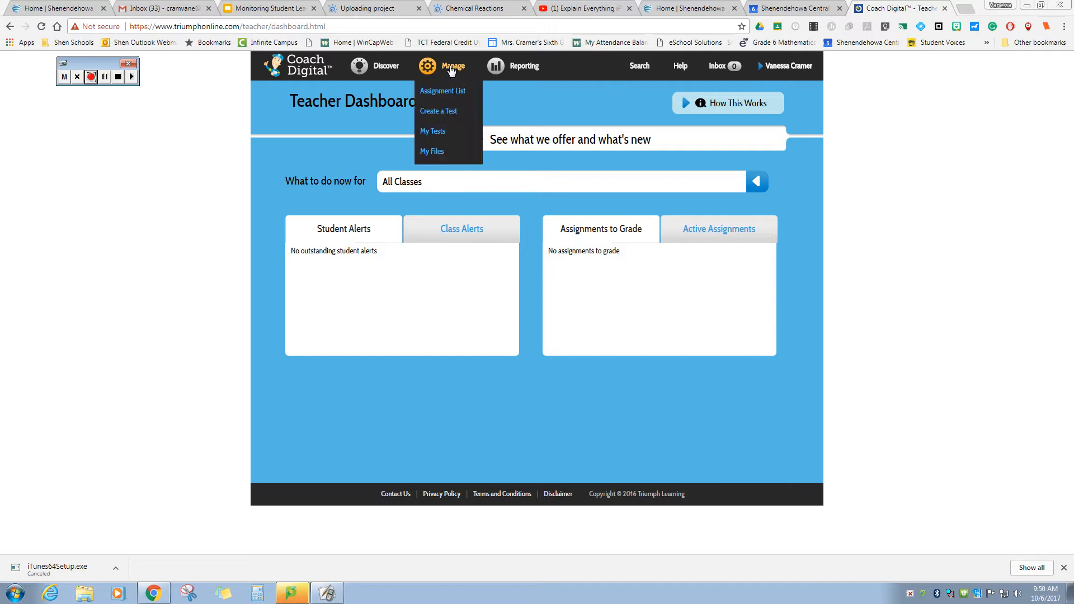
{"action": "left_click", "coordinate": [439, 132]}
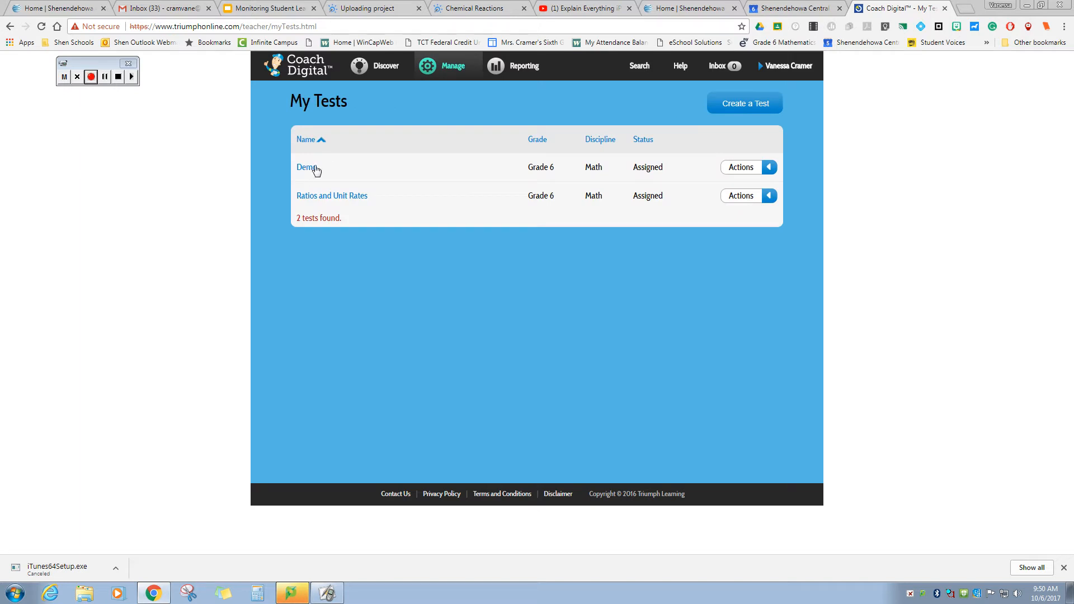
{"action": "left_click", "coordinate": [770, 168]}
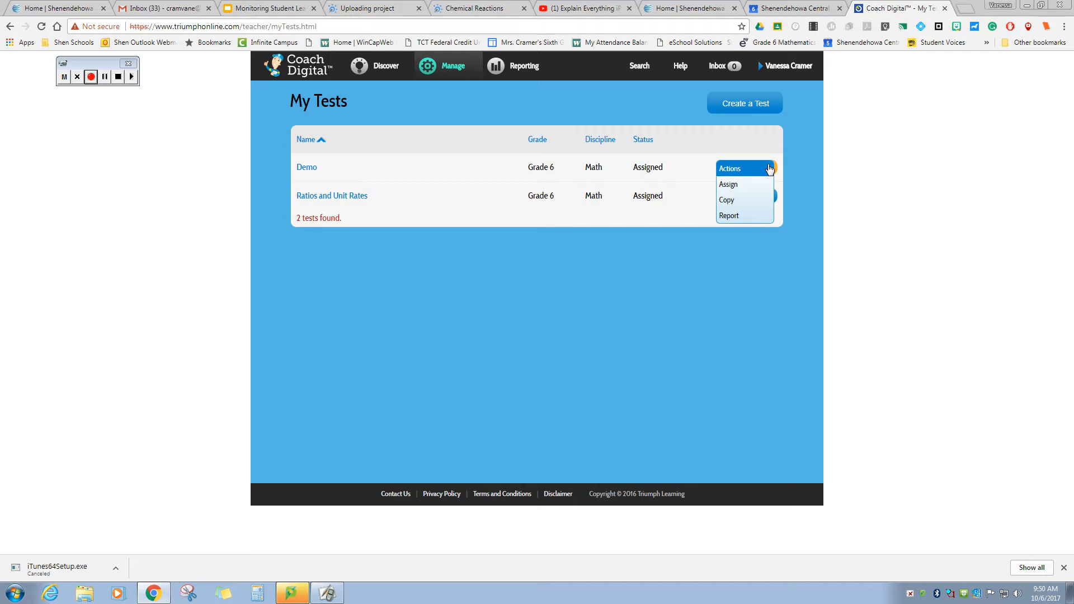
{"action": "left_click", "coordinate": [737, 218]}
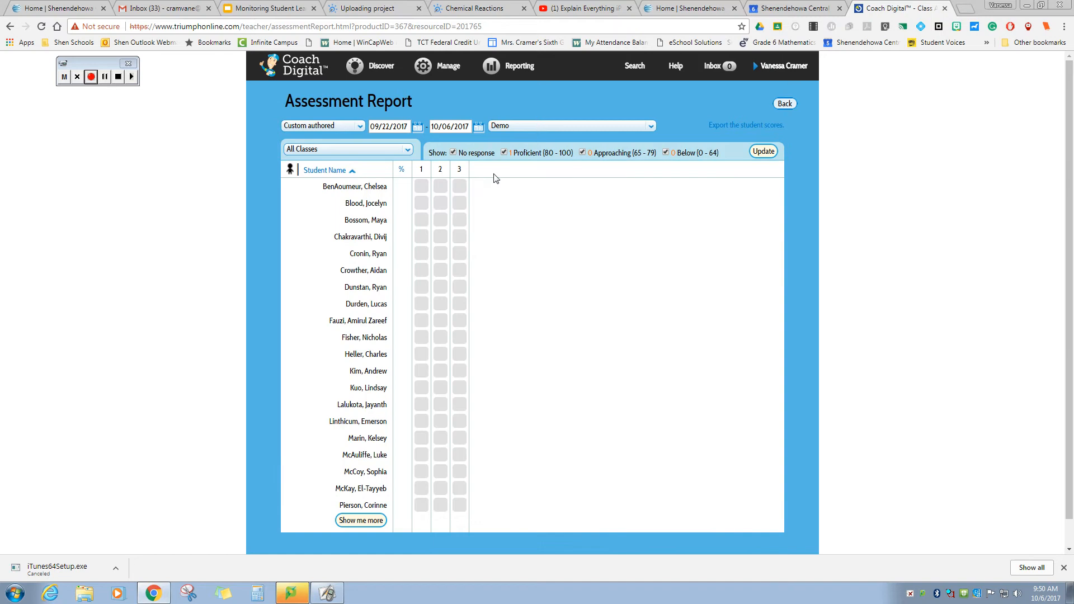
- Load the remaining students into the Demo report with Show me more
{"action": "scroll", "coordinate": [440, 283], "scroll_direction": "down", "scroll_amount": 1}
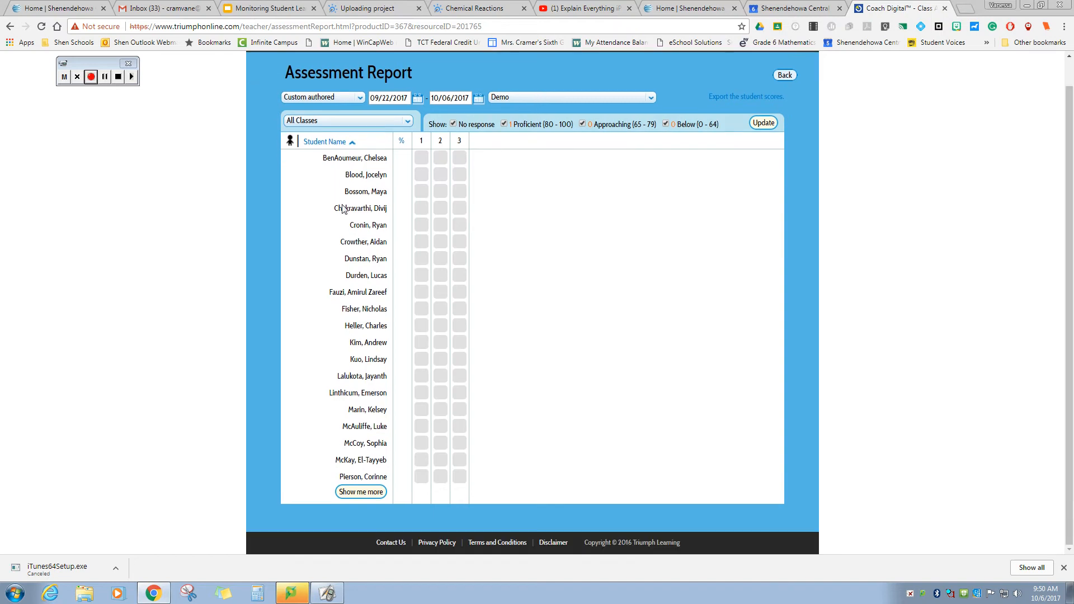
{"action": "left_click", "coordinate": [369, 493]}
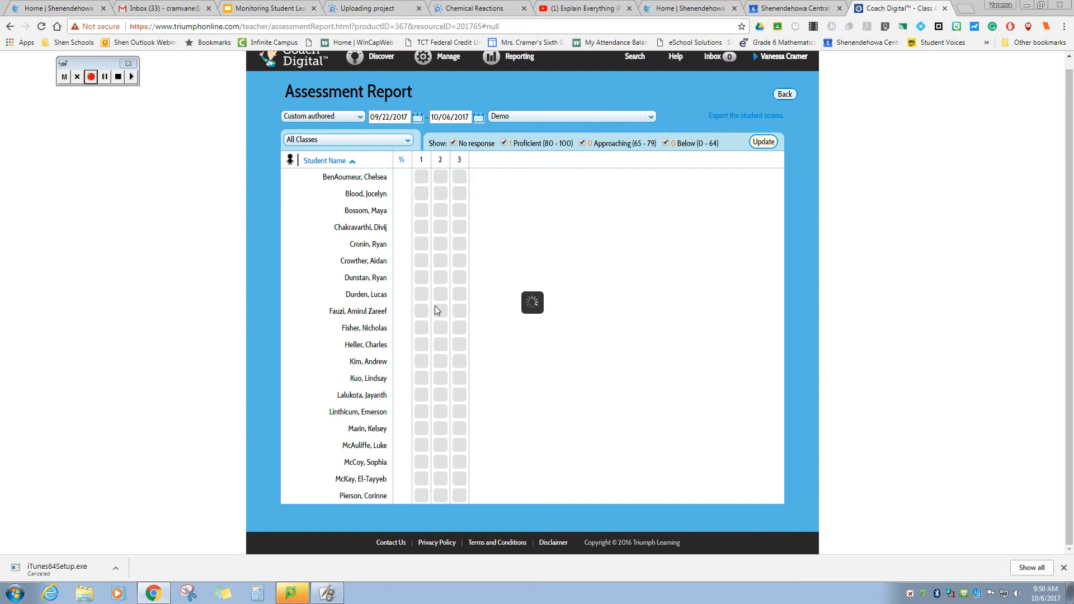
{"action": "scroll", "coordinate": [435, 305], "scroll_direction": "down", "scroll_amount": 3}
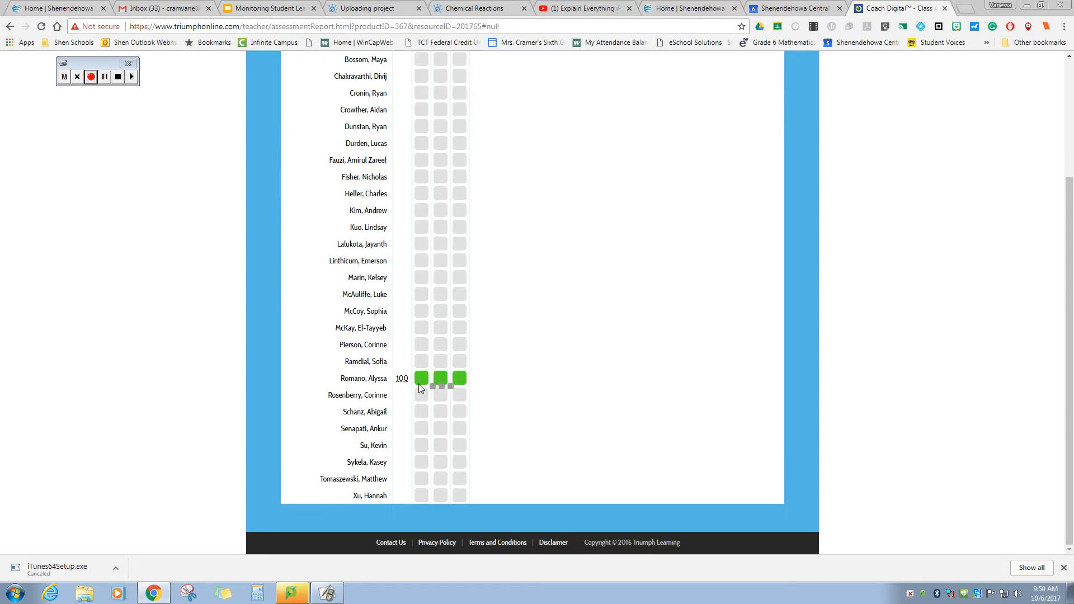
- View the class-average results for questions 1, 2 and 3 of the 100% submission
{"action": "left_click", "coordinate": [422, 378]}
{"action": "left_click", "coordinate": [554, 299]}
{"action": "left_click", "coordinate": [443, 377]}
{"action": "left_click", "coordinate": [510, 331]}
{"action": "left_click", "coordinate": [462, 378]}
{"action": "left_click", "coordinate": [530, 330]}
{"action": "scroll", "coordinate": [607, 272], "scroll_direction": "up", "scroll_amount": 1}
{"action": "scroll", "coordinate": [608, 272], "scroll_direction": "up", "scroll_amount": 2}
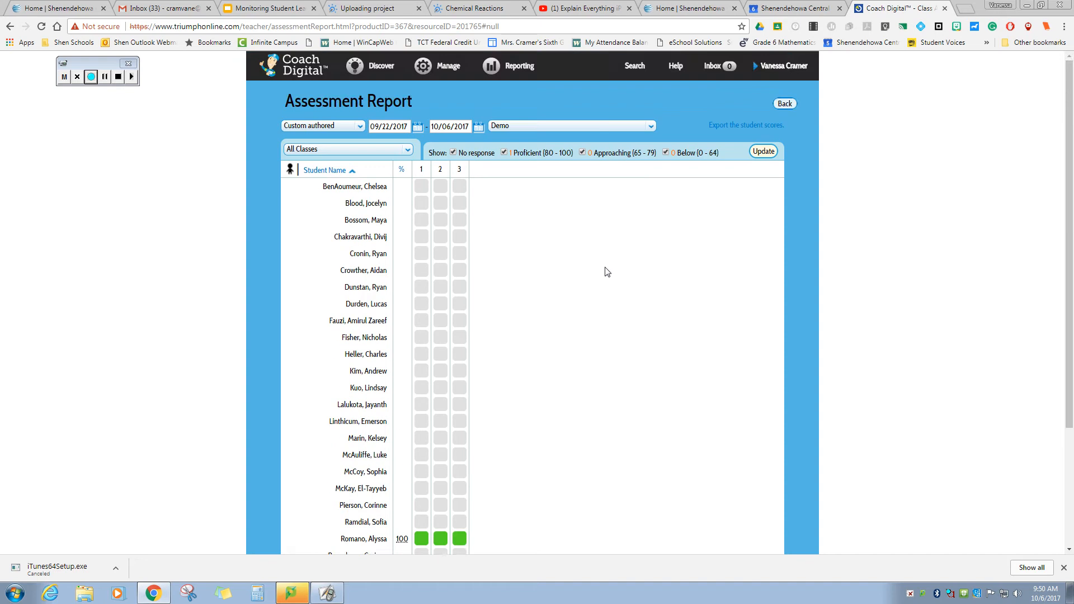
{"action": "scroll", "coordinate": [607, 272], "scroll_direction": "down", "scroll_amount": 1}
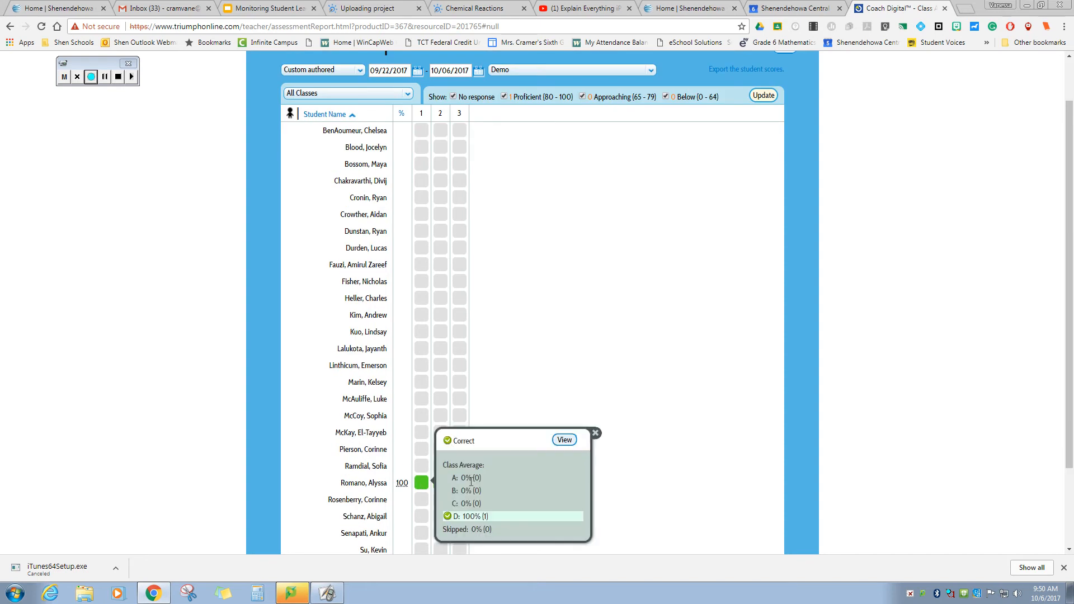
{"action": "scroll", "coordinate": [601, 321], "scroll_direction": "up", "scroll_amount": 1}
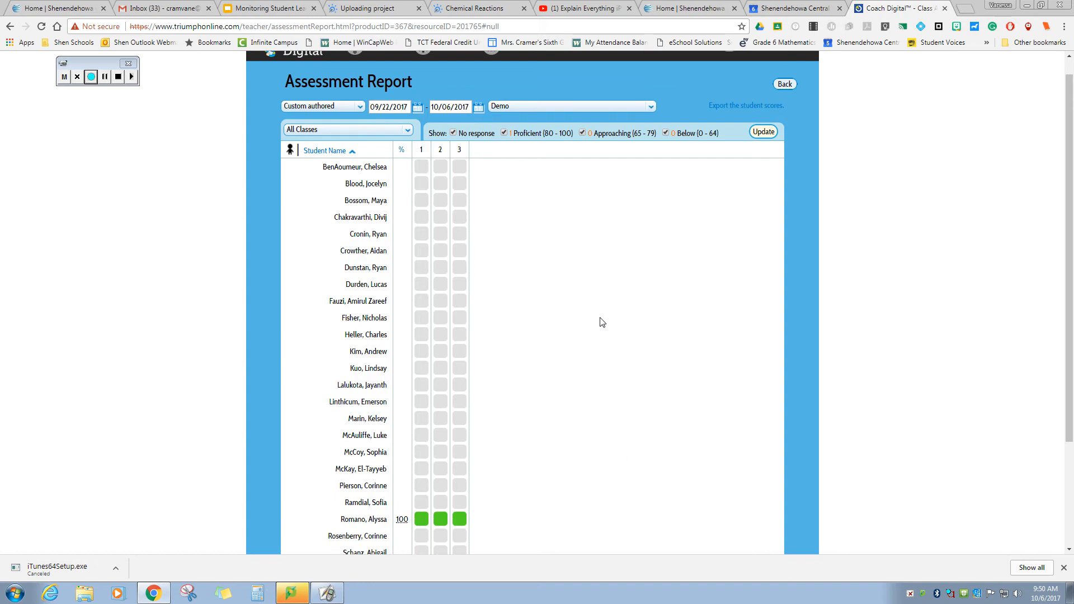